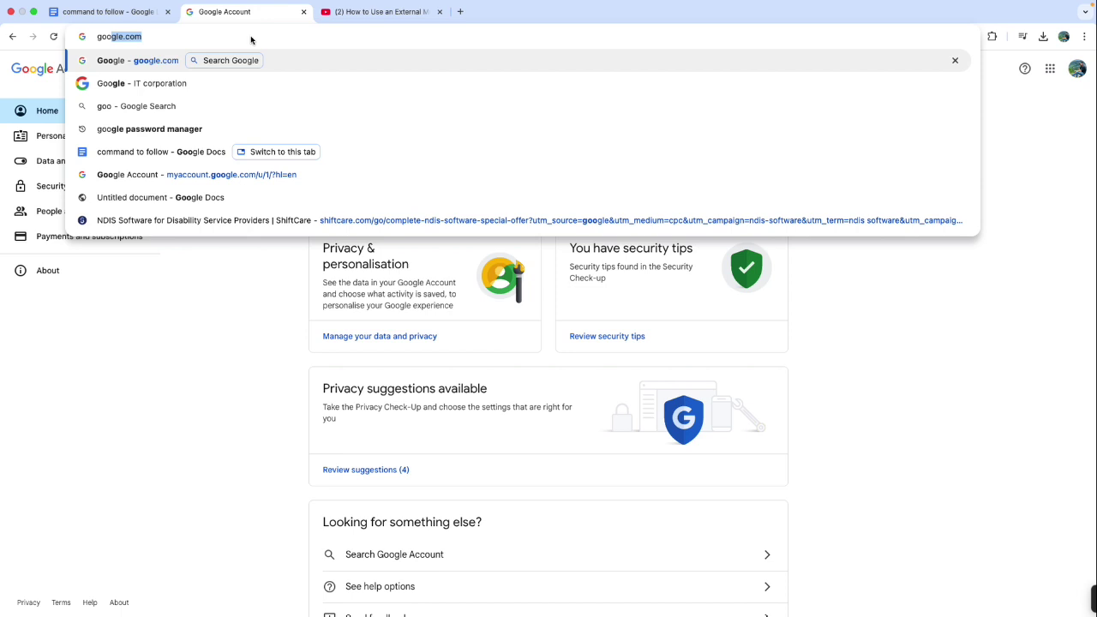
Step: Search Google for "burp suite download" and open PortSwigger's Download Burp Suite Community Edition page
key(Return)
text(bu)
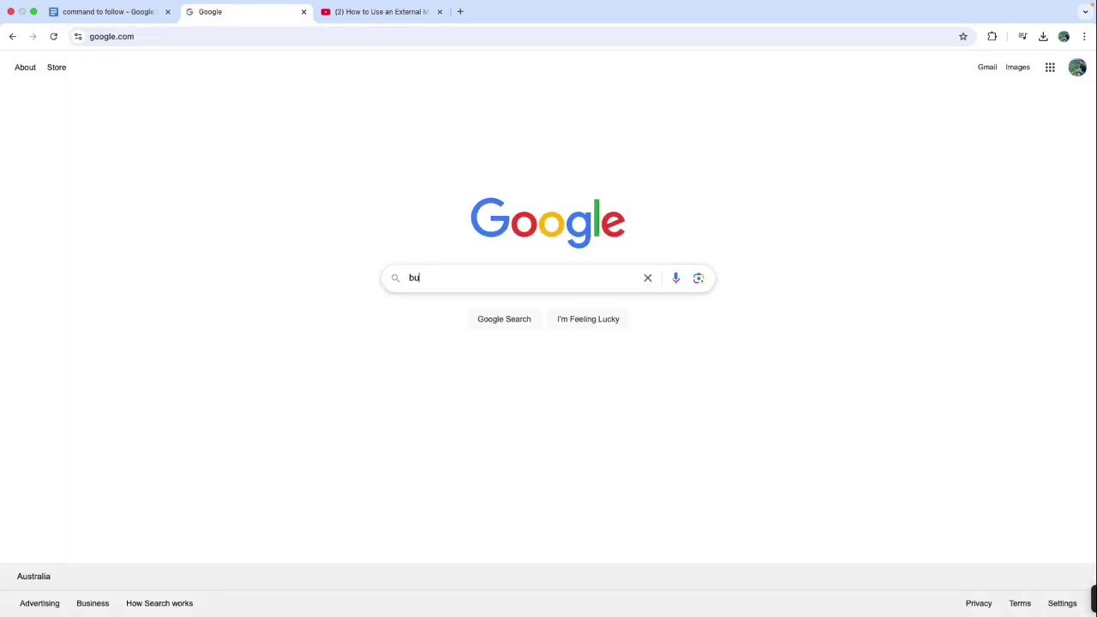
text(rp)
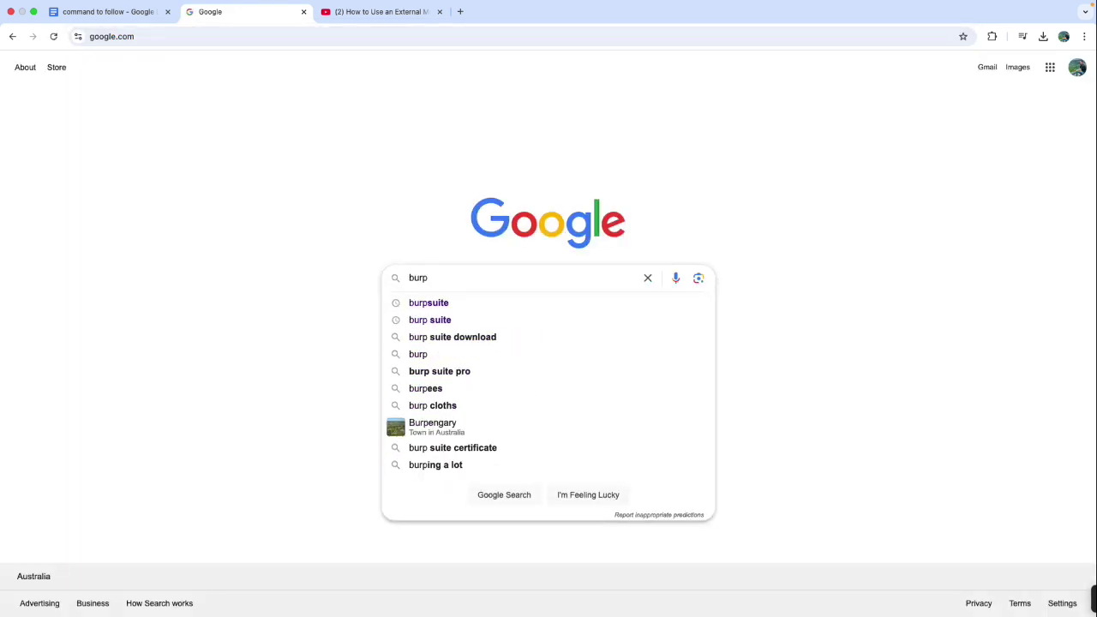
key(Down)
key(Down)
key(Down)
key(Return)
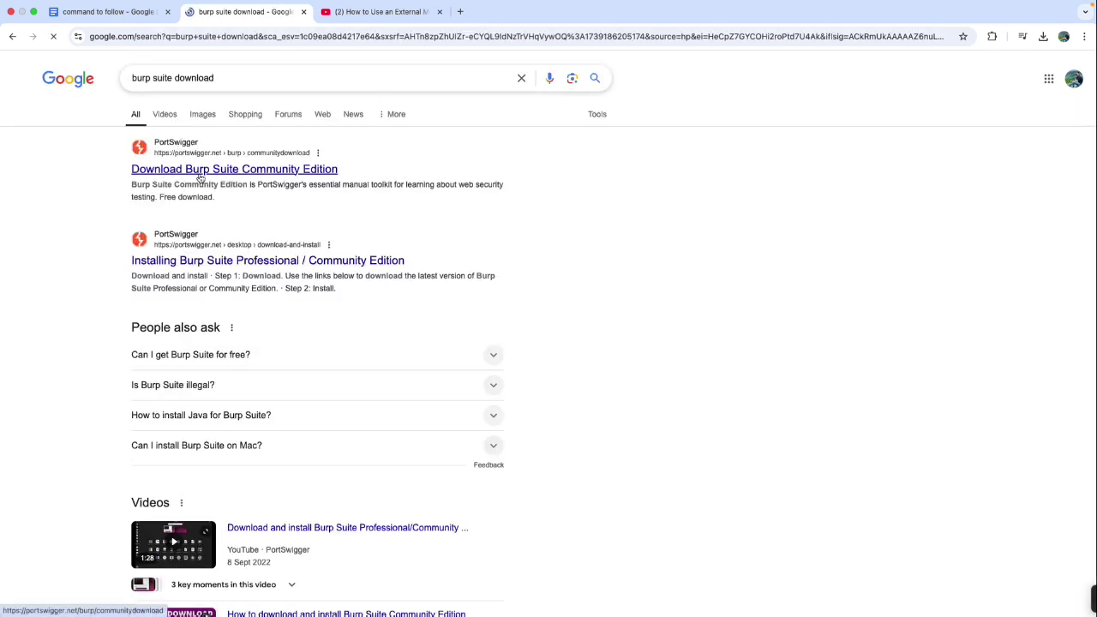
click(382, 161)
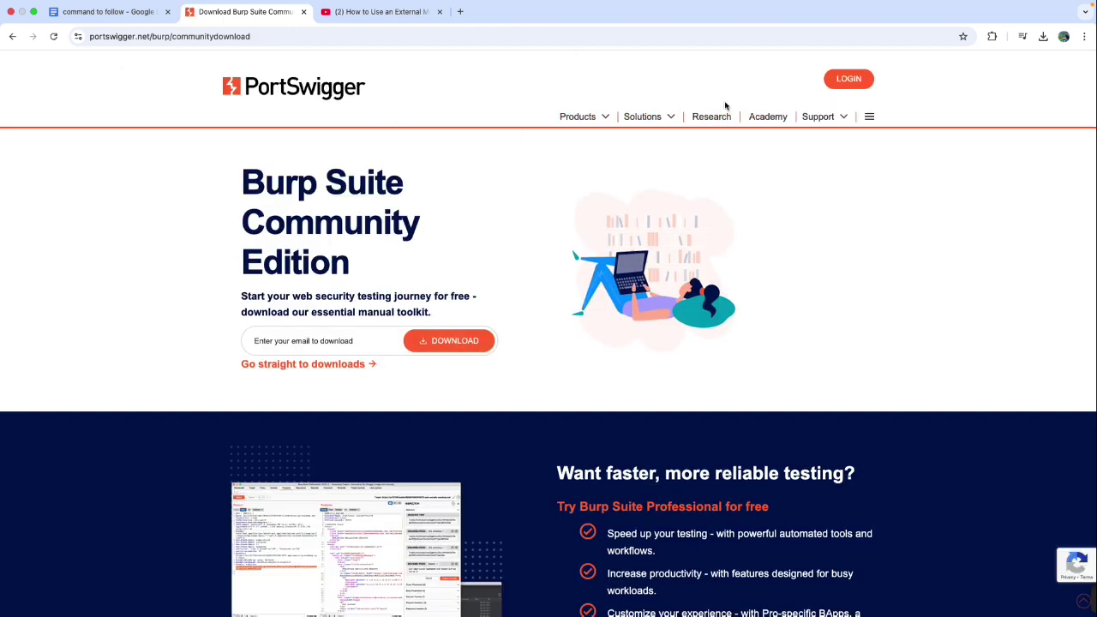
Step: Go to the Burp Suite Professional product and start downloading version 2024.12.1 for macOS (Intel)
click(659, 118)
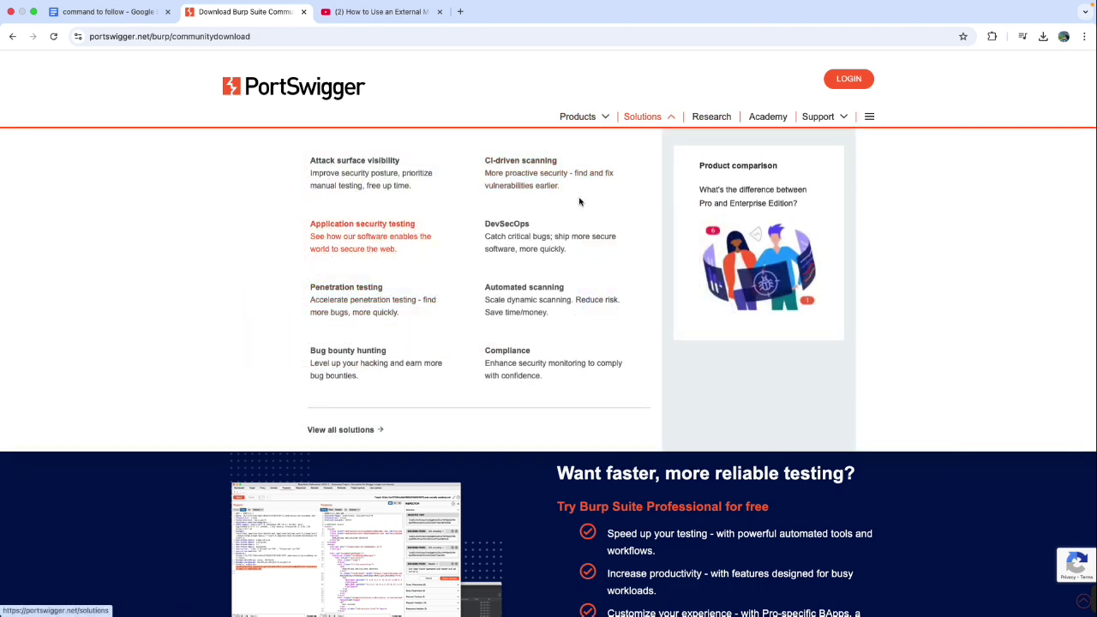
click(570, 117)
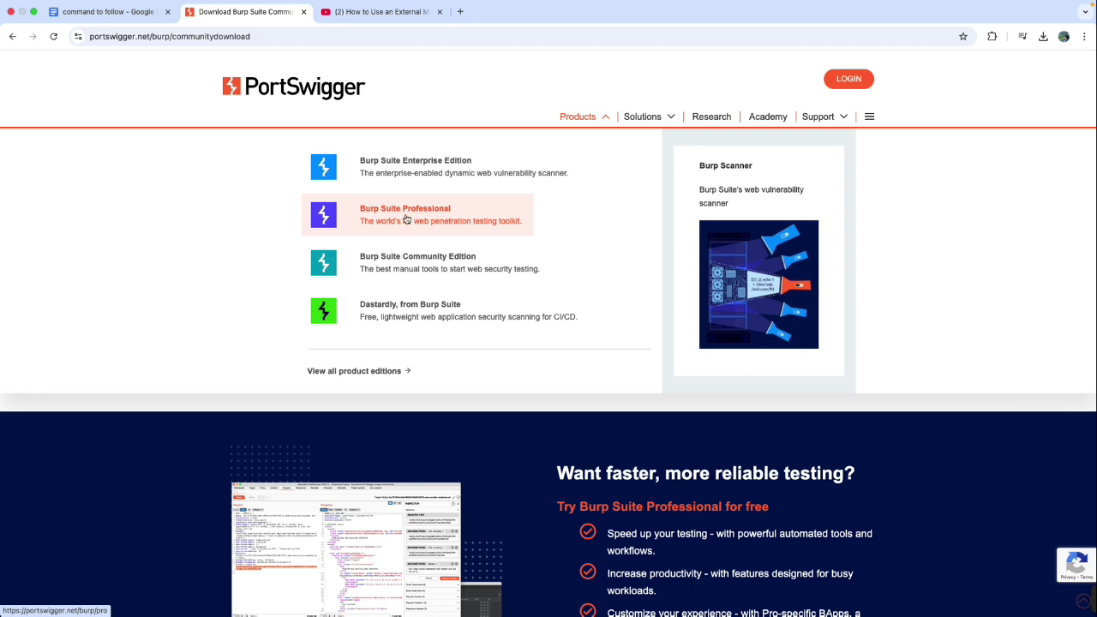
click(407, 221)
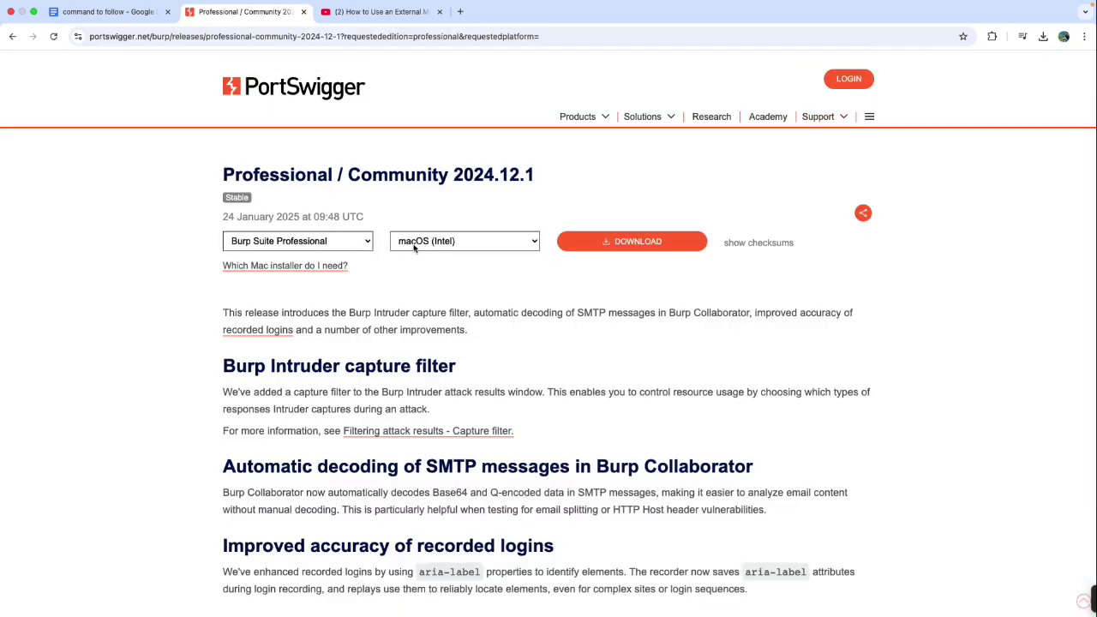
click(602, 248)
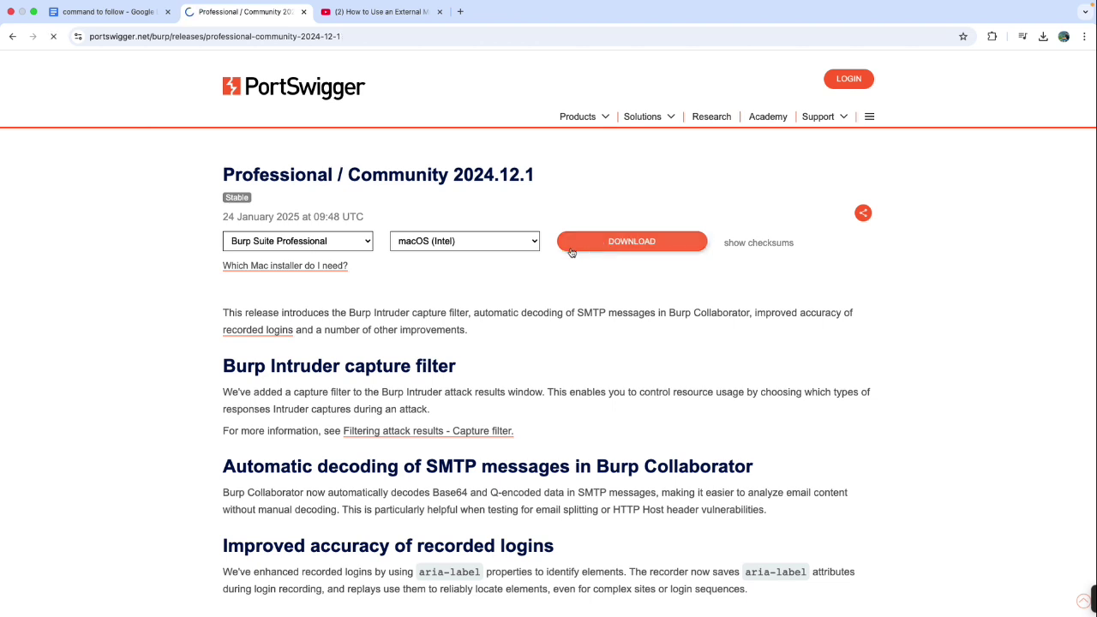
Step: Locate the downloaded jre-8u441-macosx-x64.dmg in its folder, open it and launch the Java 8 Update 441 installer
click(1041, 38)
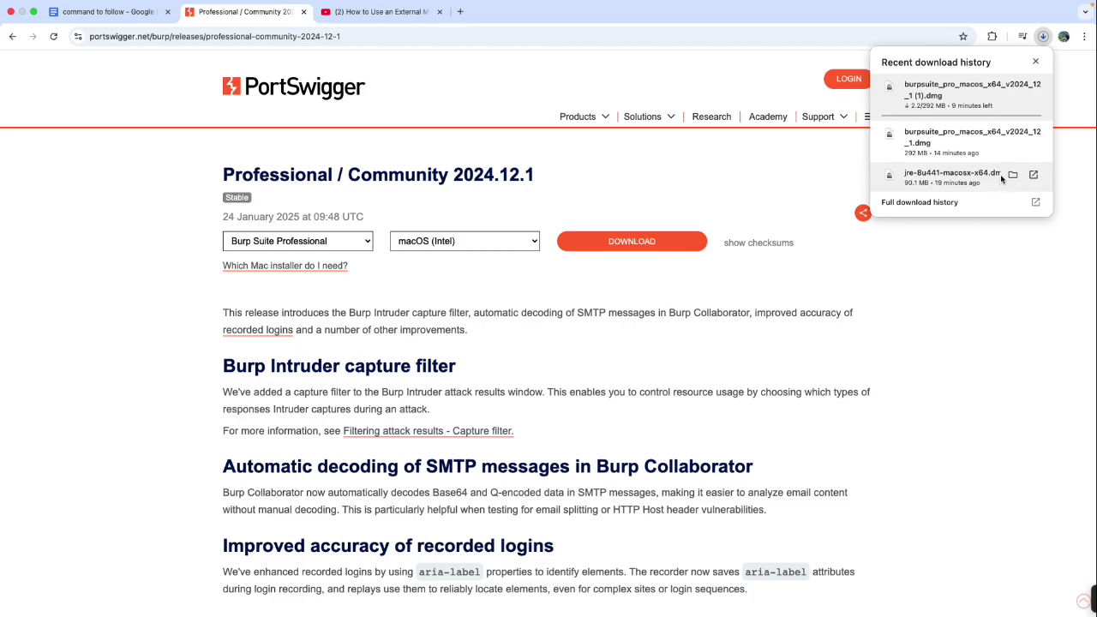
click(1011, 176)
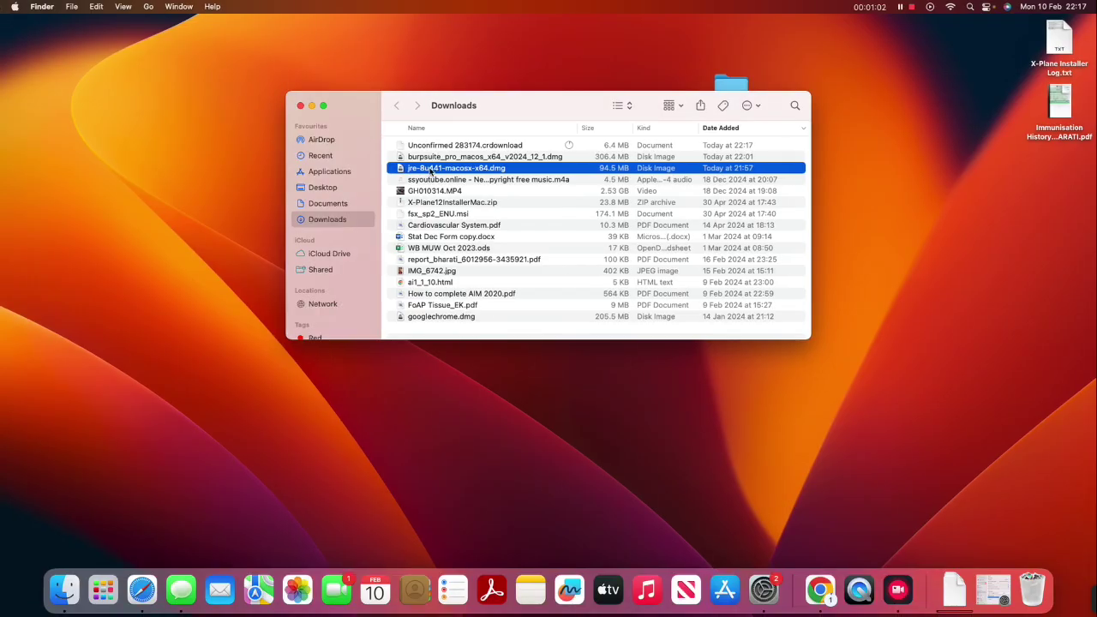
double_click(430, 171)
double_click(348, 162)
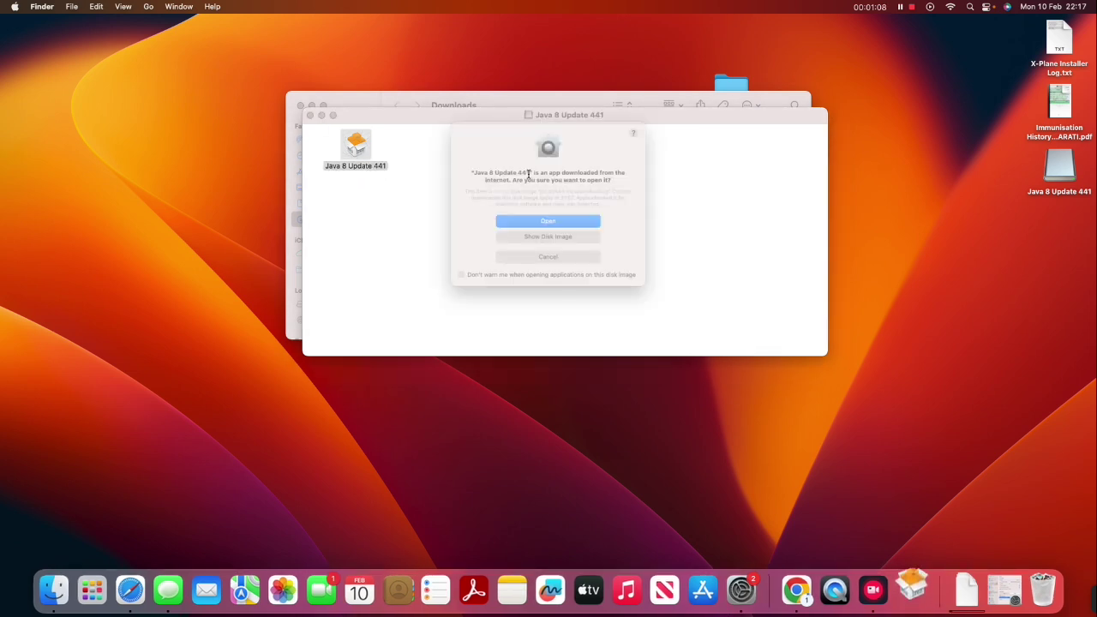
click(548, 227)
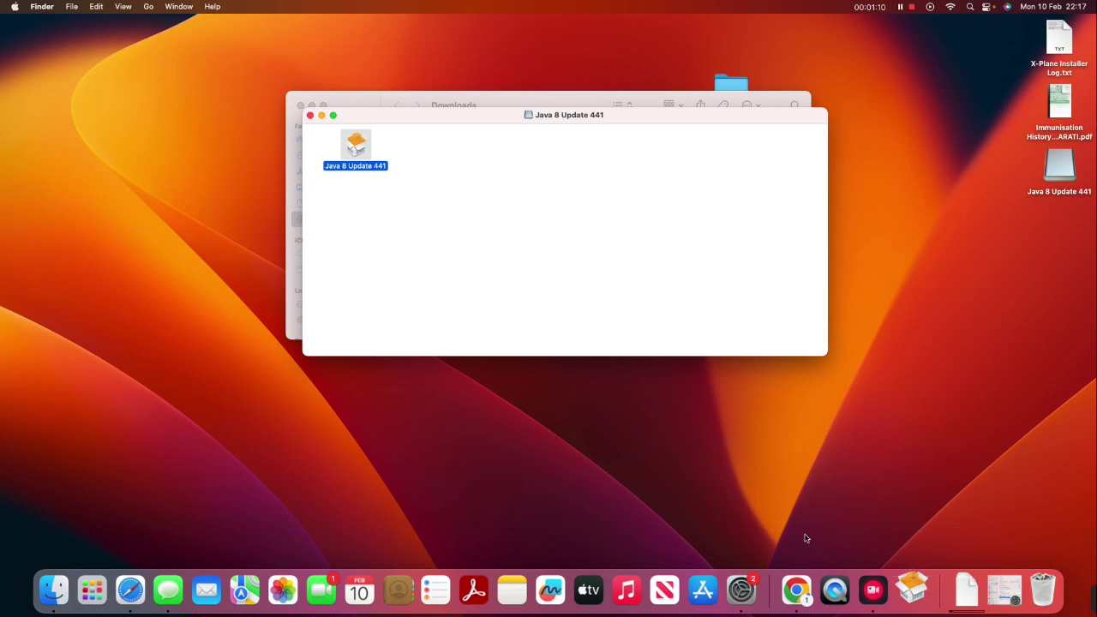
Step: Install Java 8 Update 441, authorizing the installation with the account password
click(795, 589)
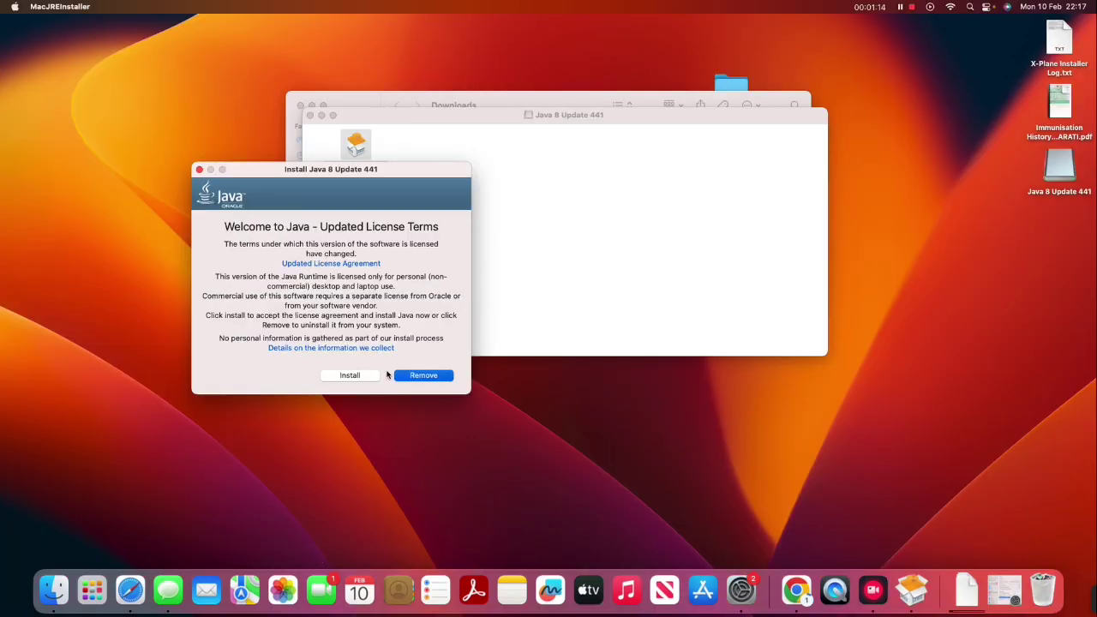
click(350, 375)
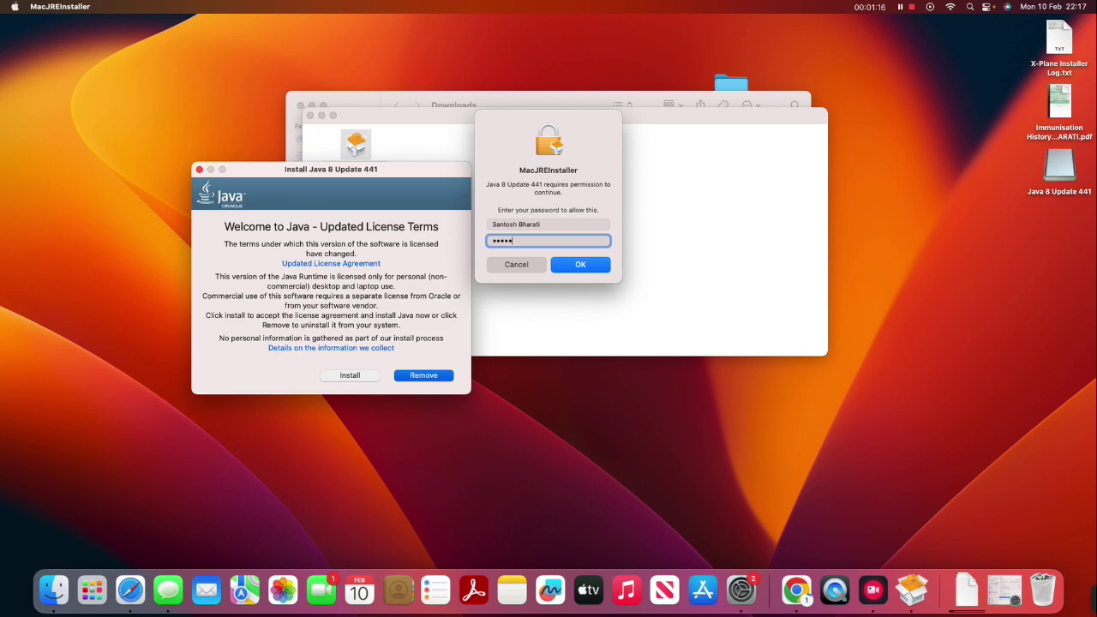
key(Return)
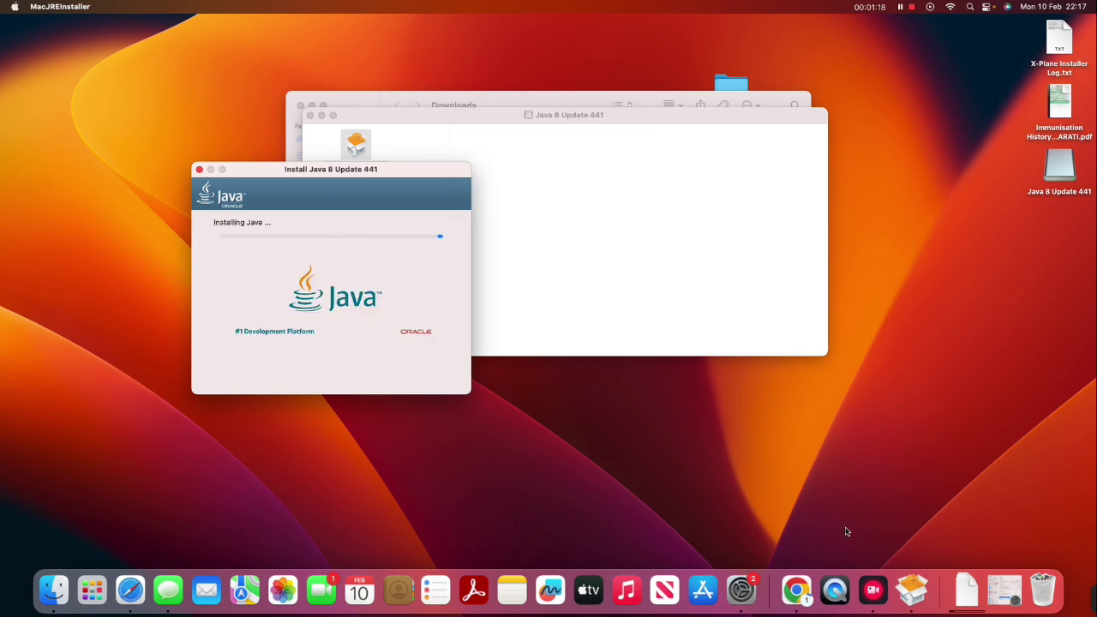
Step: Switch to Chrome and cancel the running duplicate download, burpsuite_pro_macos_x64_v2024_12_1 (1).dmg
click(796, 590)
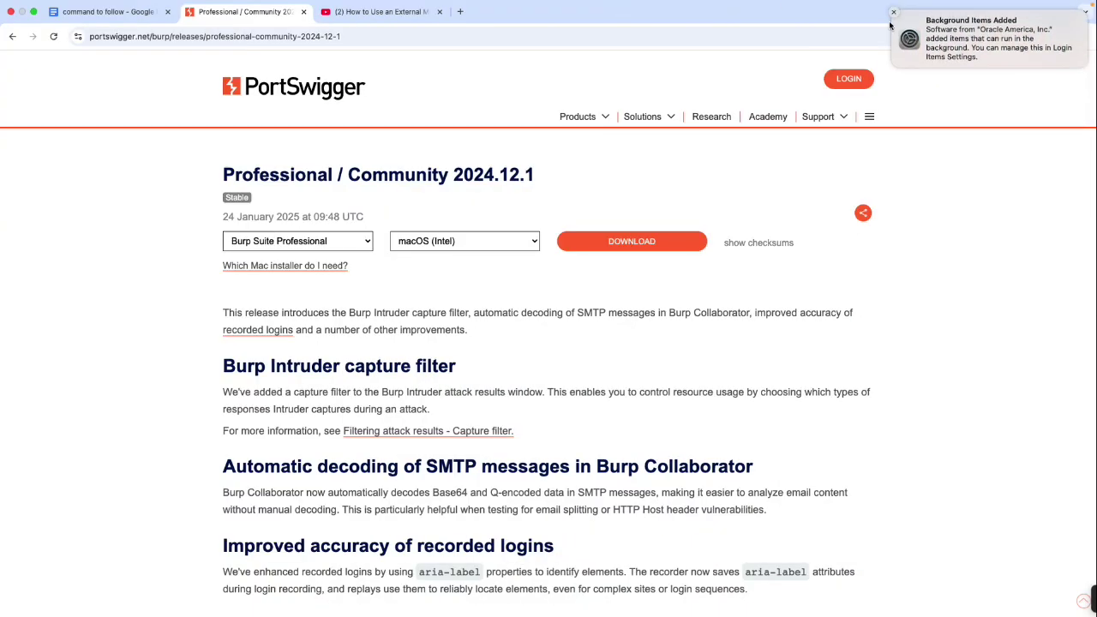
click(894, 14)
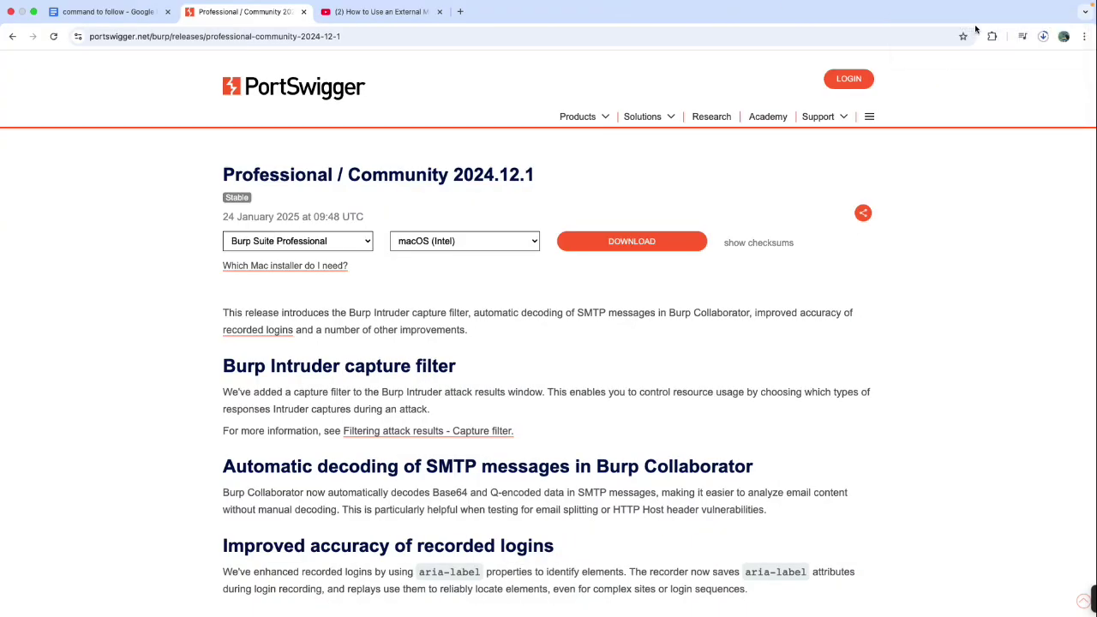
click(1039, 38)
click(1032, 86)
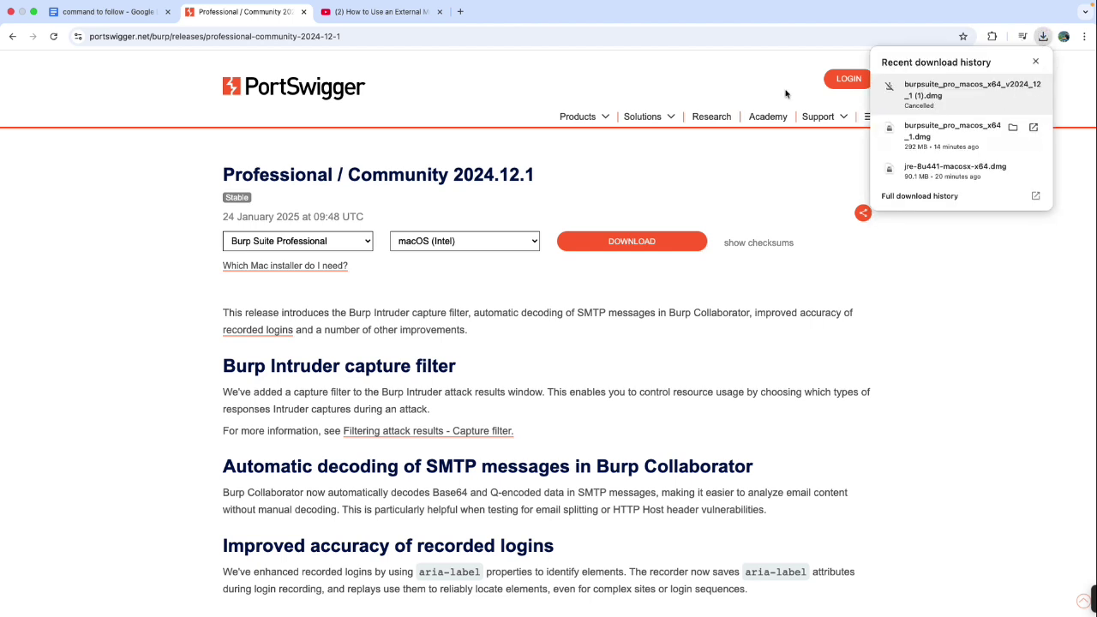
Step: Search for "java" in place of the YouTube video, view the Java for macOS download page and close it
click(341, 12)
click(332, 36)
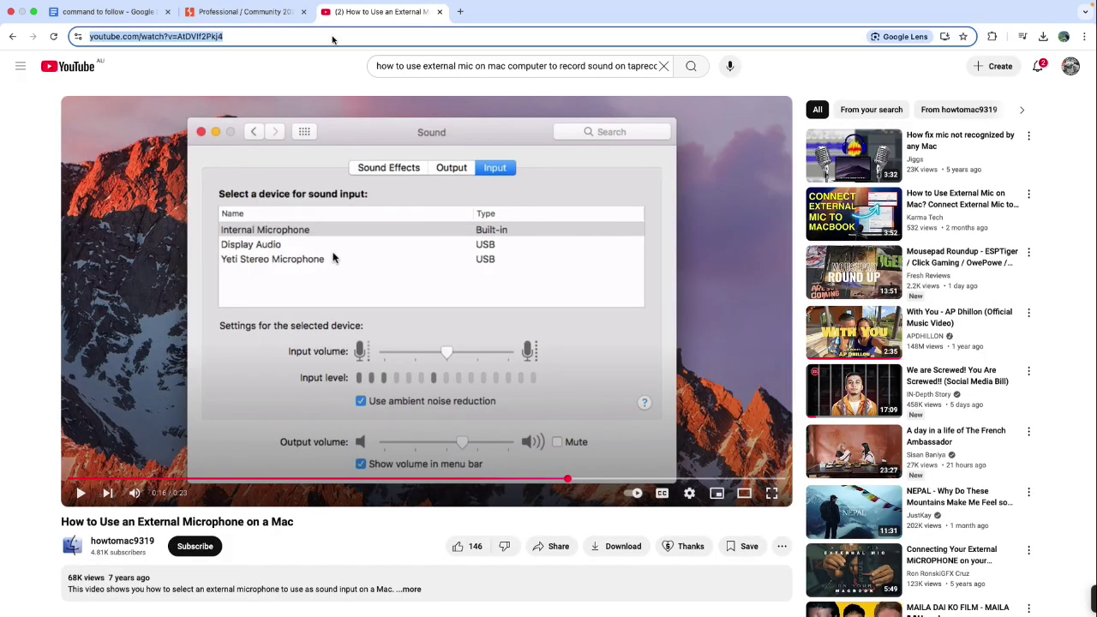
text(java)
key(Return)
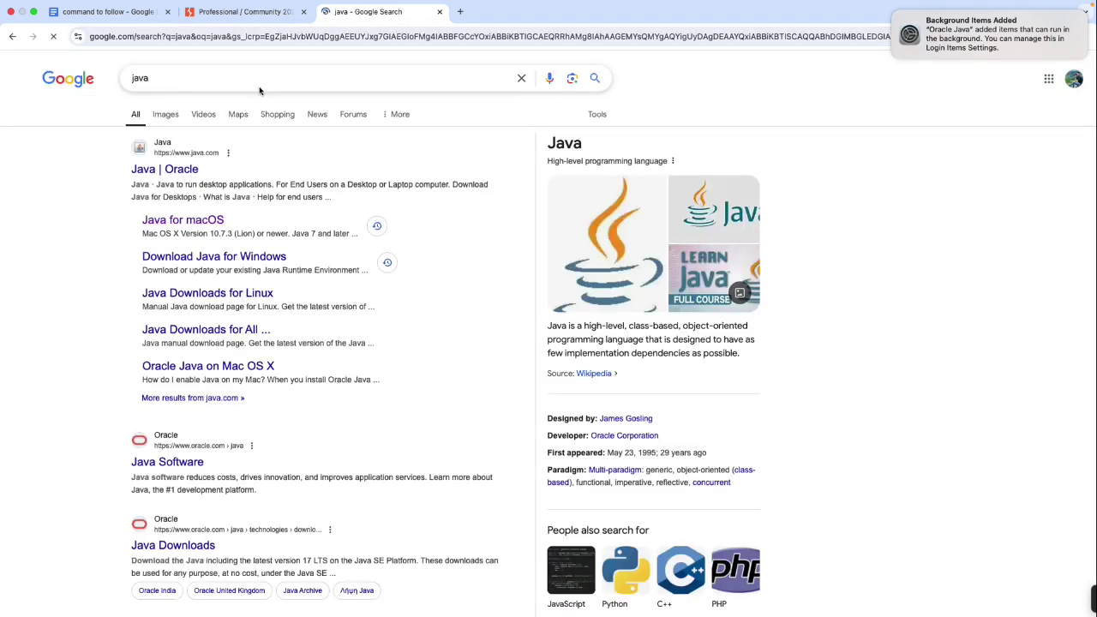
click(260, 90)
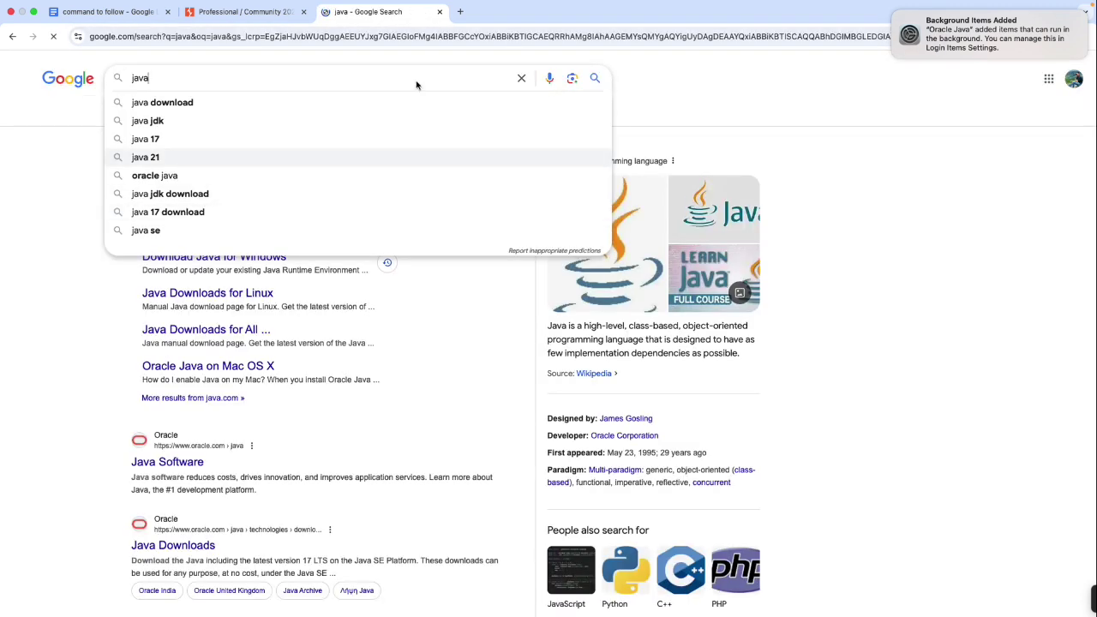
click(3, 159)
click(213, 219)
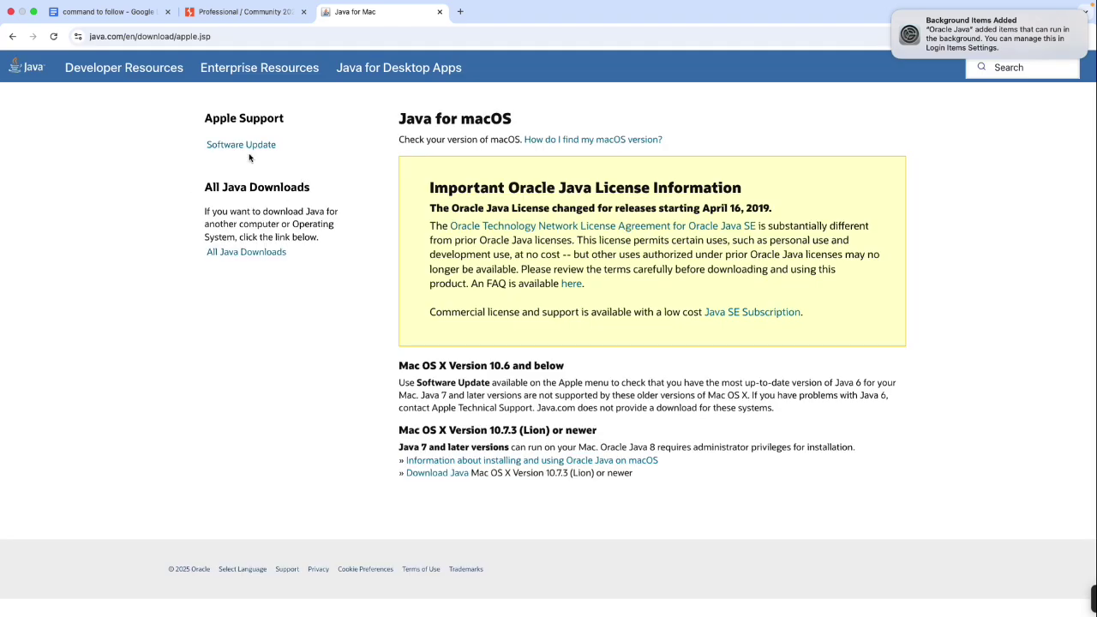
click(441, 11)
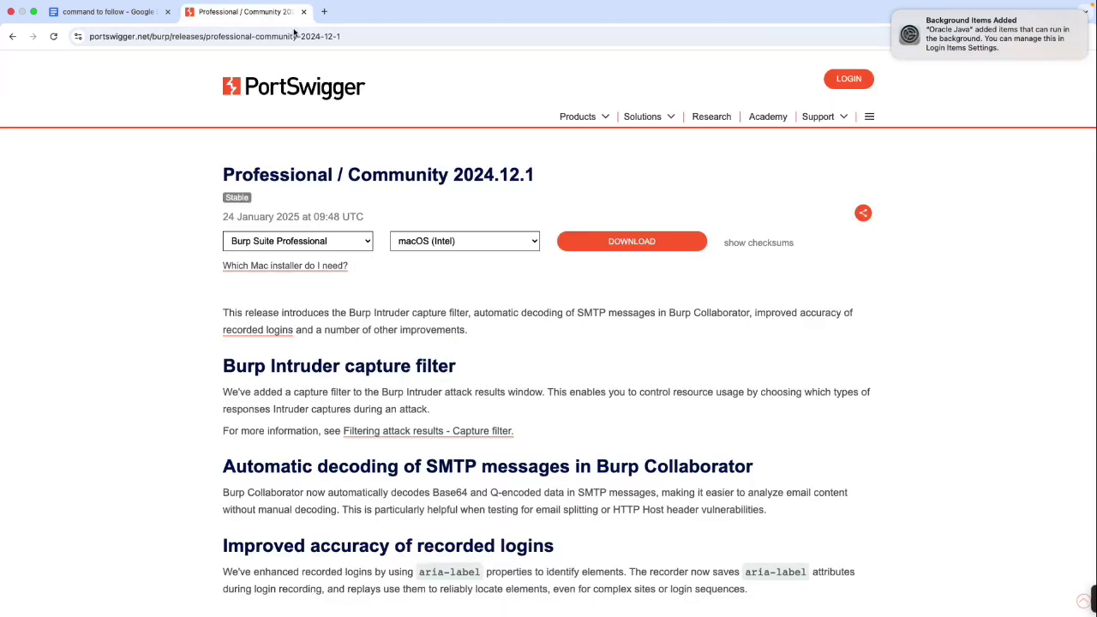
Step: Return to the Java installer and close it along with the Java 8 Update 441 disk image window
scroll(422, 297, down, 1)
key(super+Tab)
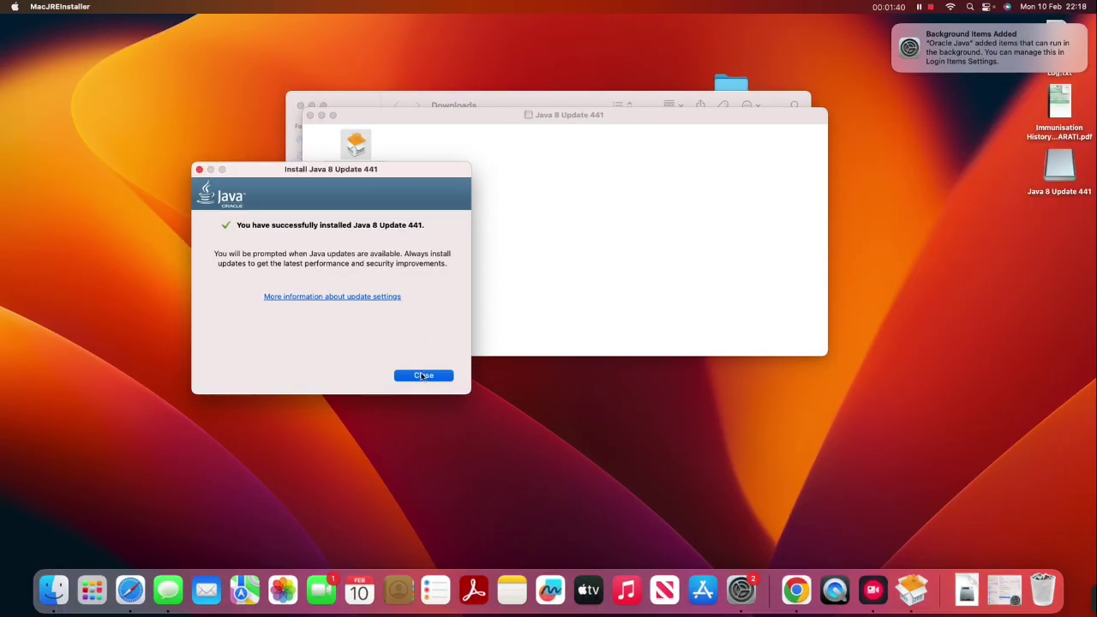
click(422, 375)
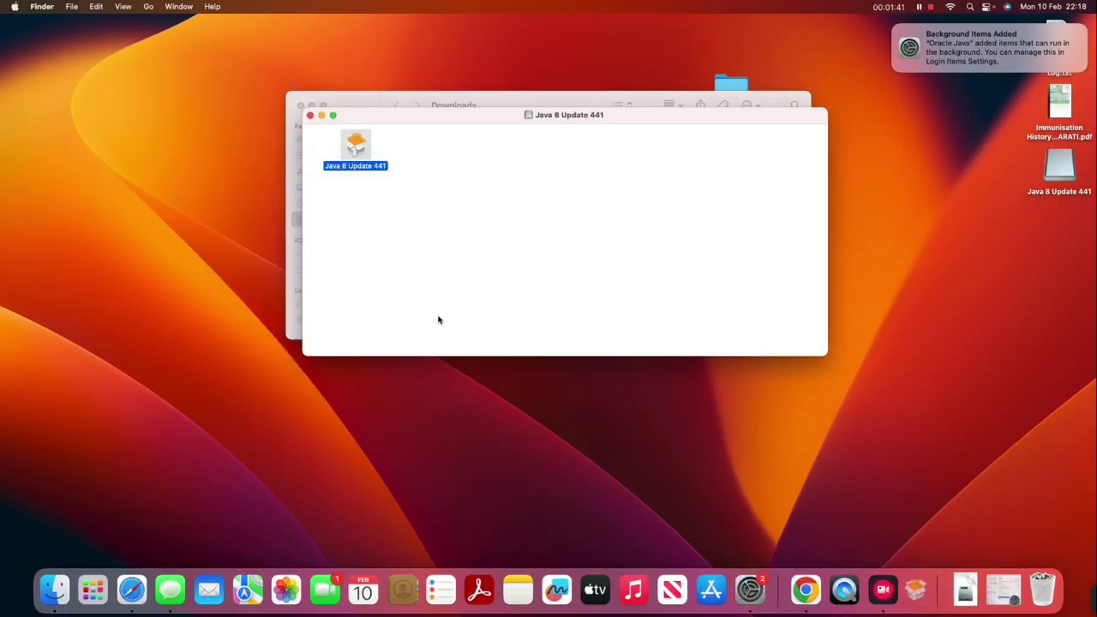
click(309, 116)
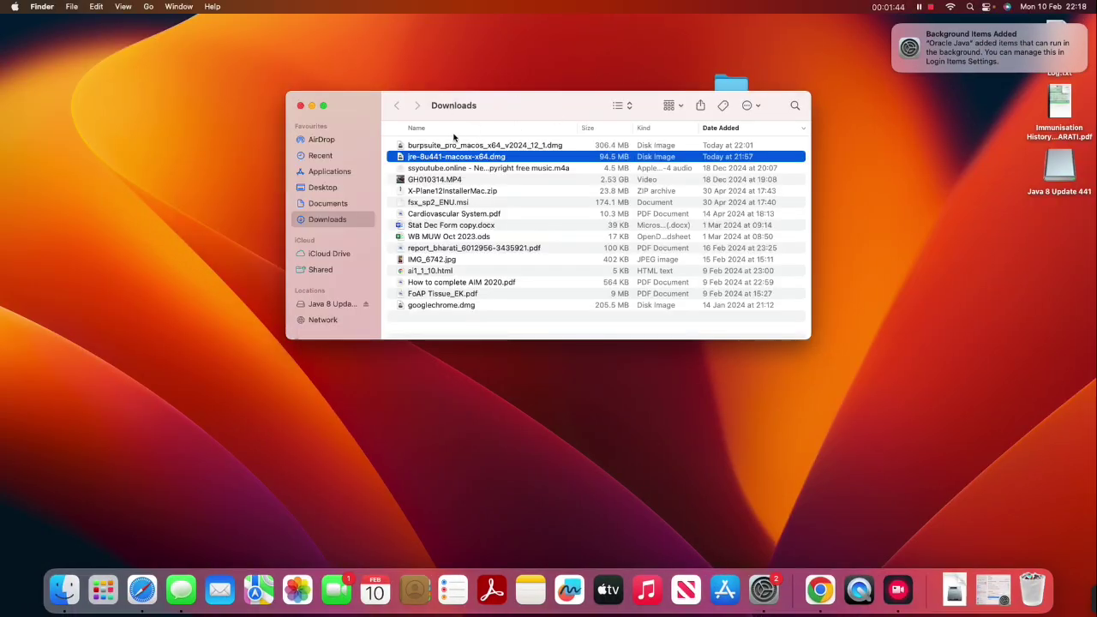
Step: Open burpsuite_pro_macos_x64_v2024_12_1.dmg, copy Burp Suite Professional into Applications, and close the open Finder windows
click(448, 146)
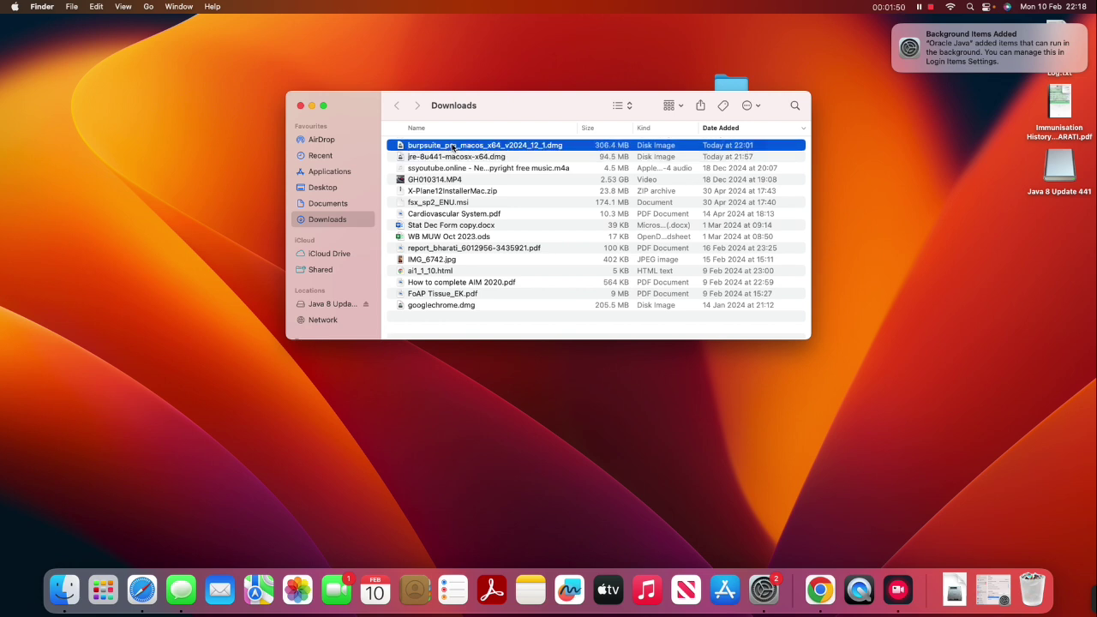
double_click(452, 148)
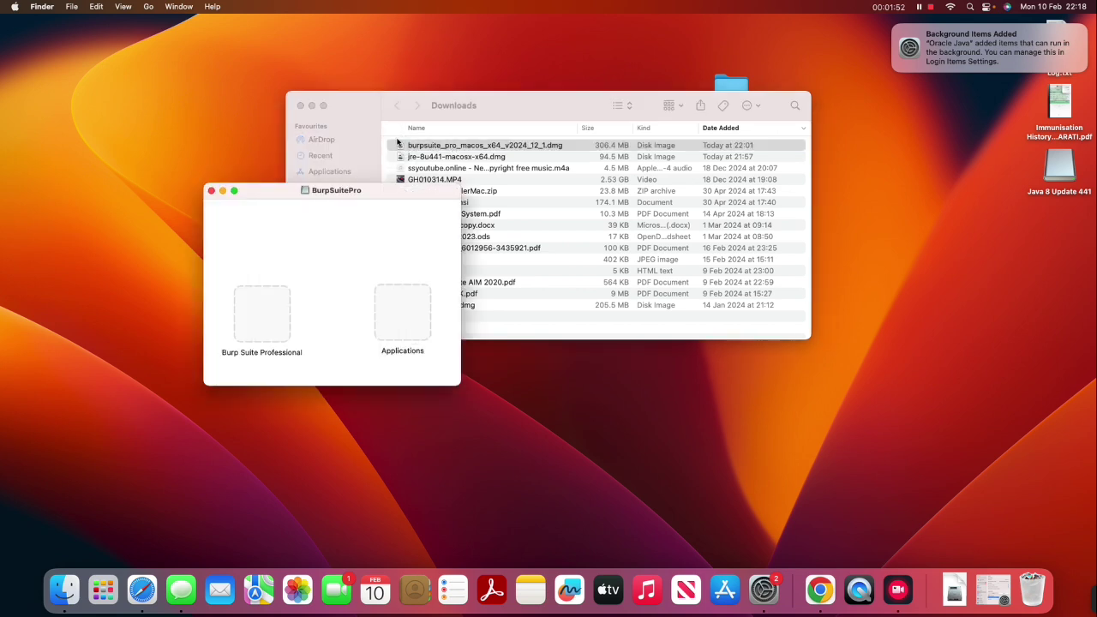
drag(268, 334, 404, 333)
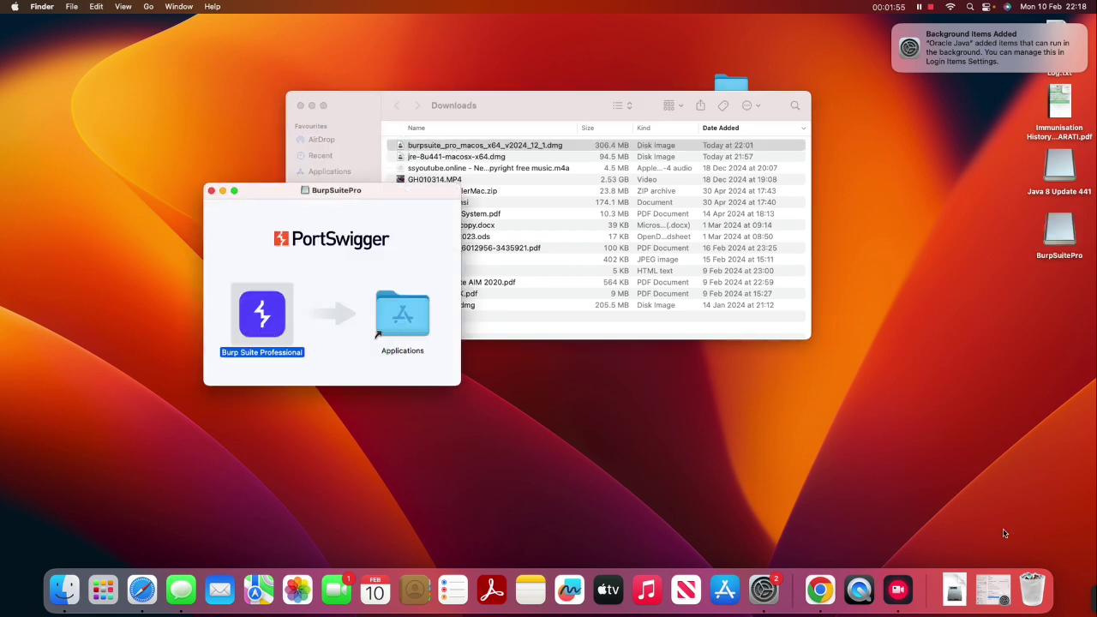
click(212, 190)
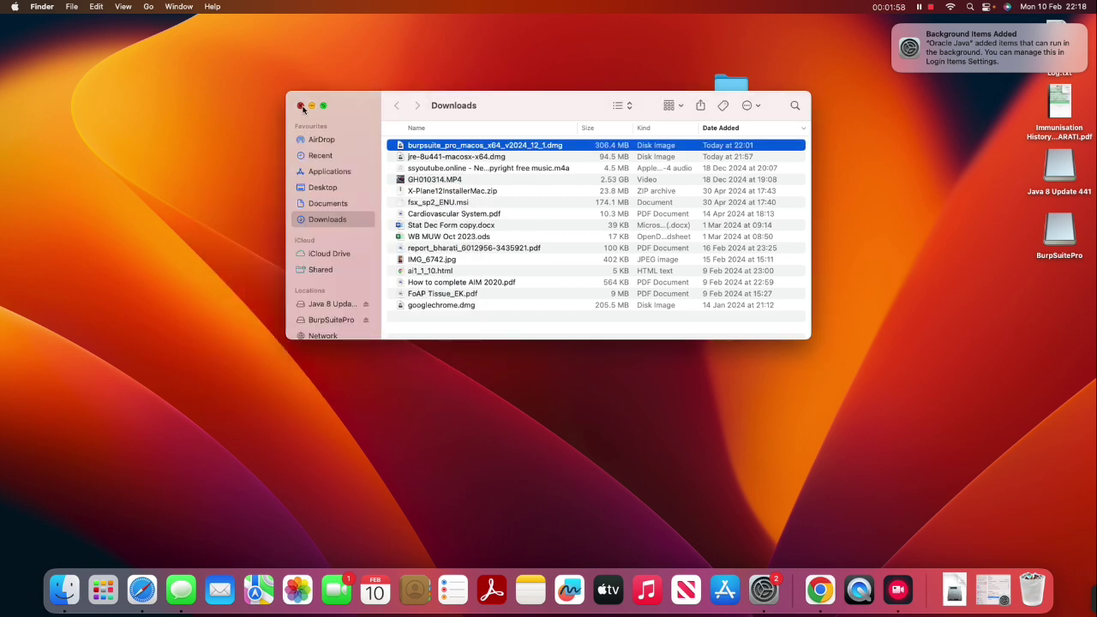
click(300, 106)
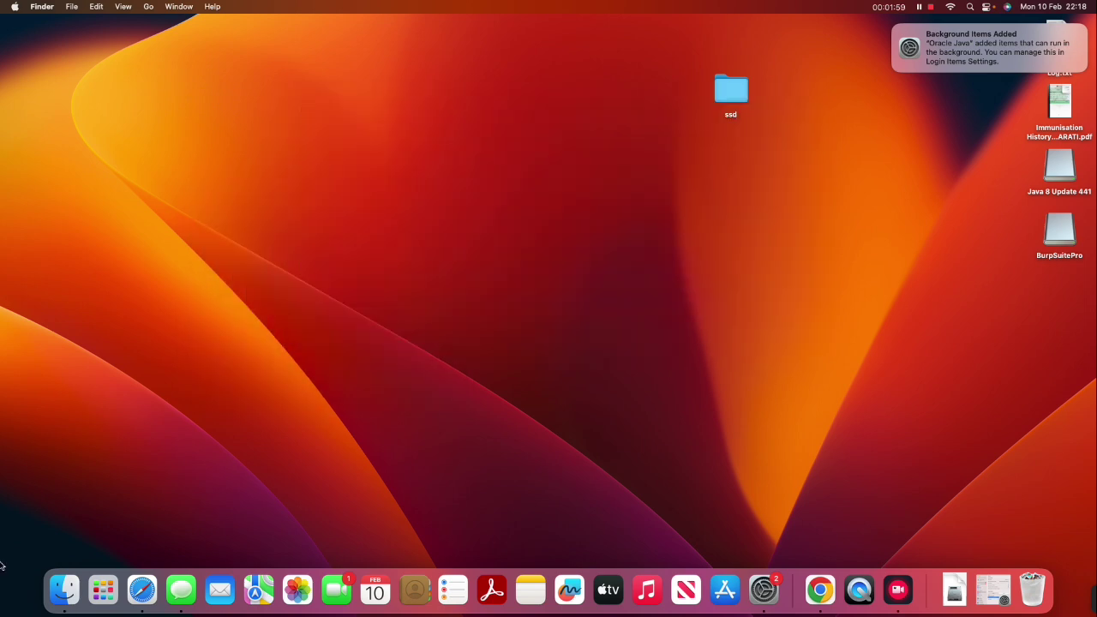
Step: Switch to Chrome, read through the "command to follow" document's procedure, and return to the desktop
click(832, 600)
click(76, 6)
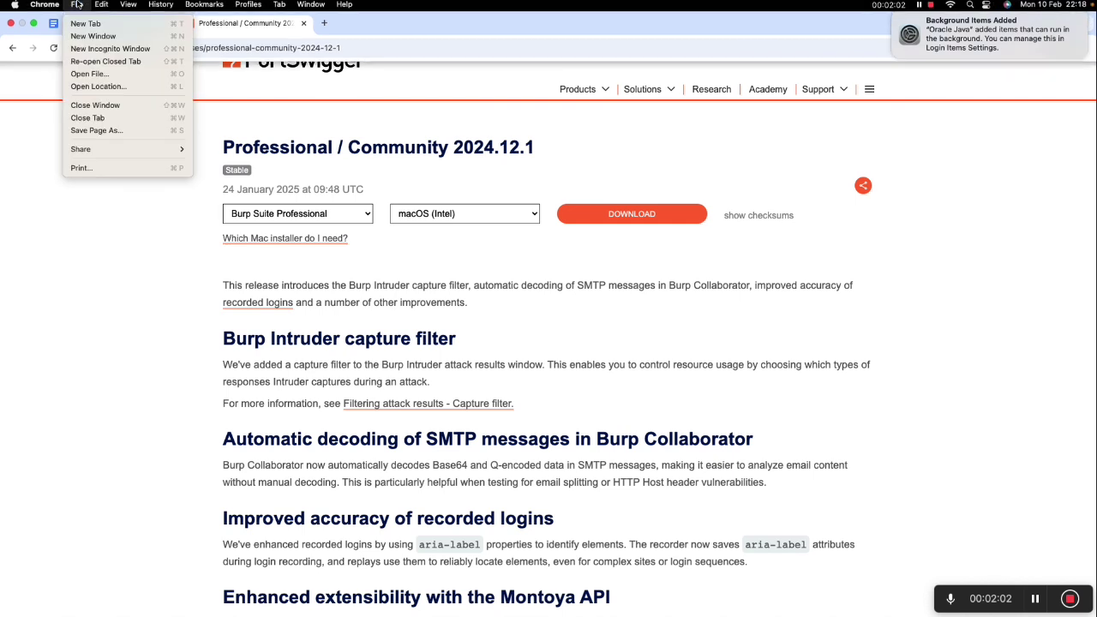
click(76, 29)
click(75, 28)
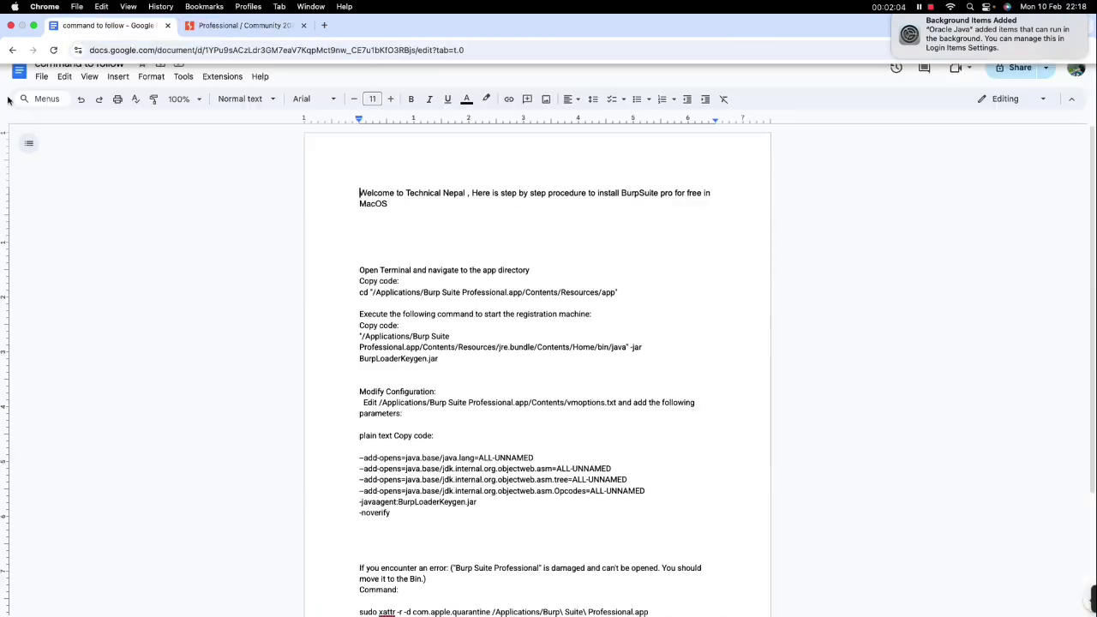
scroll(449, 351, down, 1)
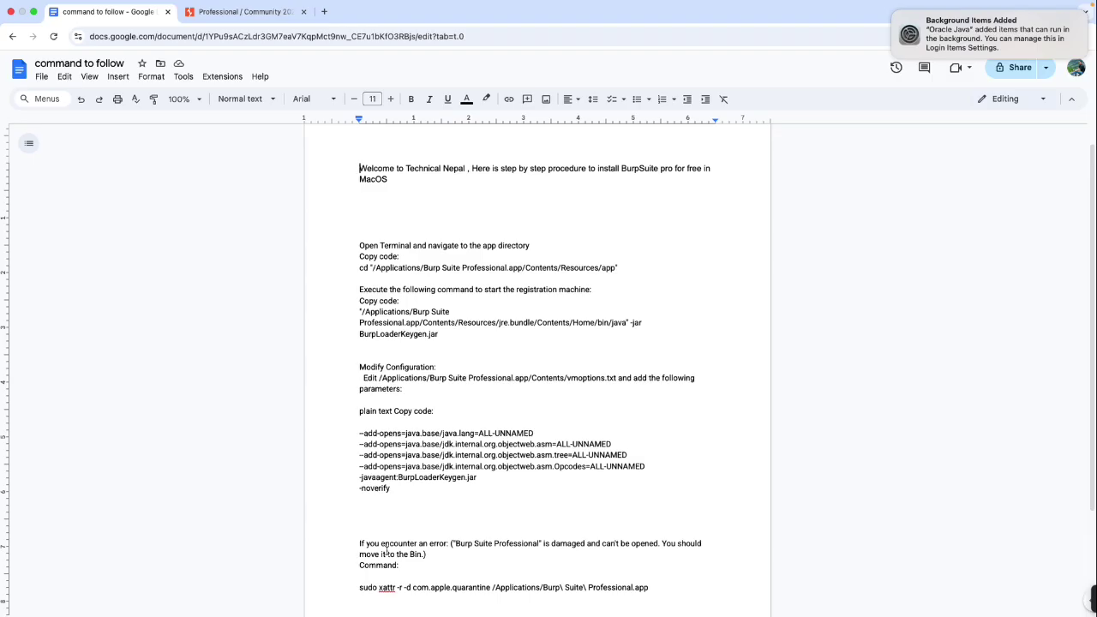
key(ctrl+Left)
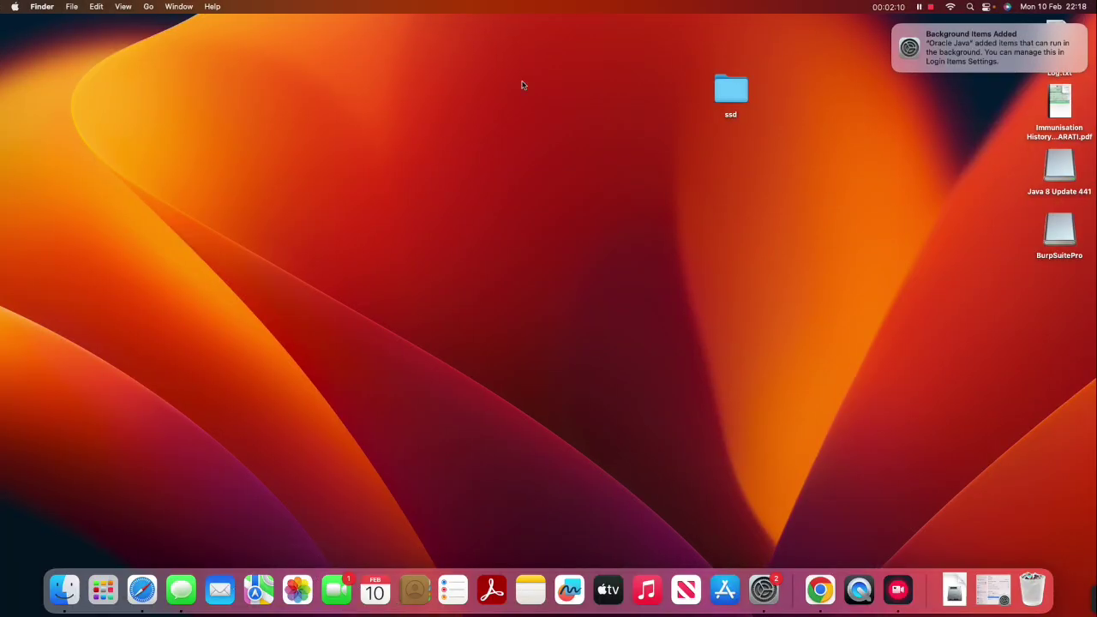
Step: Open the ssd folder, go to Applications and show the package contents of Burp Suite Professional
double_click(730, 90)
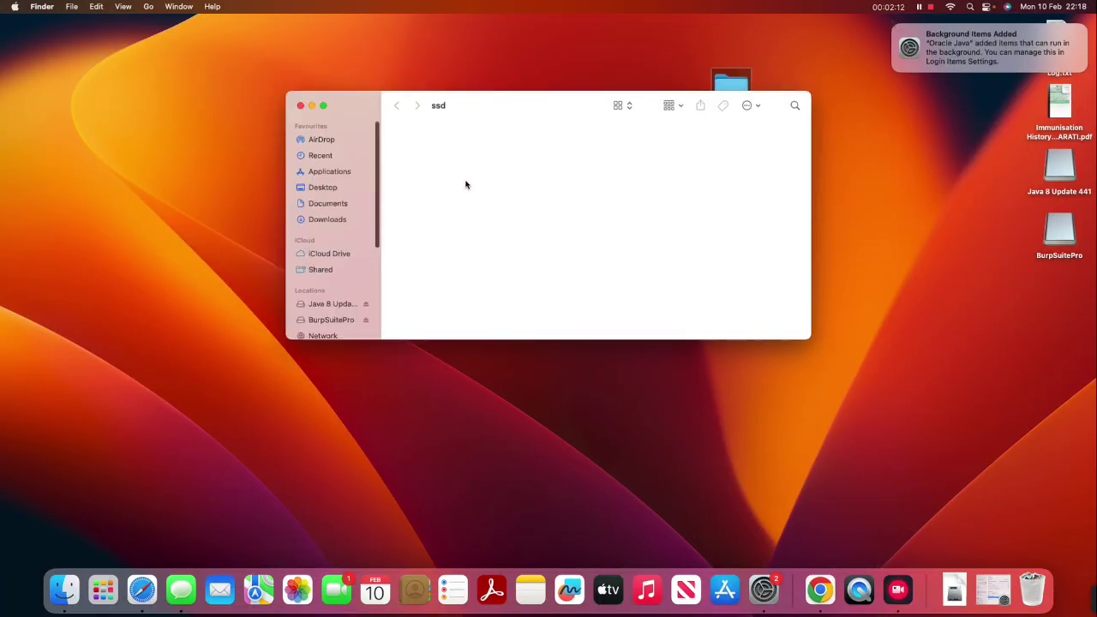
click(325, 206)
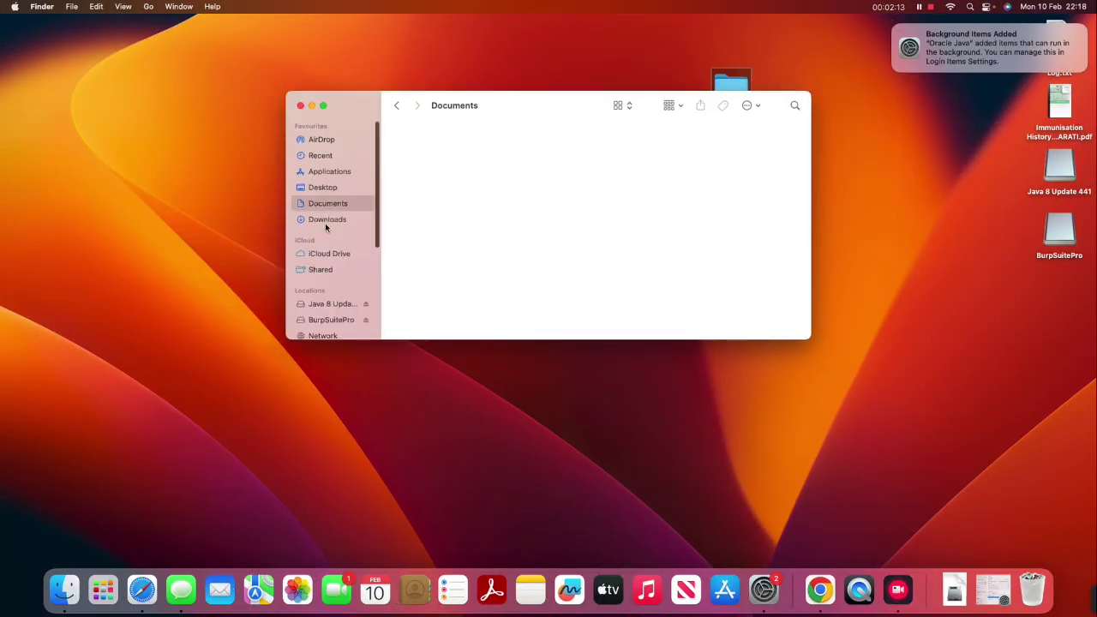
click(329, 172)
right_click(638, 165)
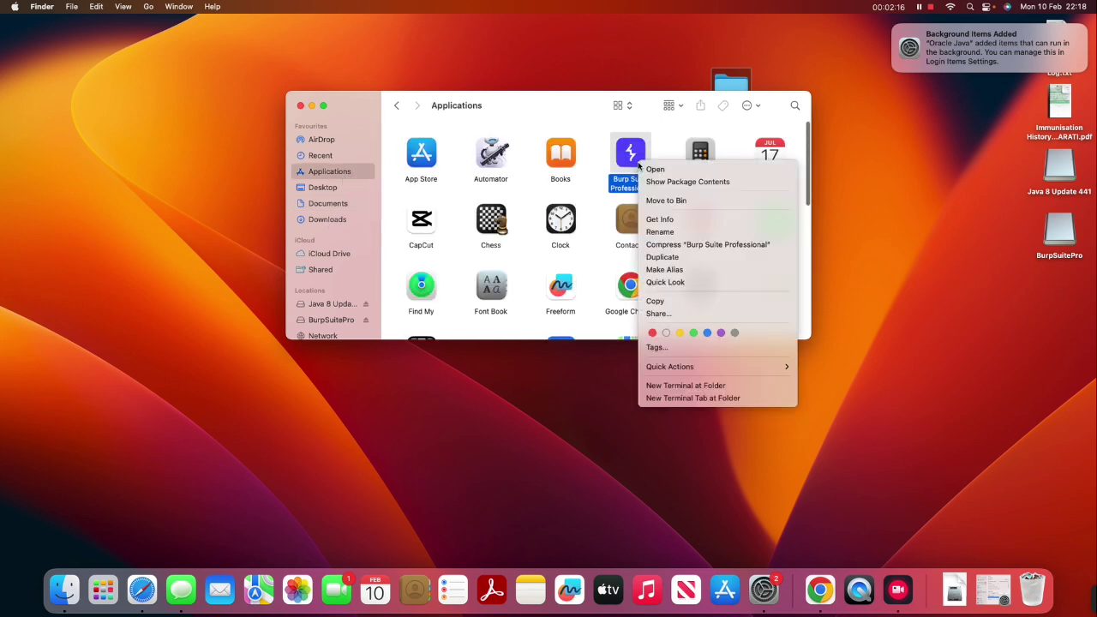
click(641, 168)
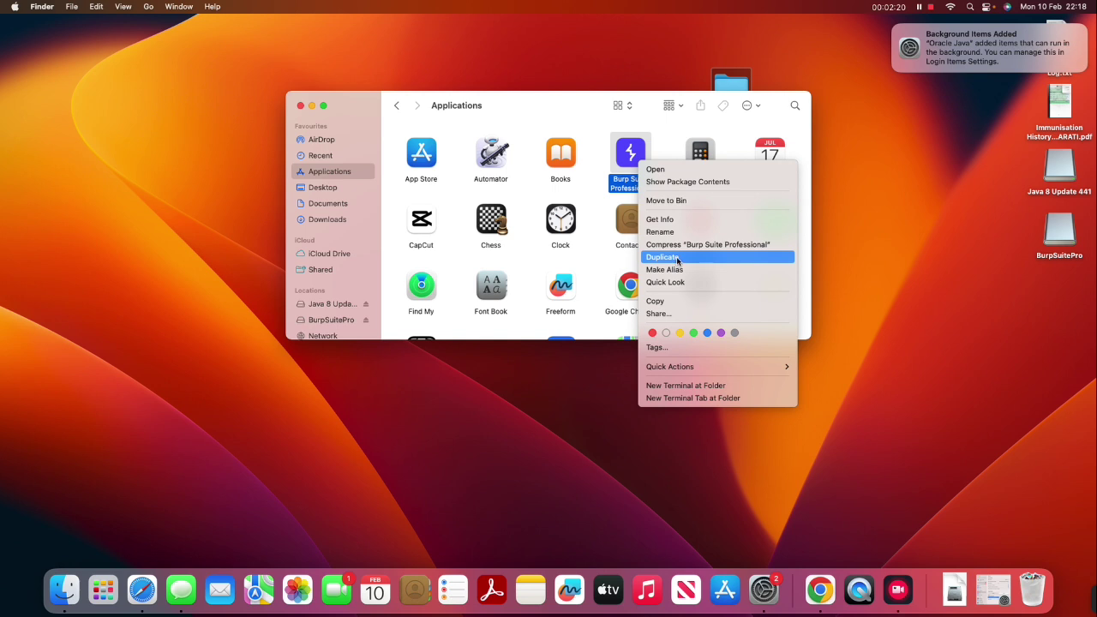
click(677, 183)
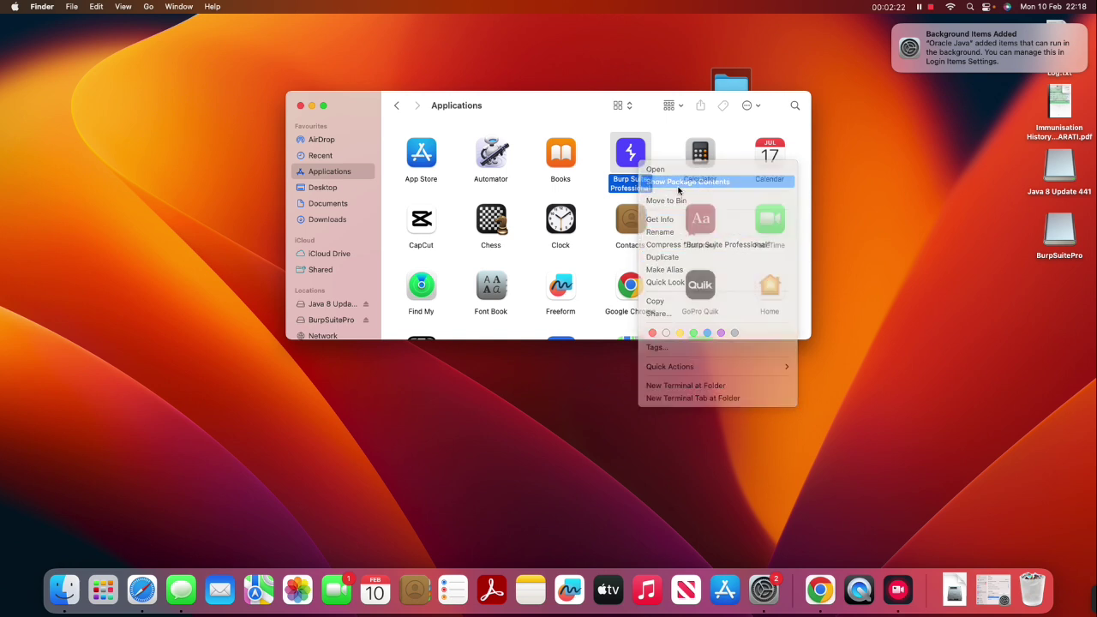
Step: Switch to Chrome, search for "drive" in place of the document, open the Google Drive result and choose the second listed account
click(829, 602)
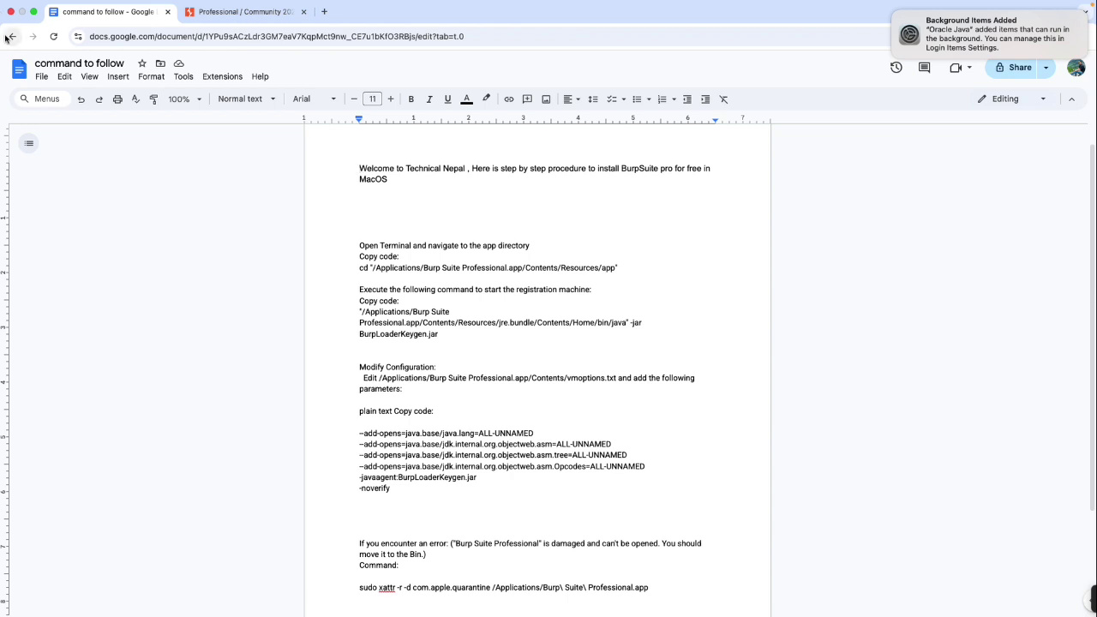
click(9, 37)
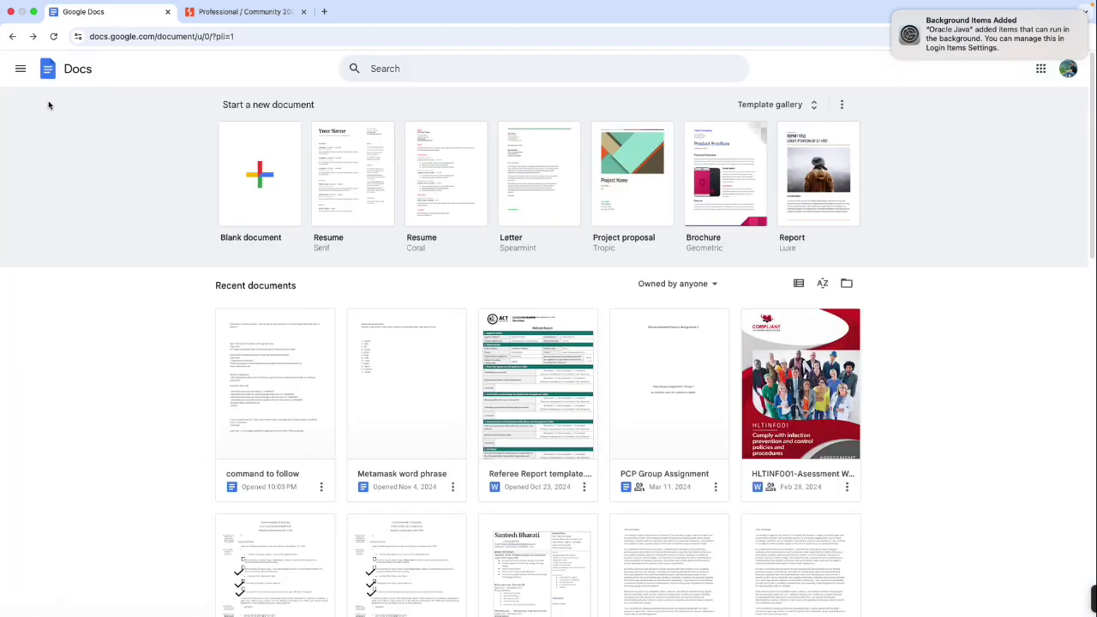
click(22, 71)
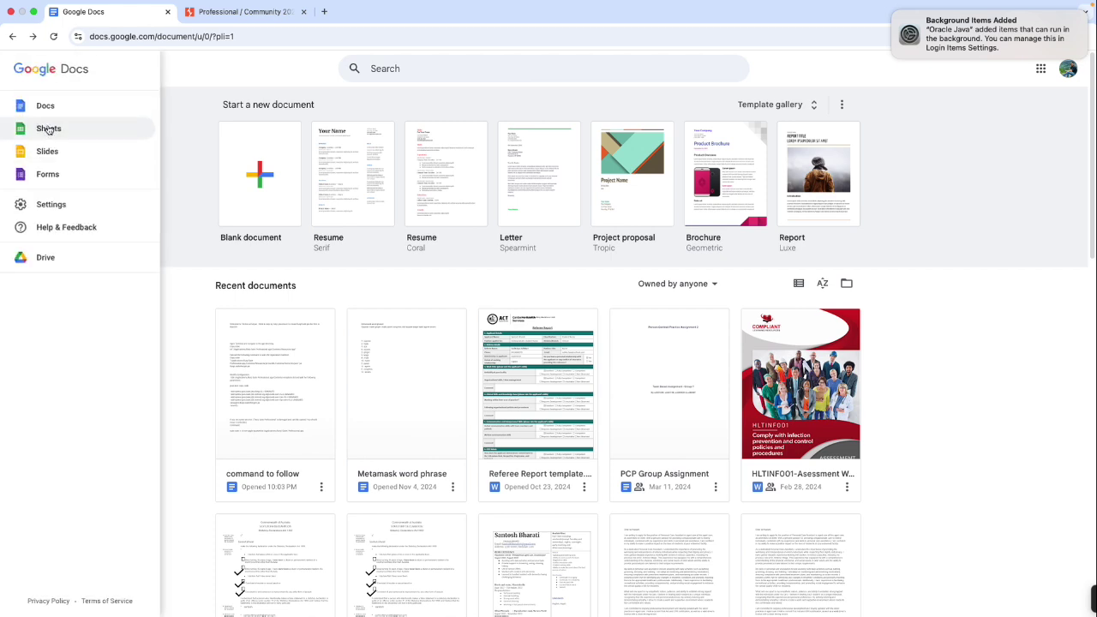
click(165, 112)
click(168, 43)
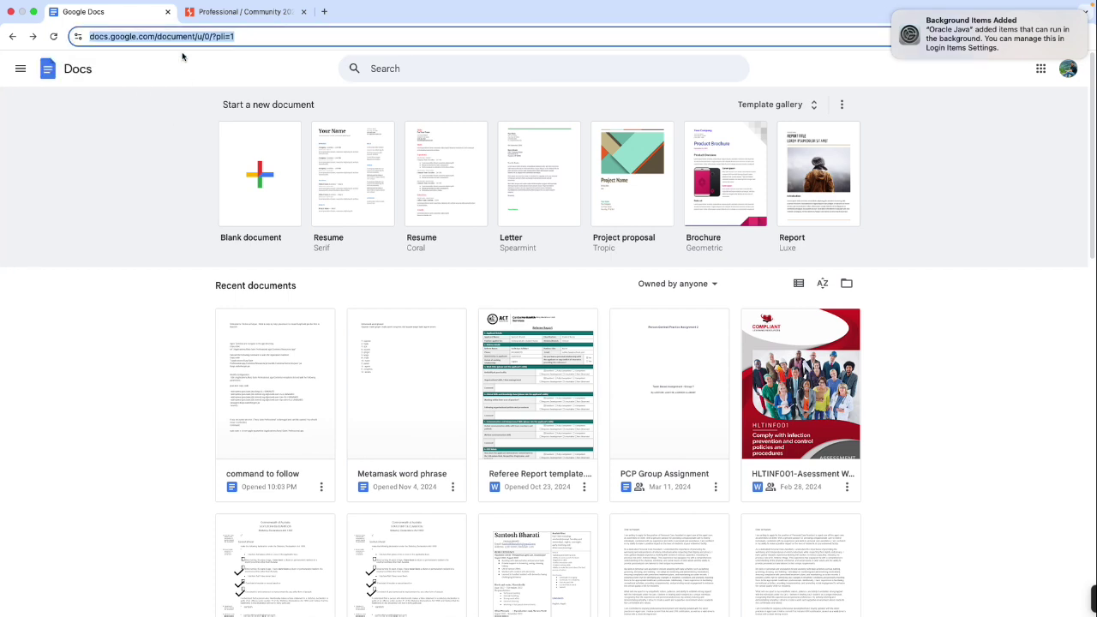
text(drive)
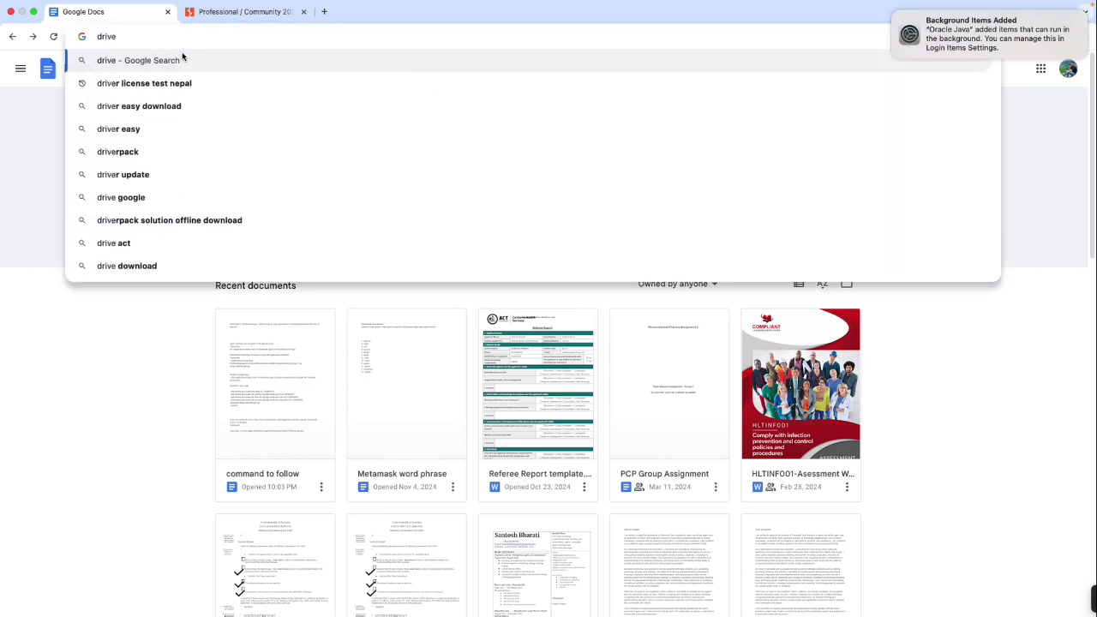
key(Return)
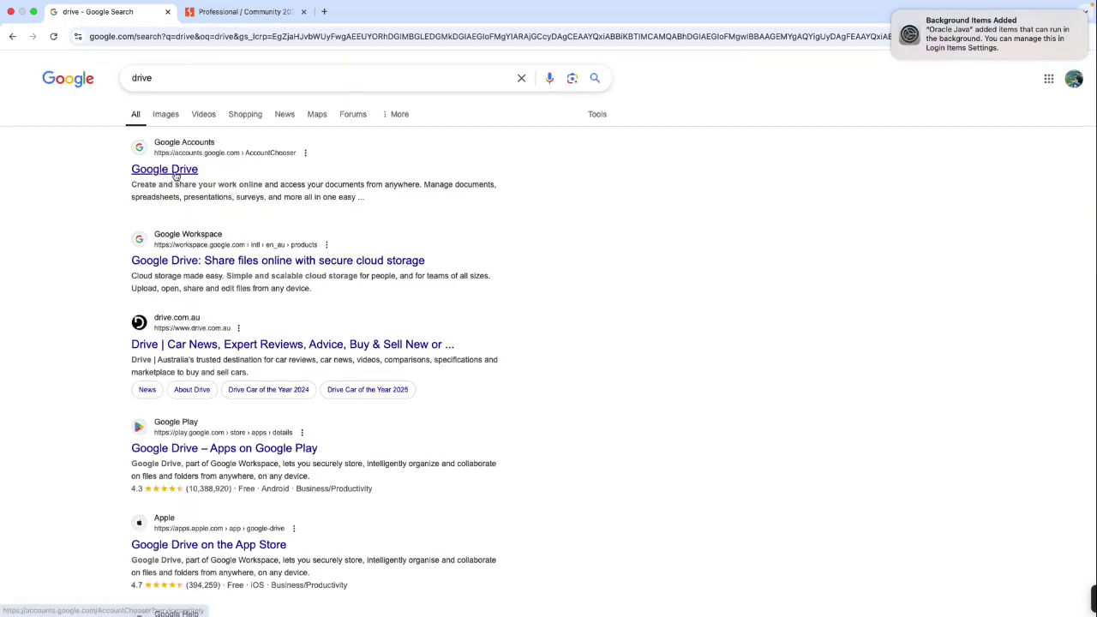
click(176, 171)
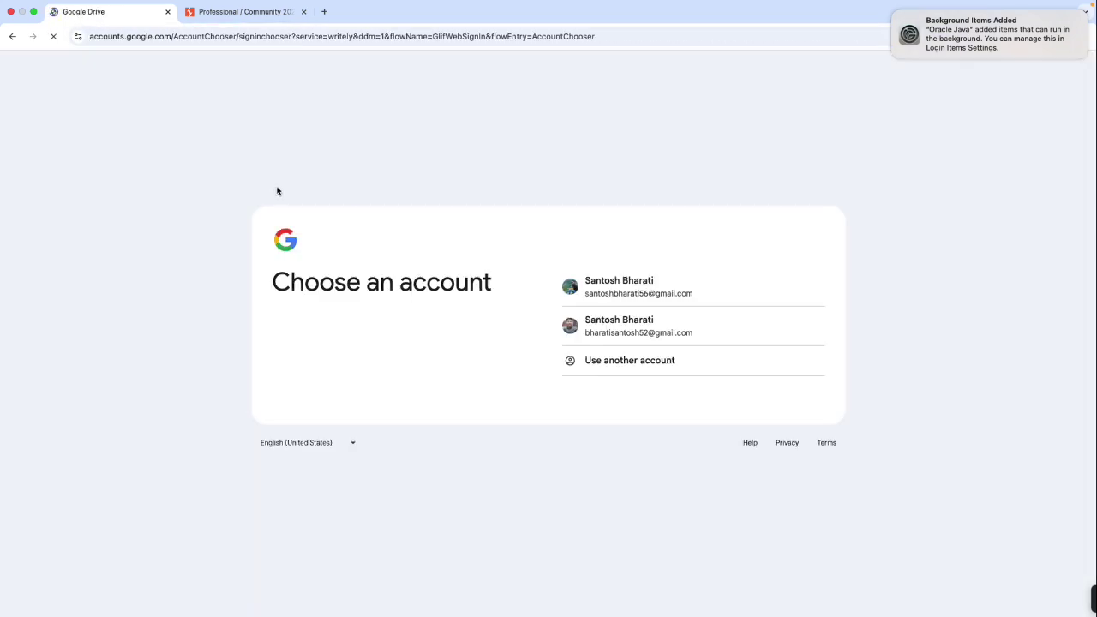
click(678, 322)
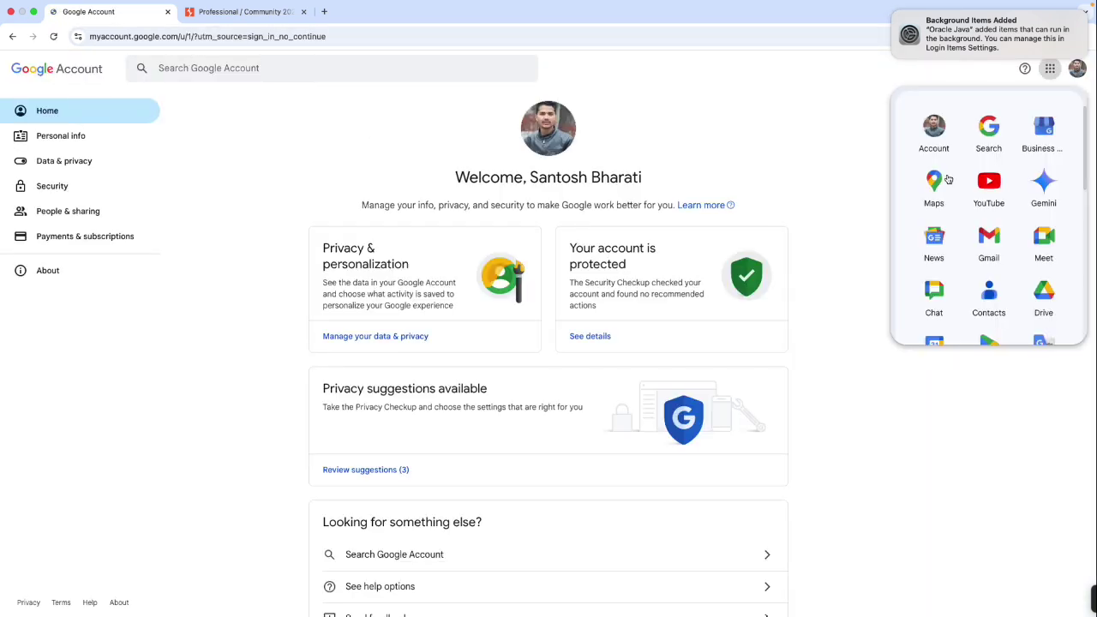
Step: Look through the Google apps list, open Google Drive and close the Google Account page
scroll(996, 230, down, 5)
scroll(997, 232, up, 5)
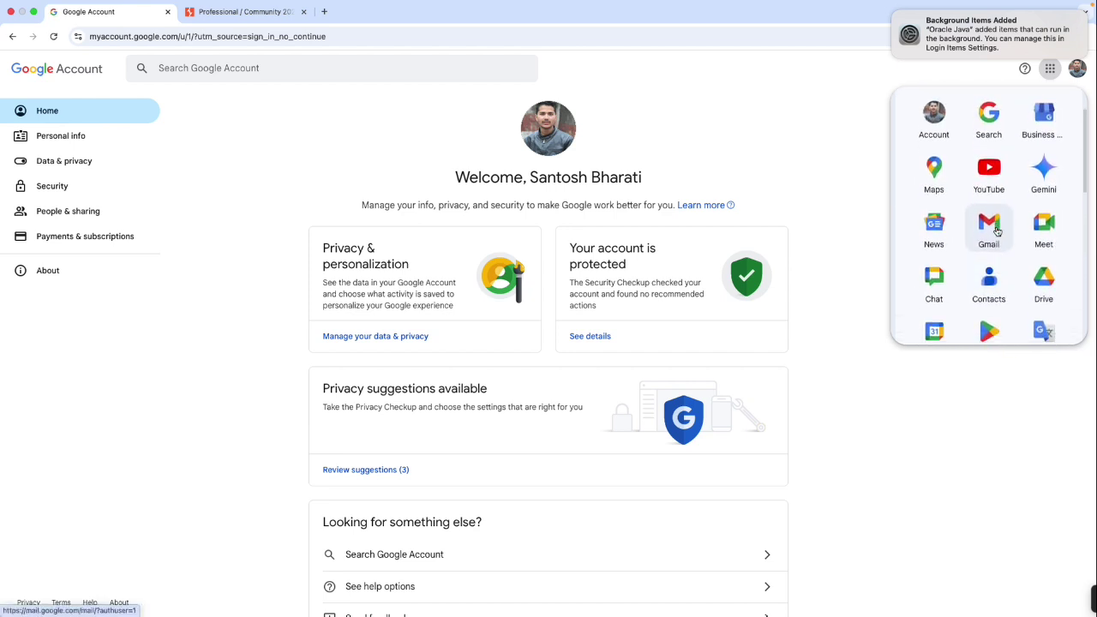
scroll(996, 231, down, 5)
scroll(996, 231, down, 5)
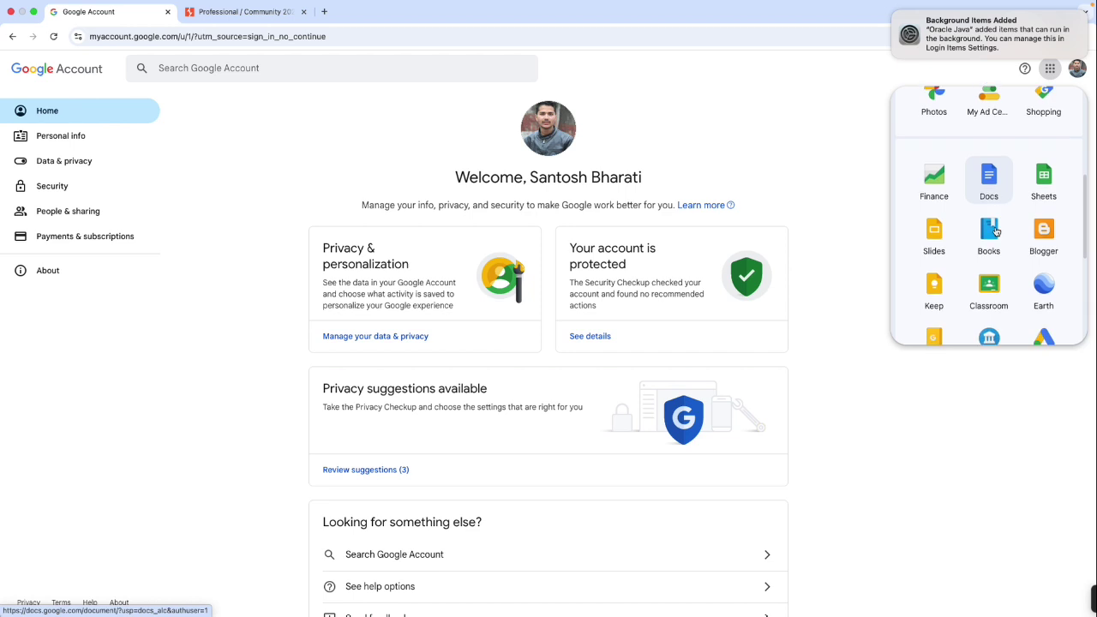
scroll(997, 232, up, 4)
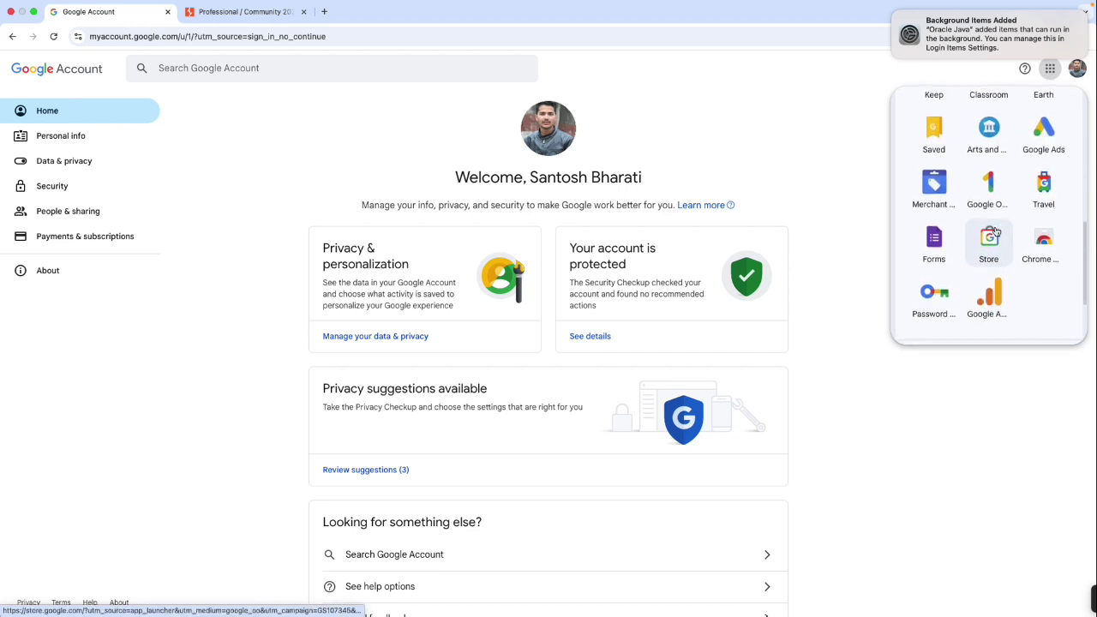
scroll(996, 232, up, 4)
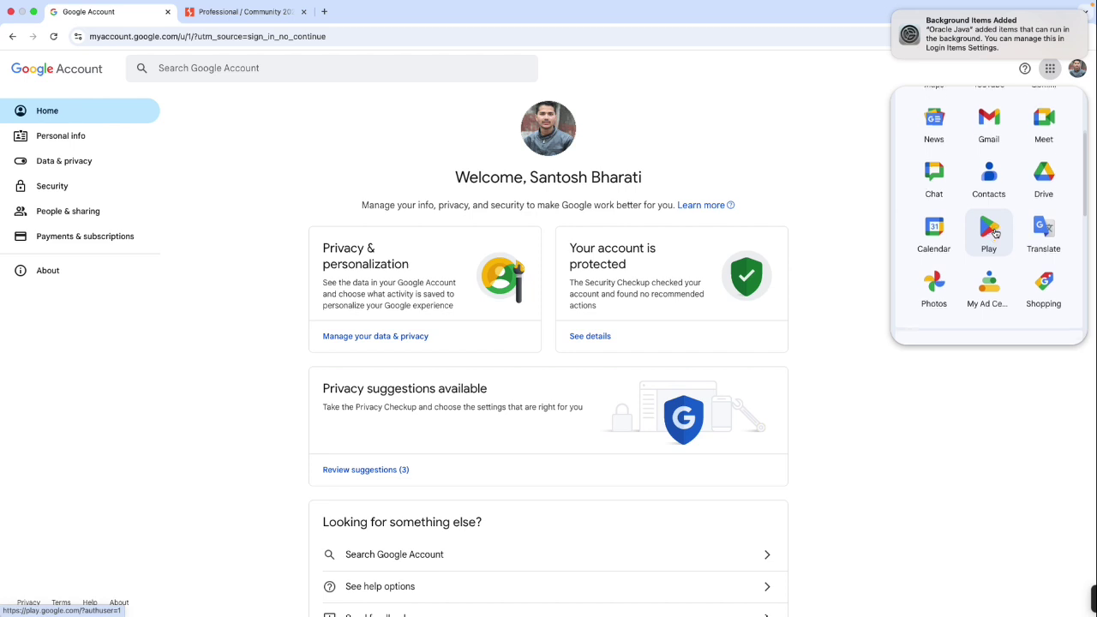
scroll(994, 232, up, 2)
click(1042, 233)
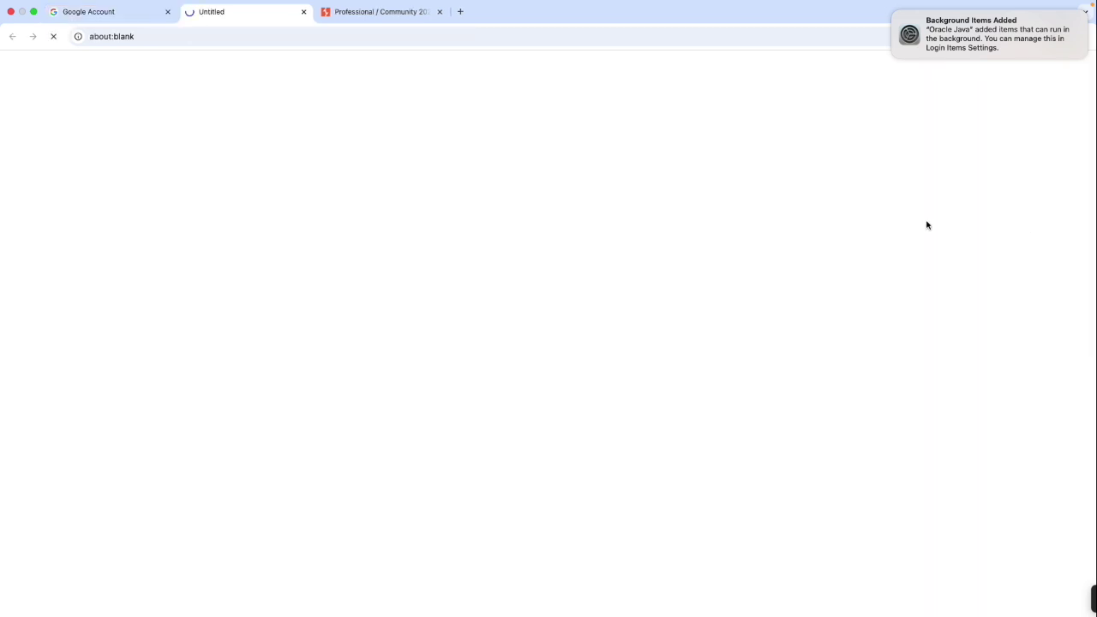
click(167, 11)
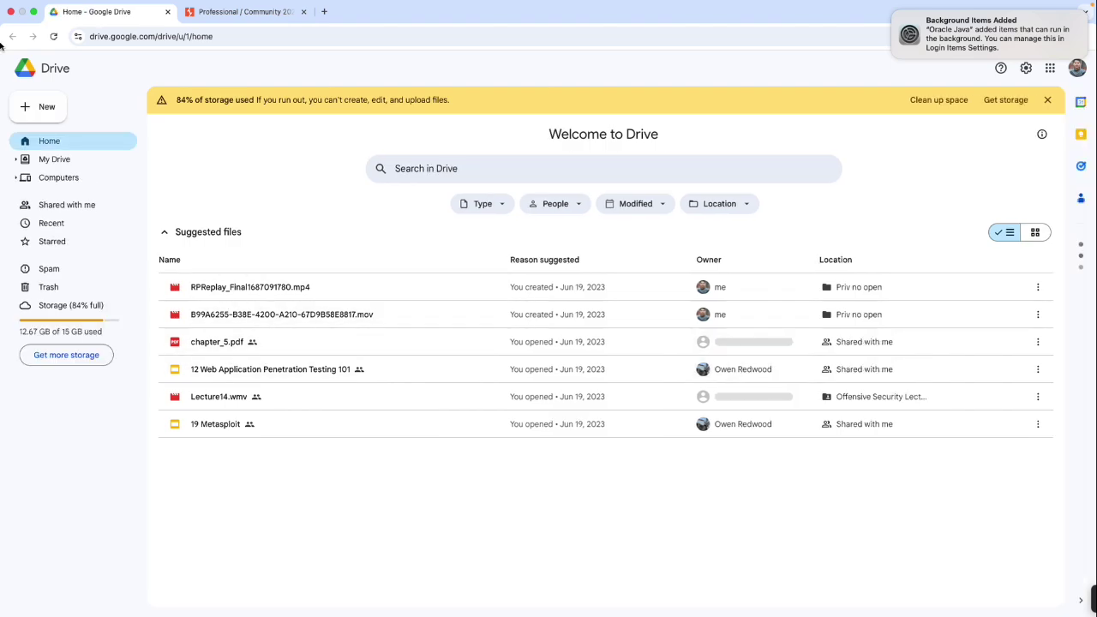
Step: Search My Drive for "burp" and dismiss the suggestions
click(51, 159)
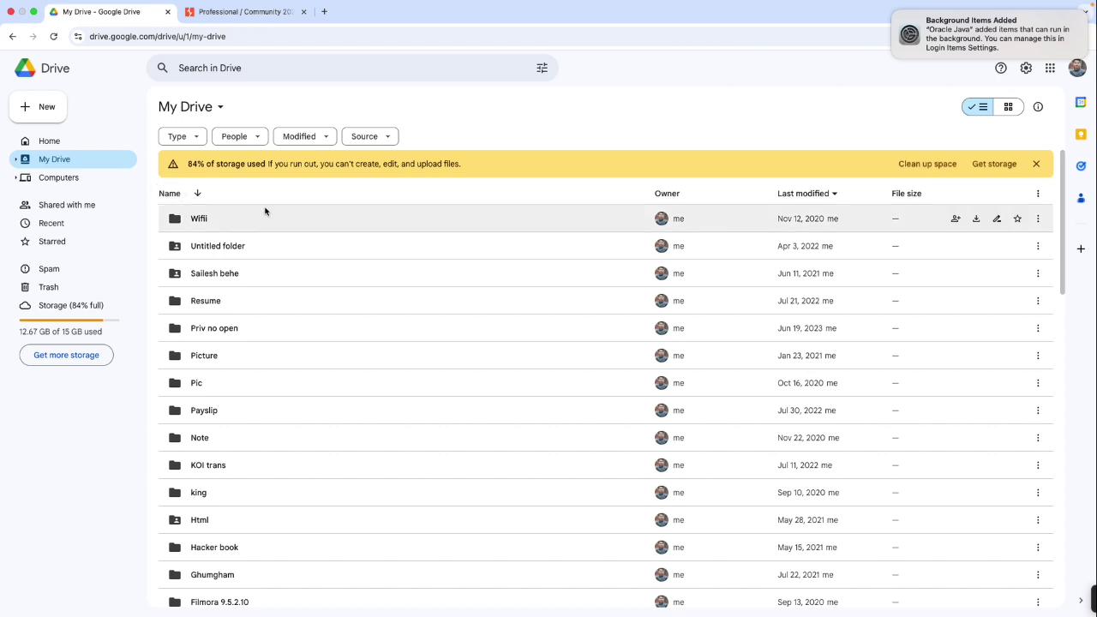
click(261, 73)
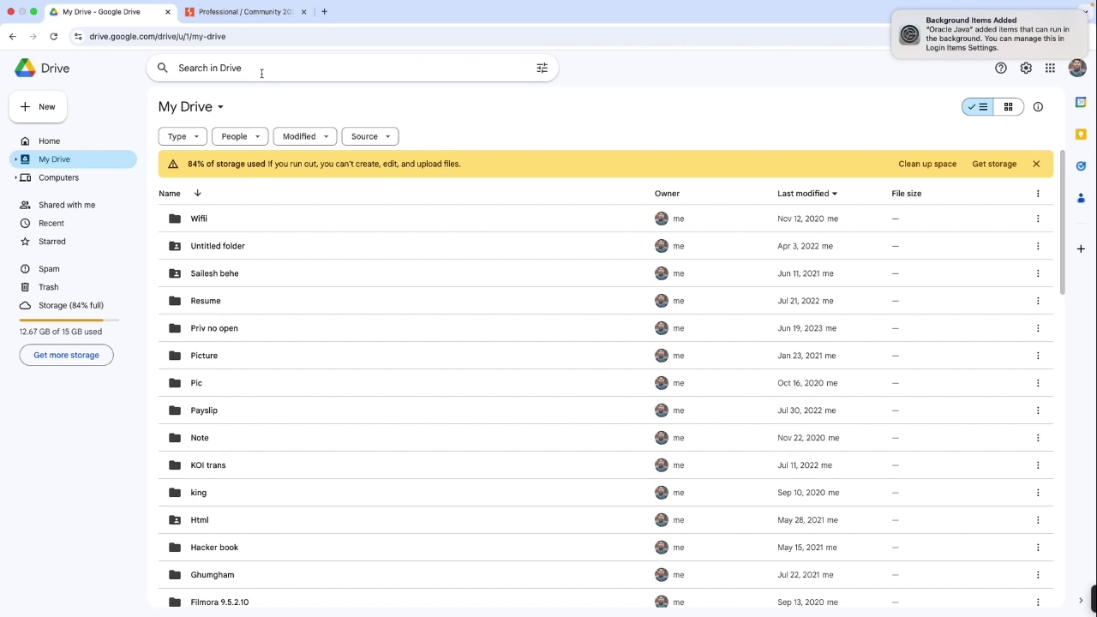
text(burp)
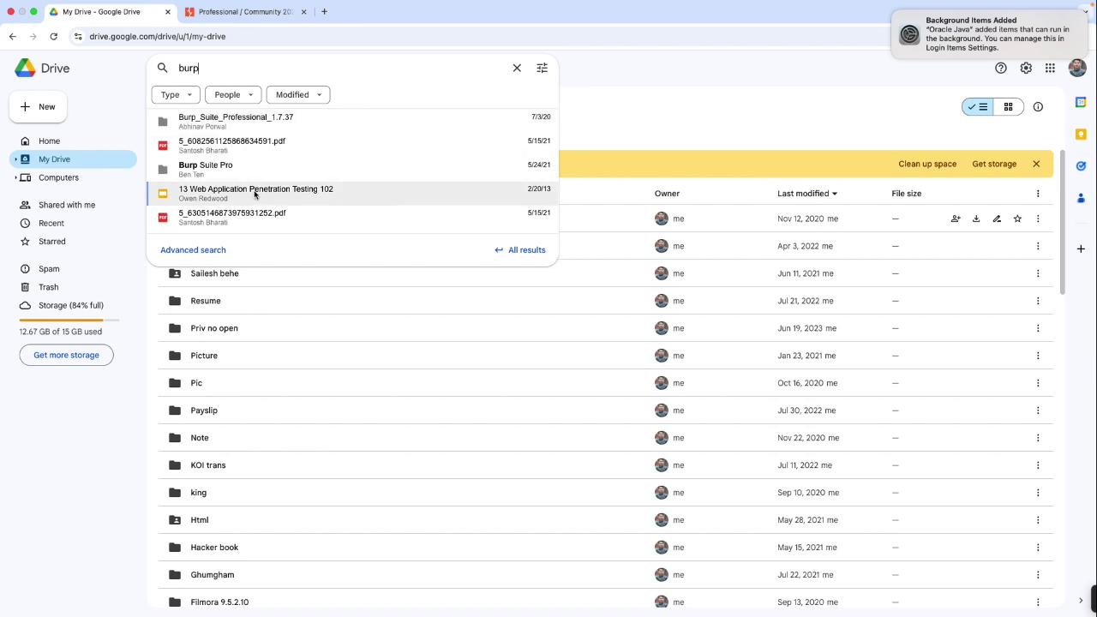
click(639, 127)
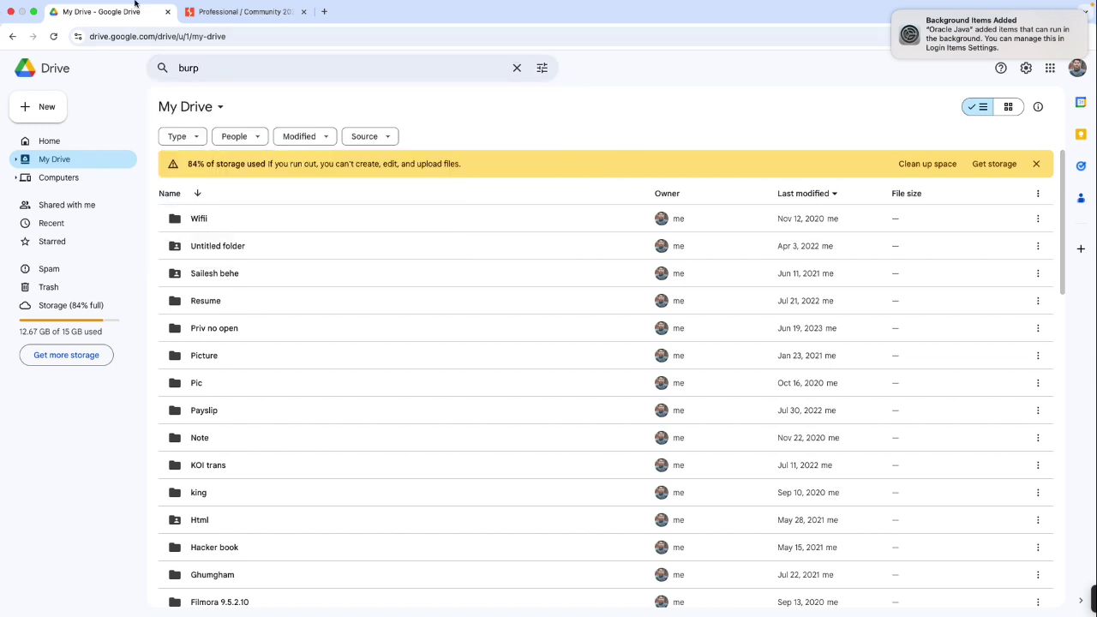
Step: Switch Drive to the default Google account and open the "Burpsuite free download" folder
click(1076, 68)
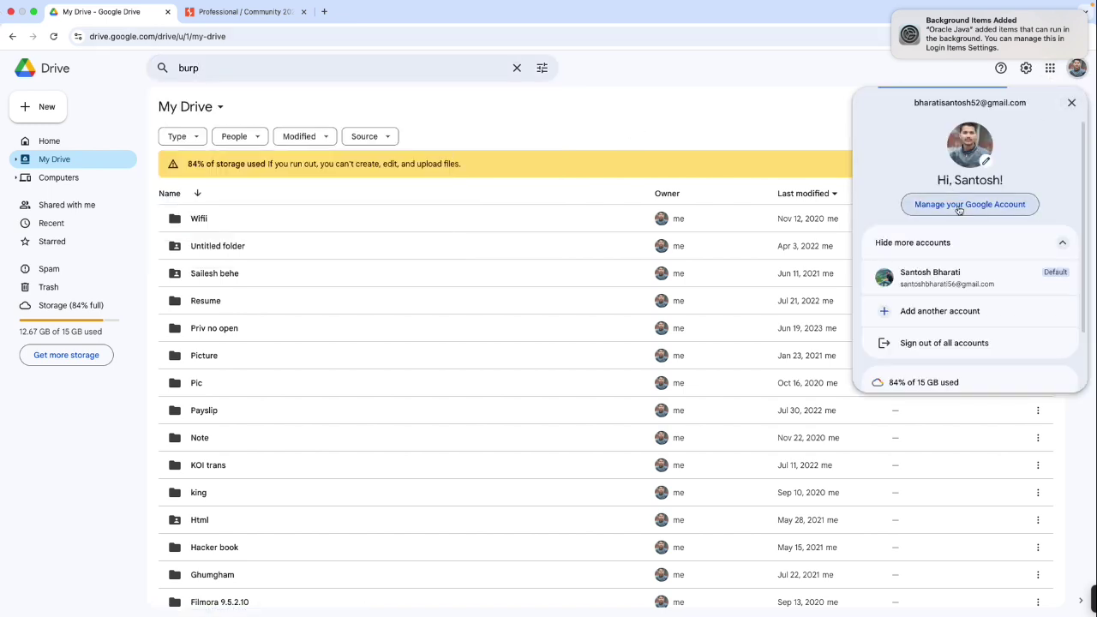
click(928, 275)
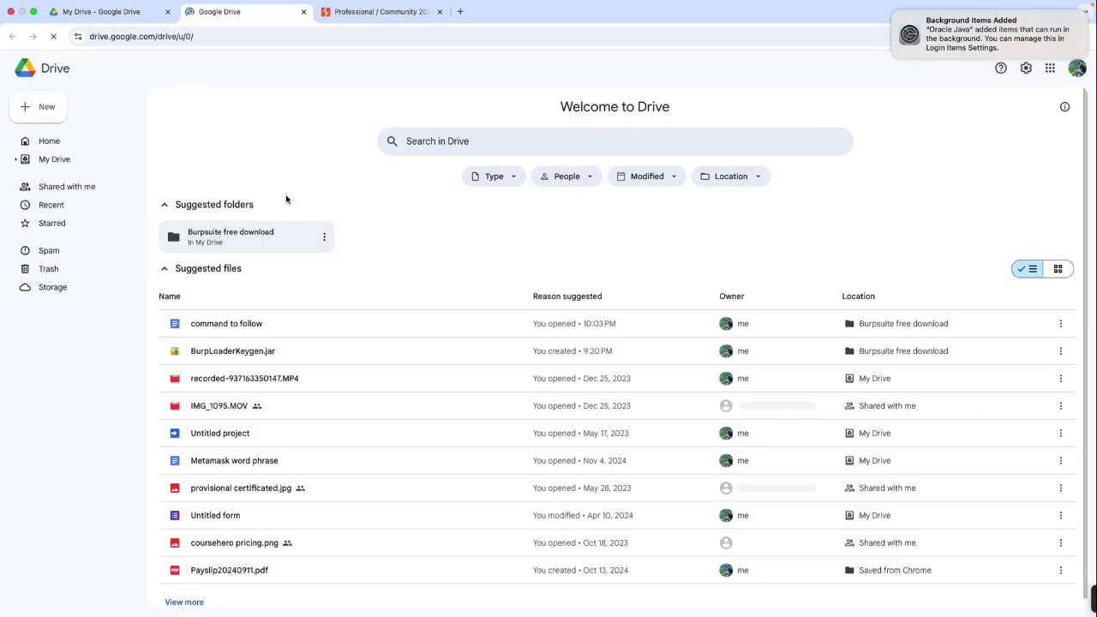
click(226, 238)
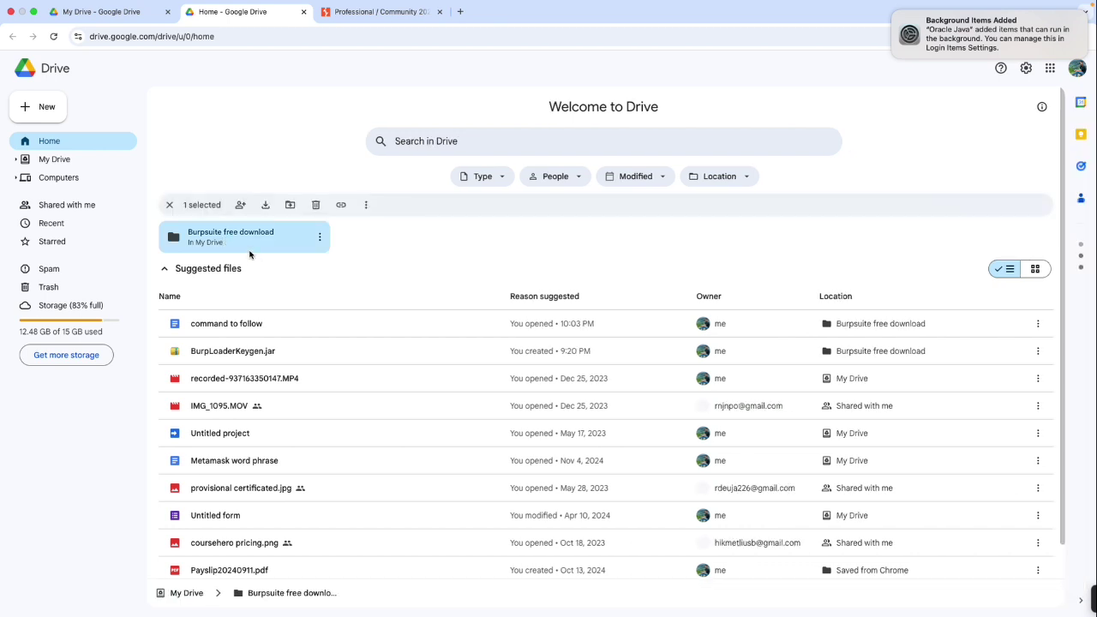
double_click(254, 244)
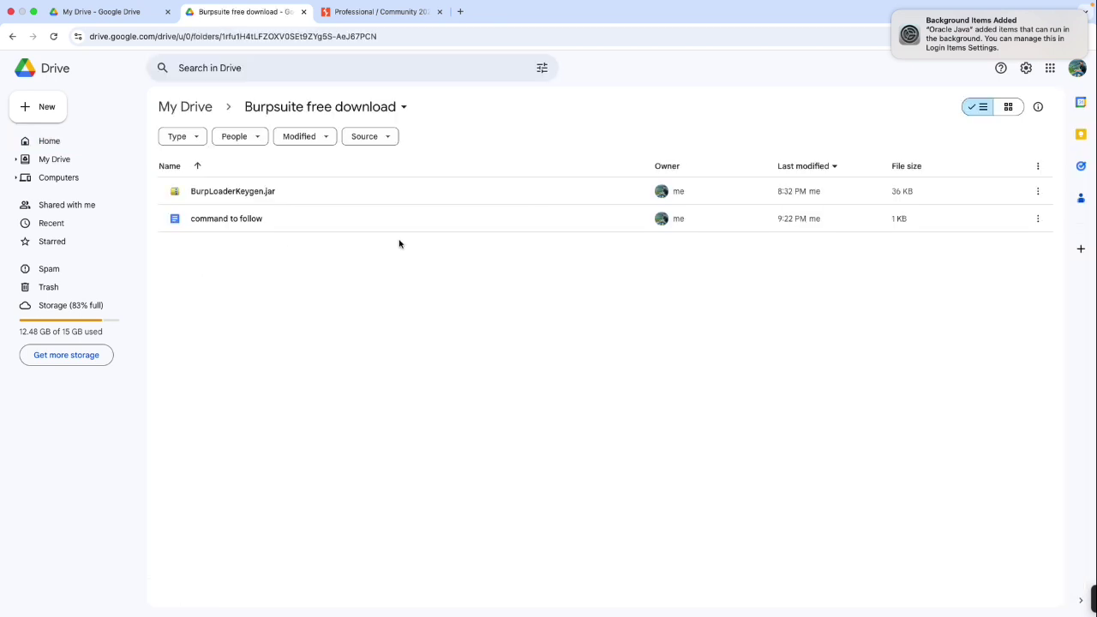
Step: Download BurpLoaderKeygen.jar from the Drive folder and return to the Finder window
right_click(250, 191)
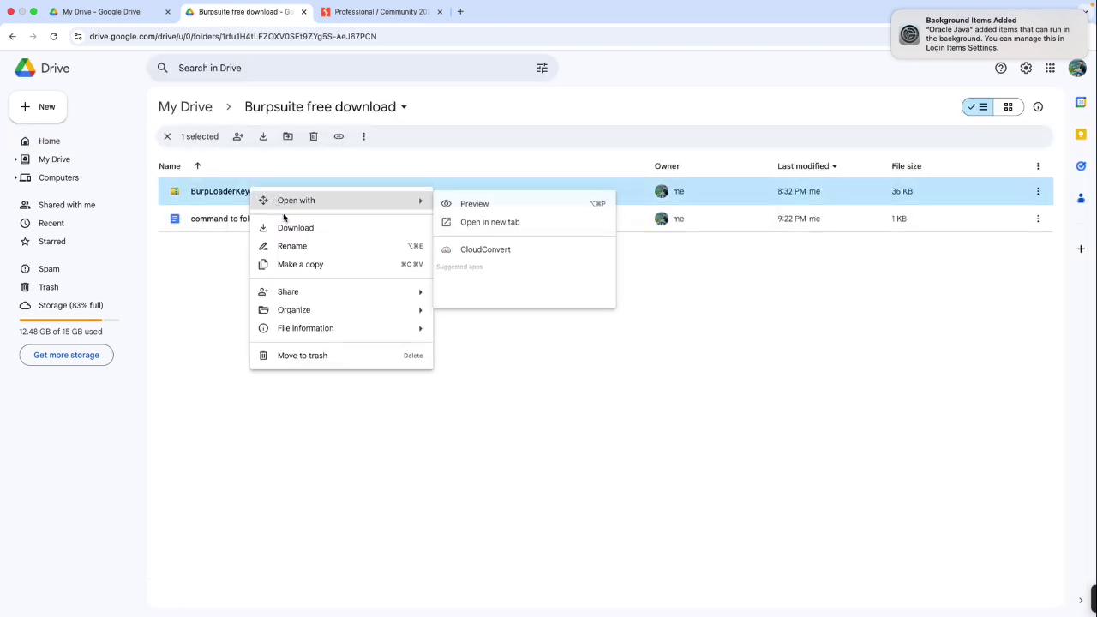
click(287, 229)
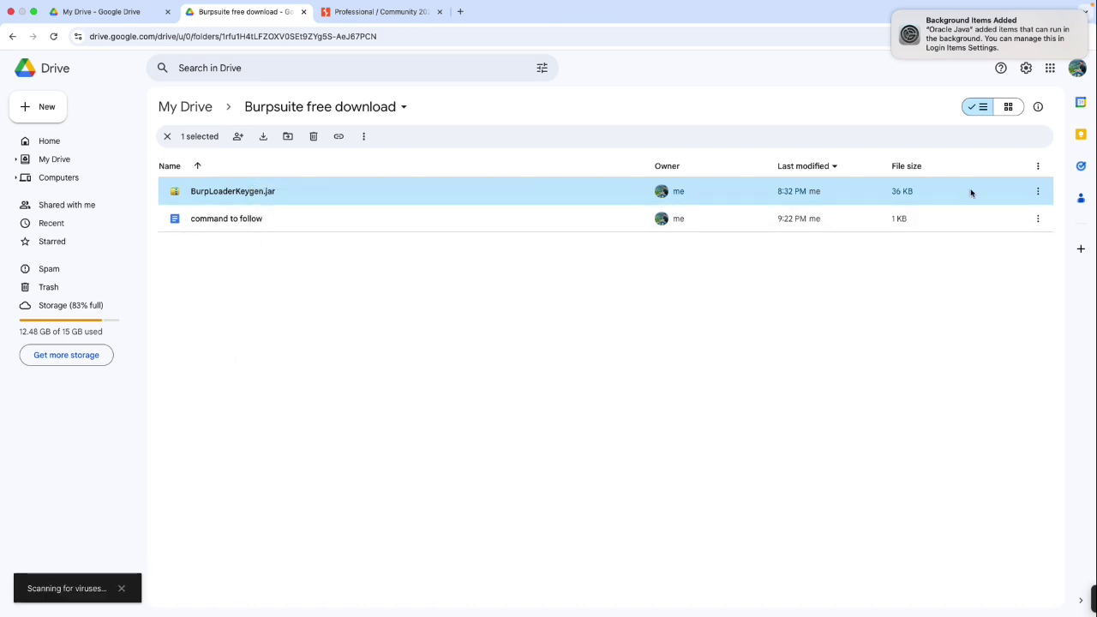
click(892, 12)
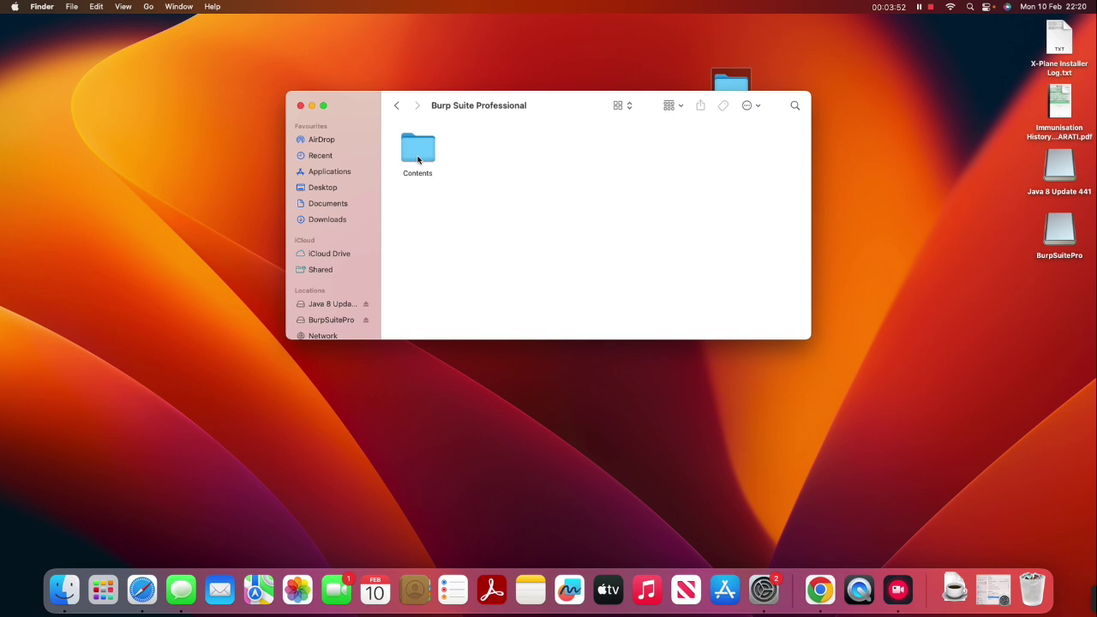
Step: View the files in the Burp Suite Professional package's Contents folder and return to Applications
double_click(420, 158)
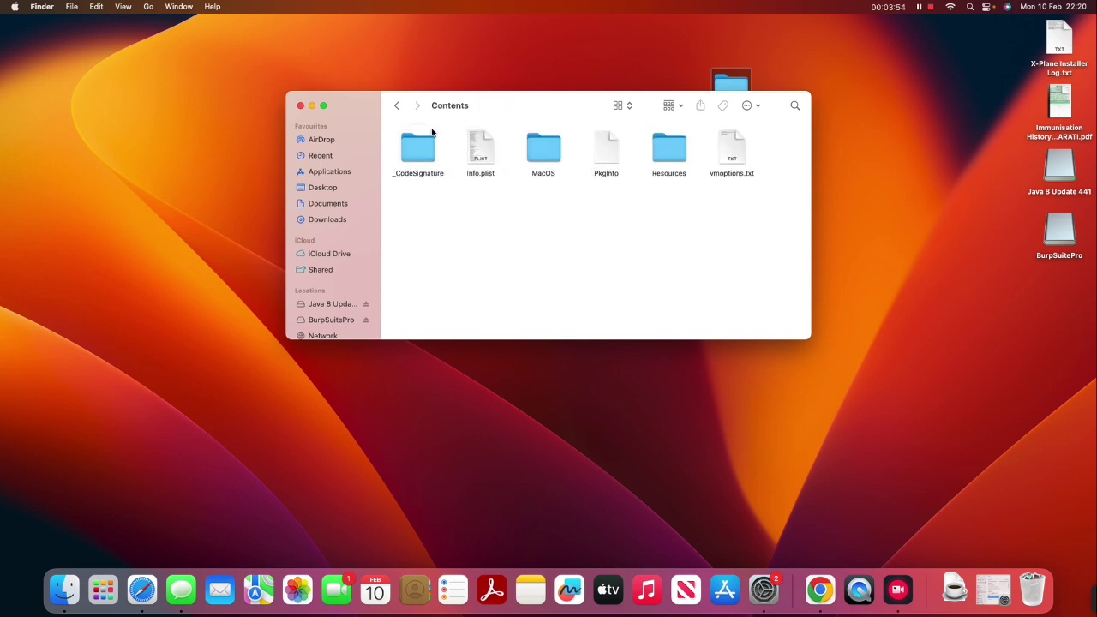
click(396, 106)
click(396, 105)
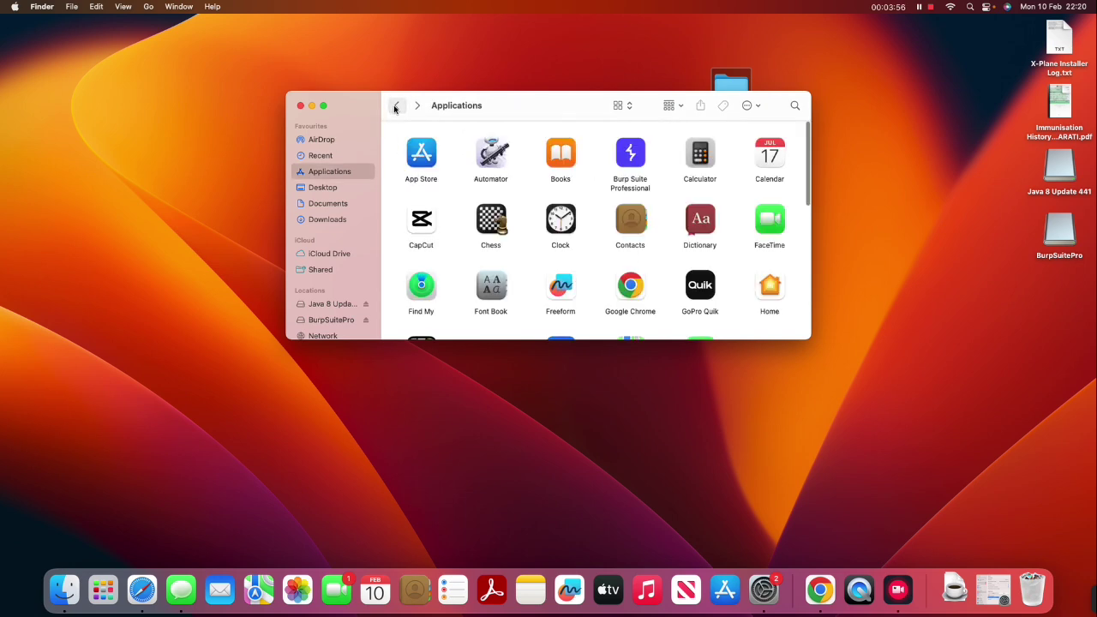
Step: Show the Burp Suite Professional package contents and open the app folder inside Contents/Resources
right_click(638, 163)
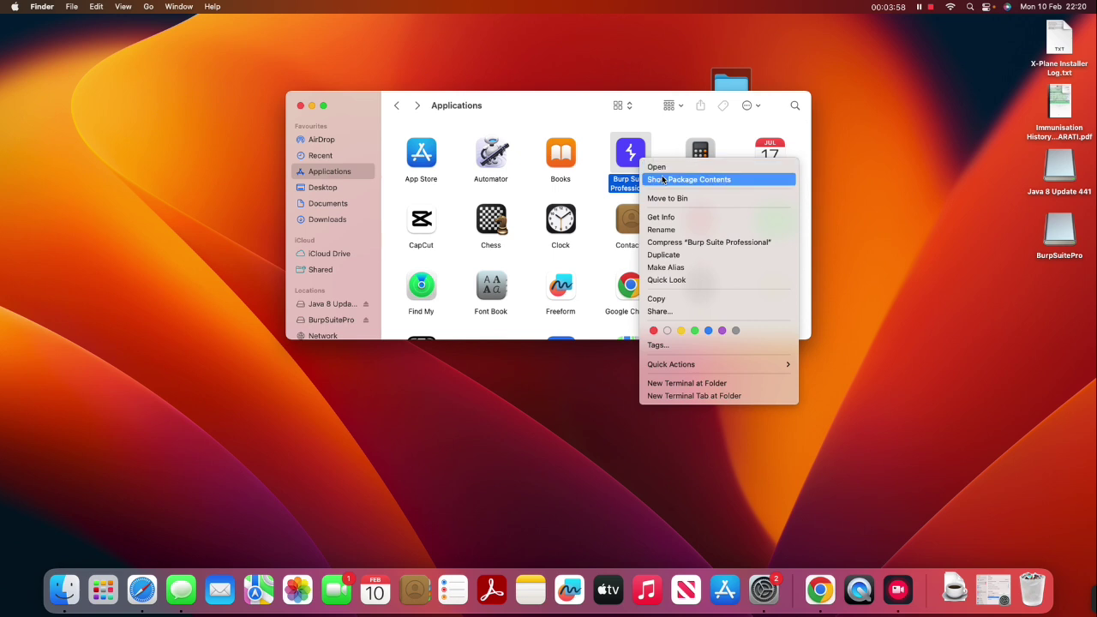
click(665, 176)
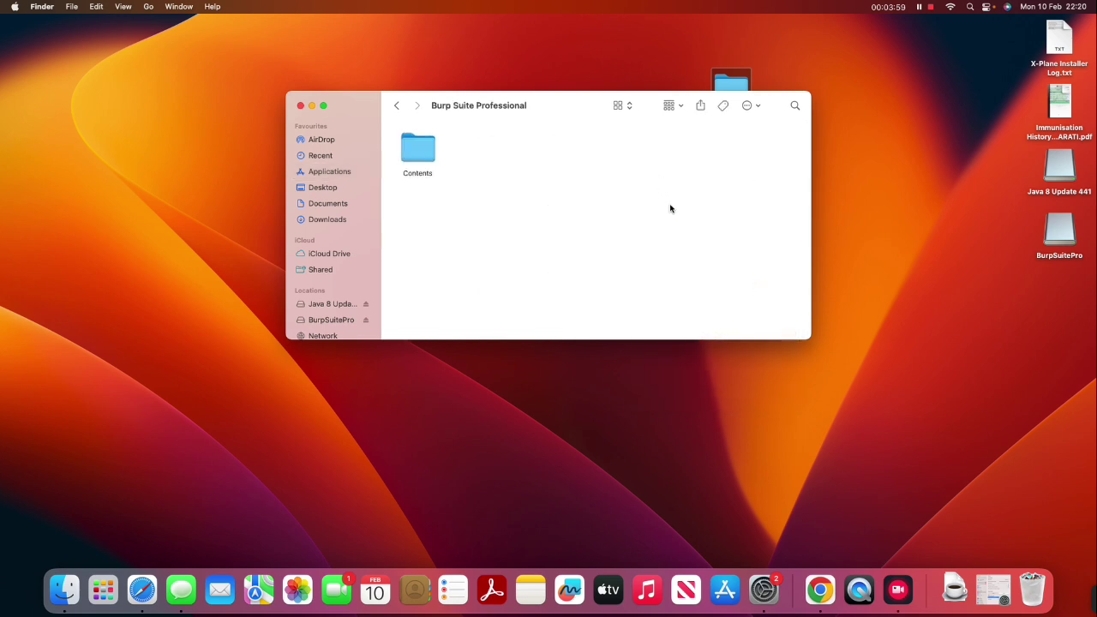
click(421, 165)
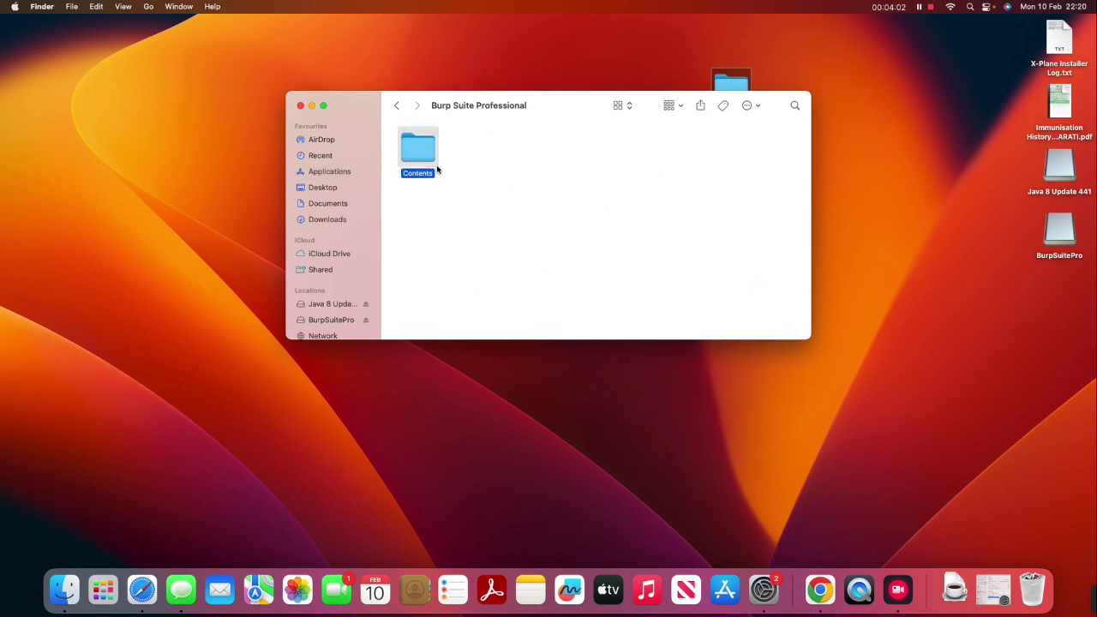
double_click(422, 156)
click(669, 159)
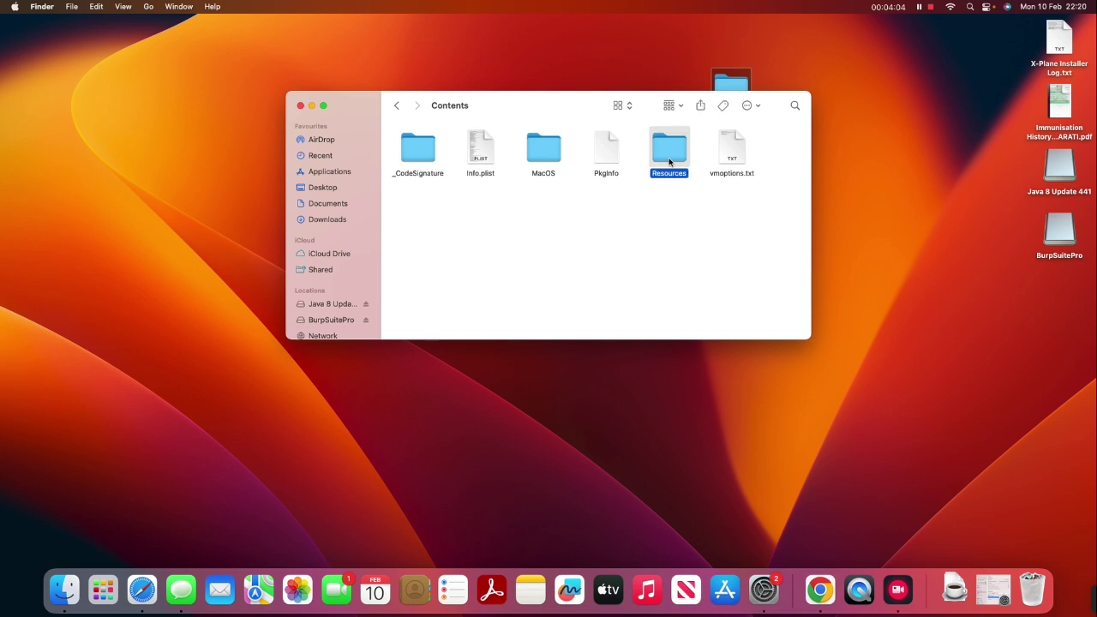
double_click(669, 160)
double_click(417, 150)
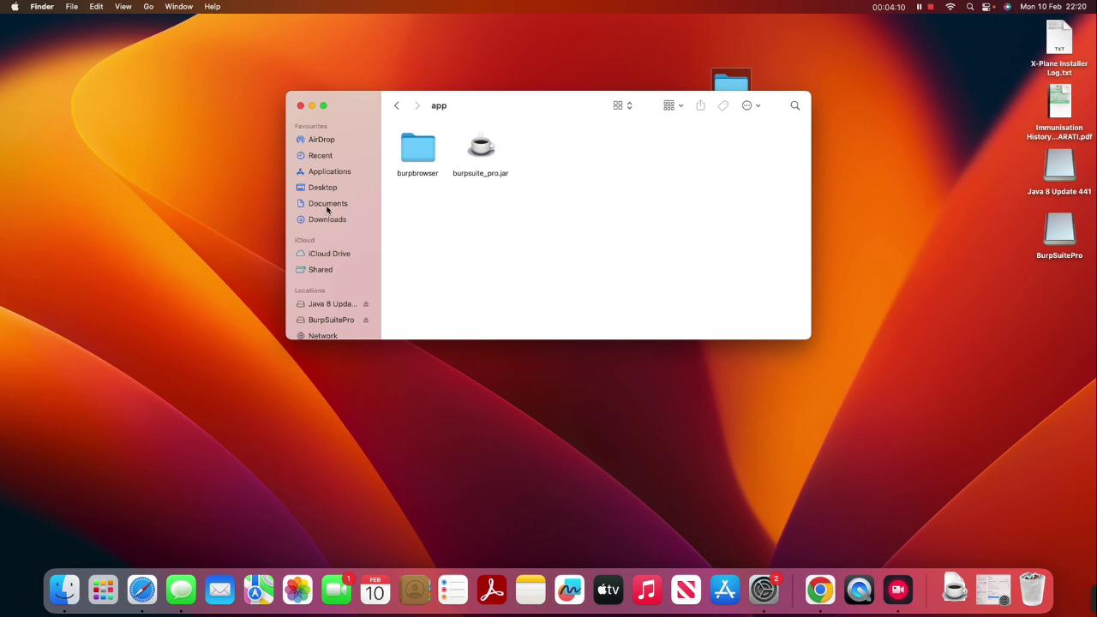
Step: Open a second Finder window from the ssd desktop folder and copy BurpLoaderKeygen.jar from Downloads
click(730, 87)
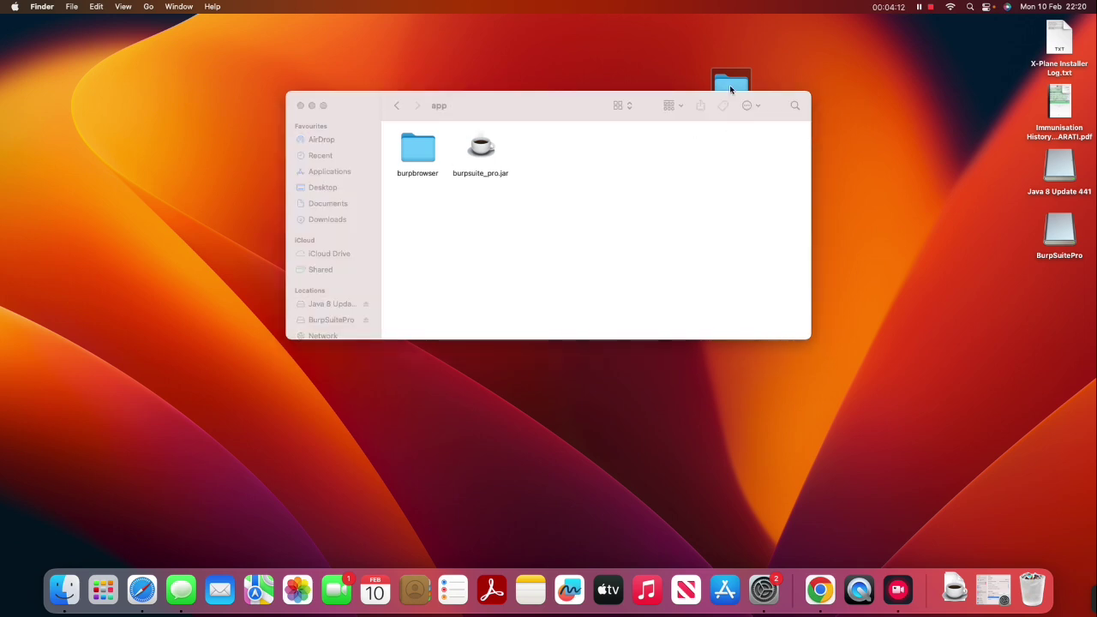
double_click(730, 88)
click(346, 220)
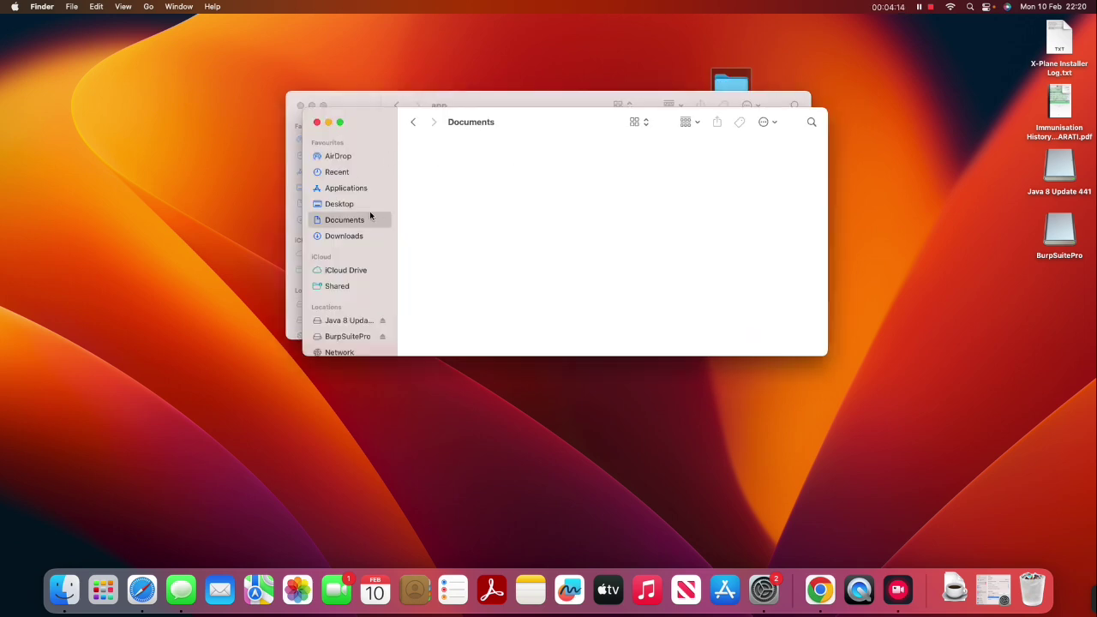
click(347, 237)
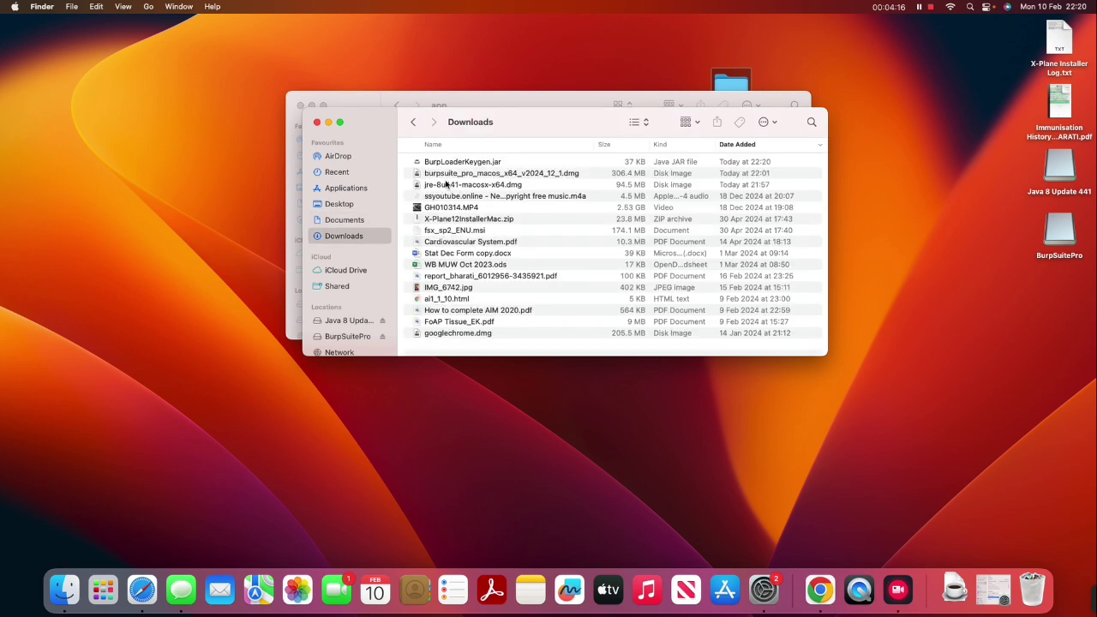
click(477, 164)
right_click(479, 164)
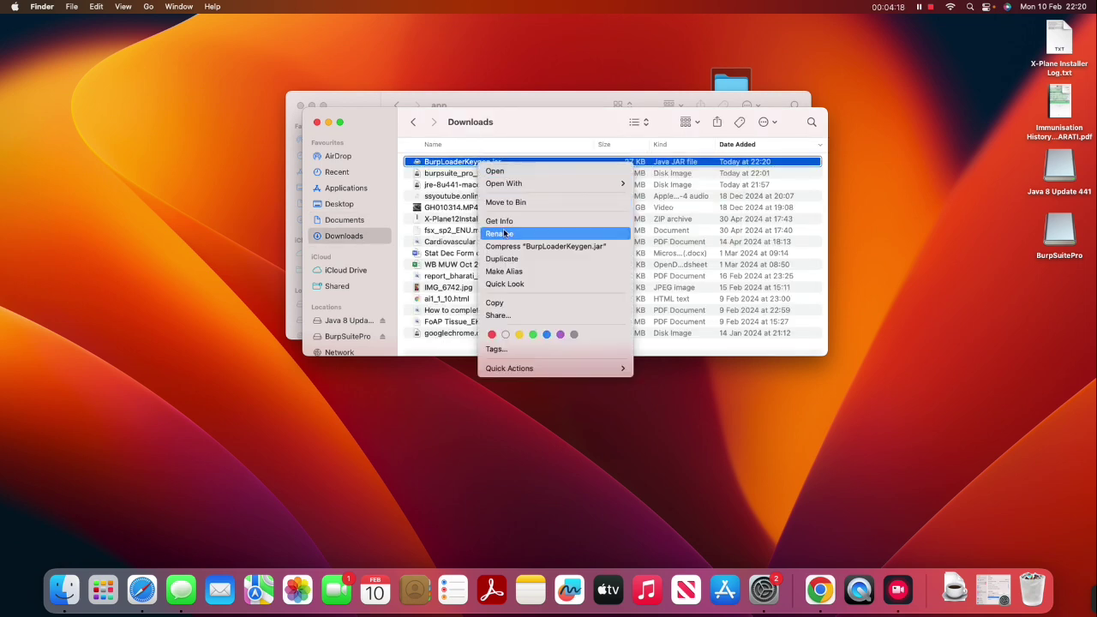
click(531, 300)
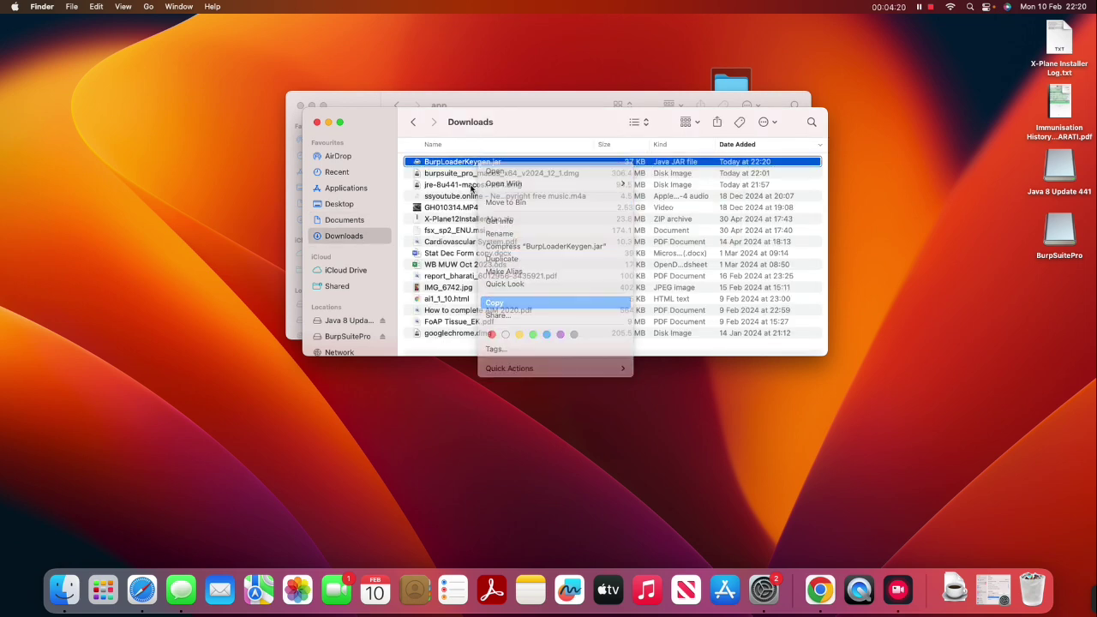
Step: Close the Downloads window, paste BurpLoaderKeygen.jar into the package's app folder and close that window
click(316, 123)
right_click(539, 165)
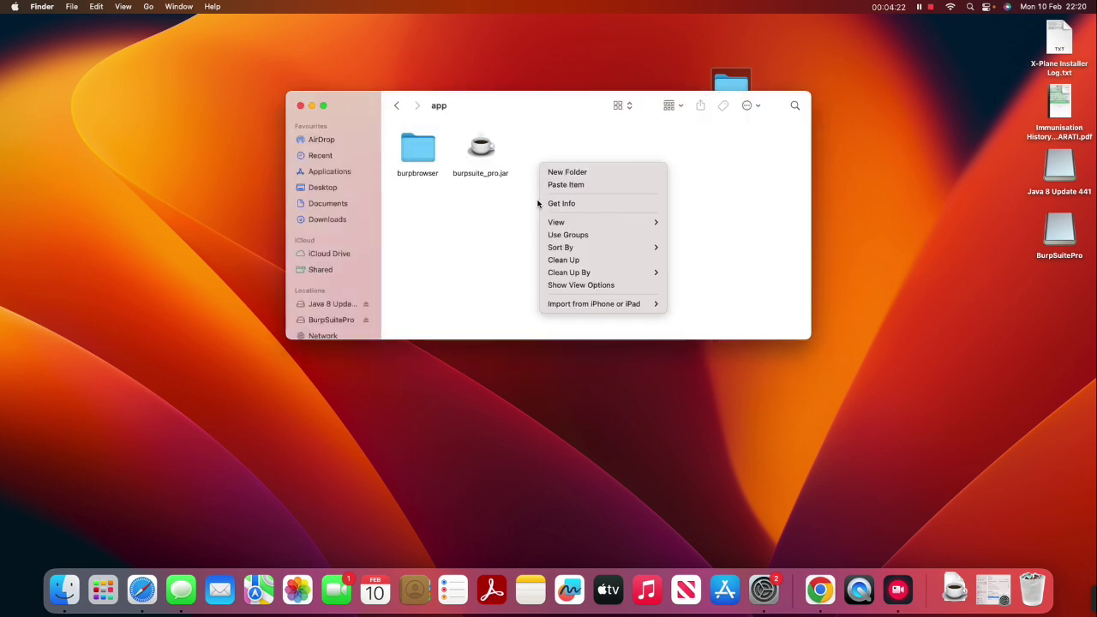
click(564, 185)
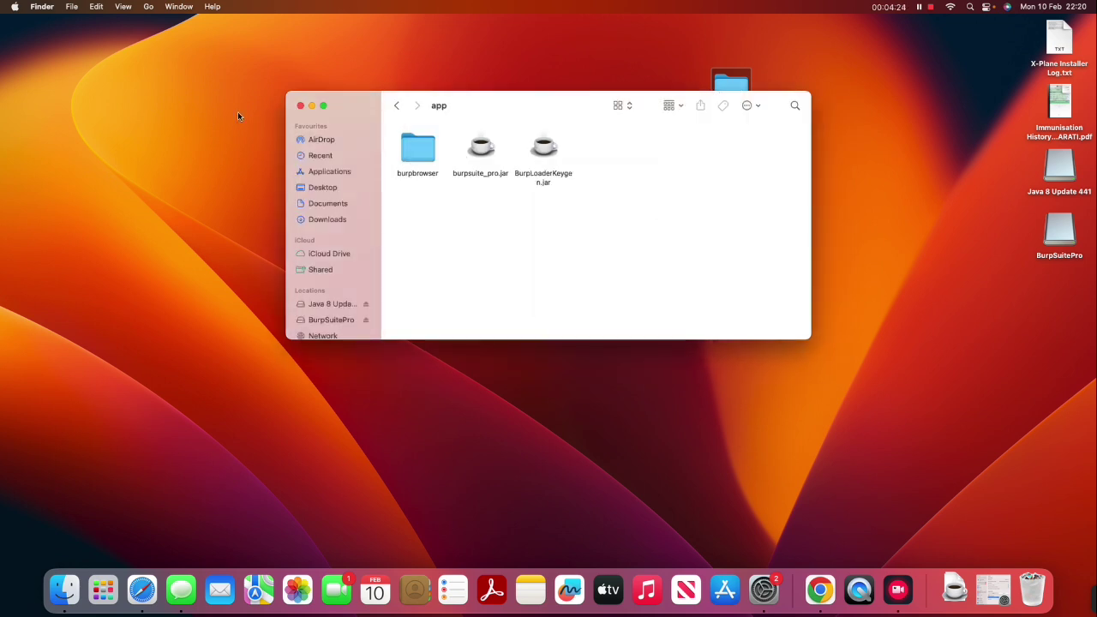
click(300, 108)
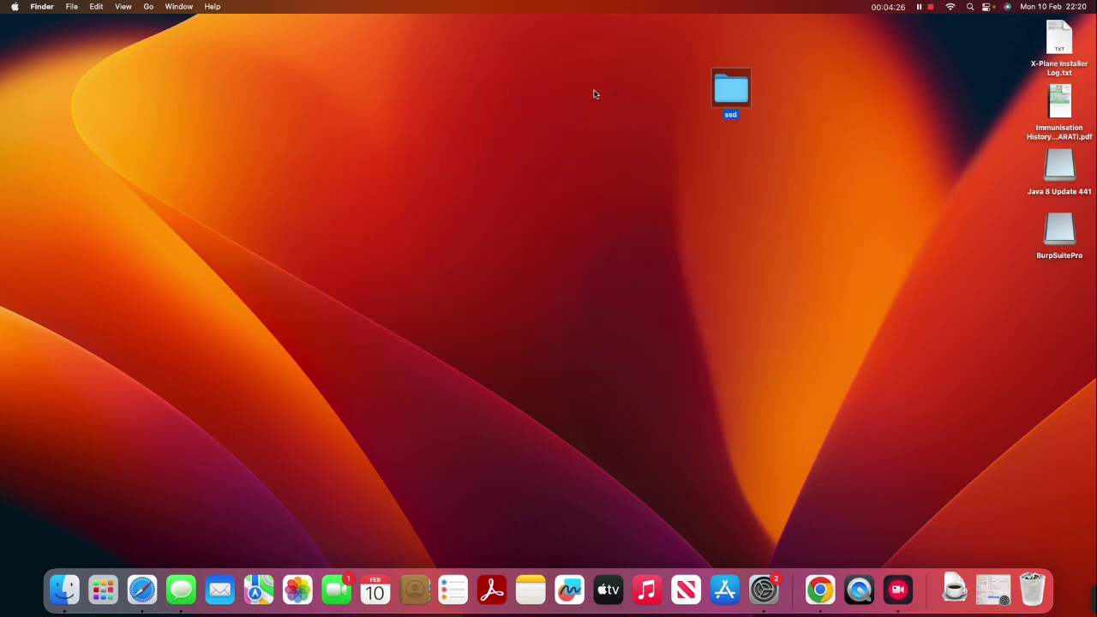
Step: Search Spotlight for "terminal" and launch Terminal
right_click(347, 118)
click(947, 55)
click(984, 7)
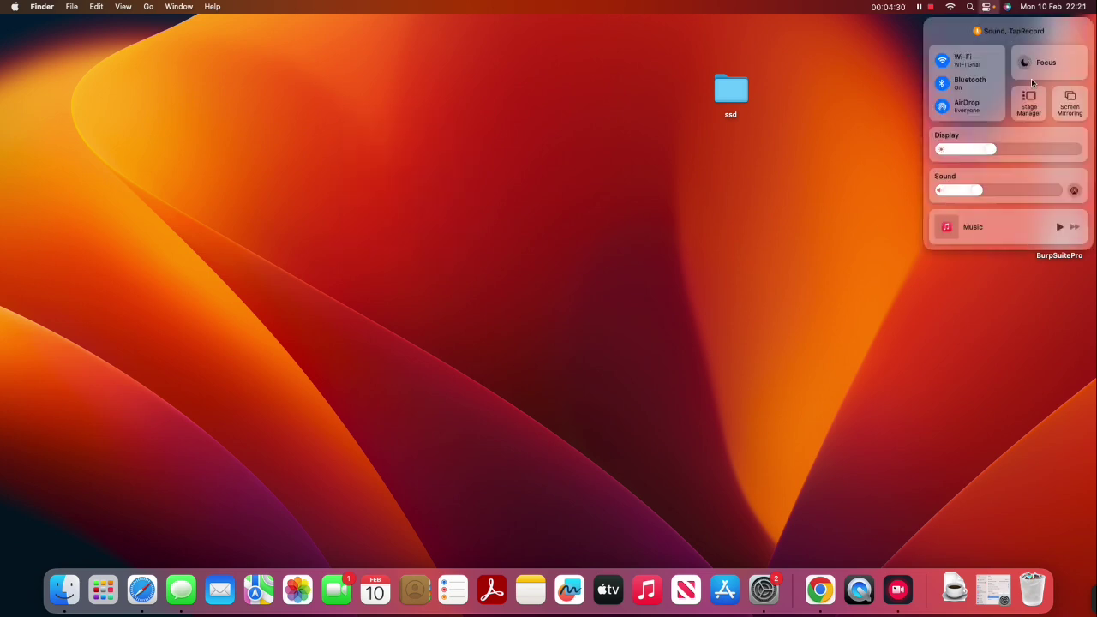
click(969, 7)
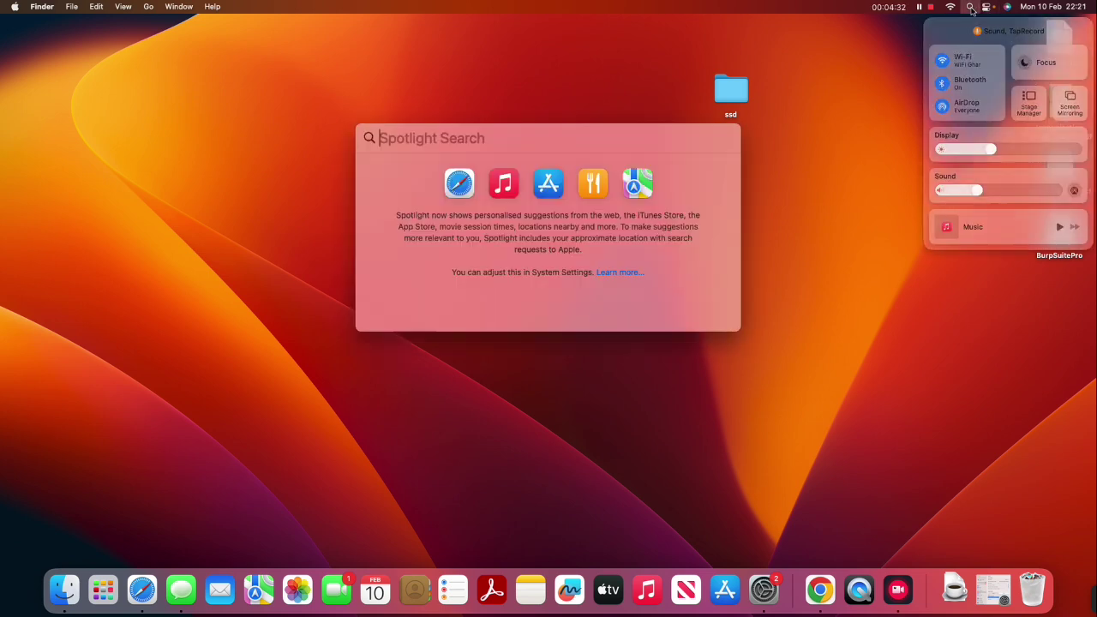
text(terminal)
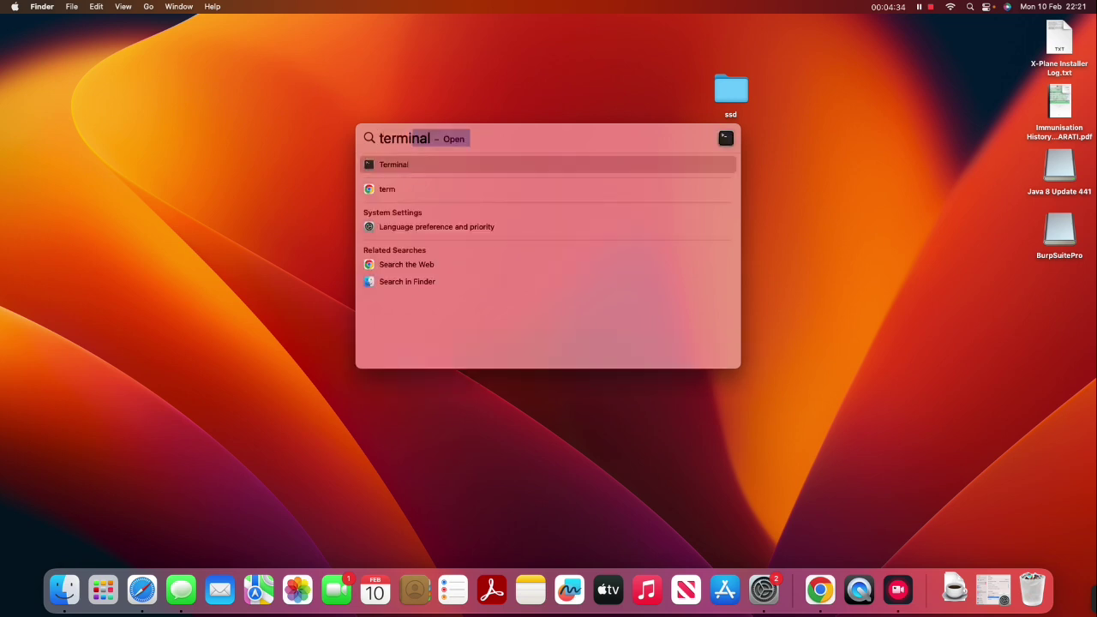
key(Return)
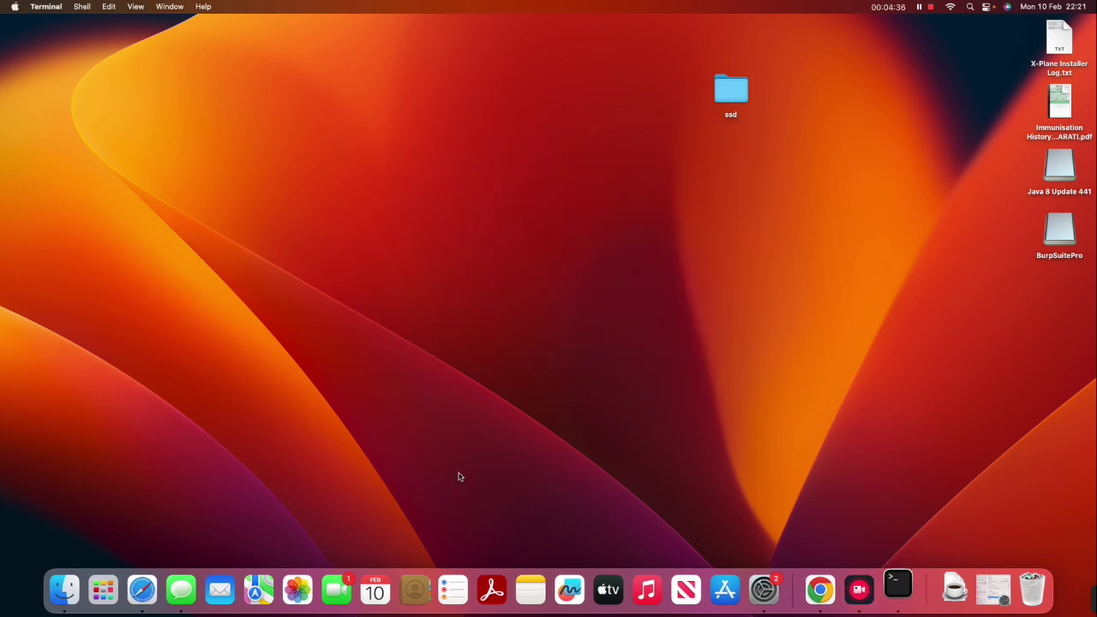
Step: Copy the cd command from Drive's "command to follow" document and run it in Terminal to enter "/Applications/Burp Suite Professional.app/Contents/Resources/app"
click(818, 608)
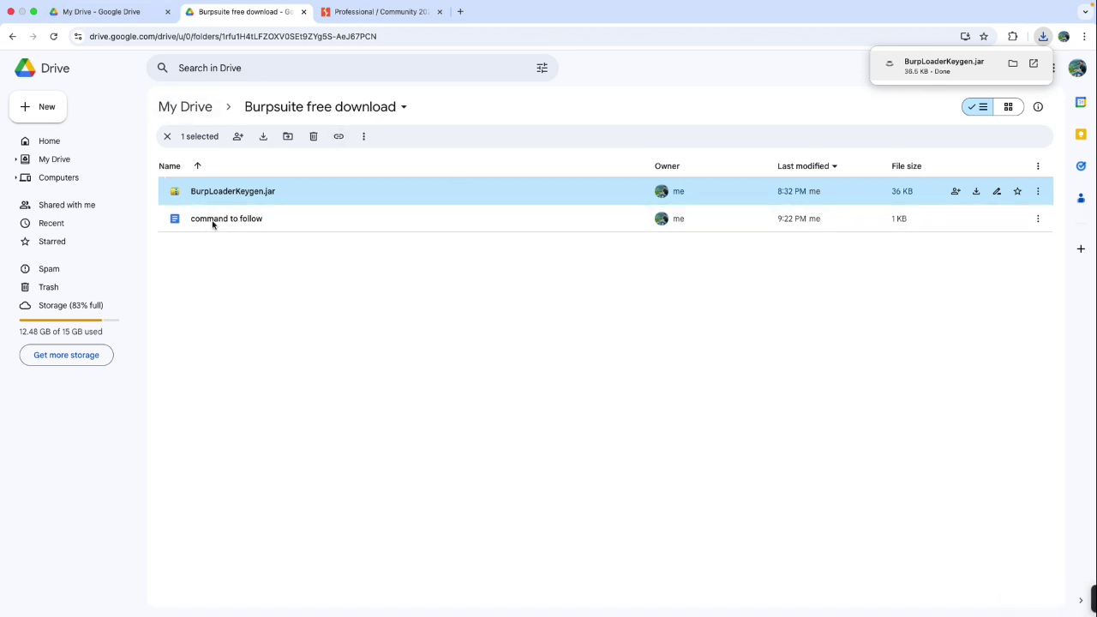
double_click(213, 219)
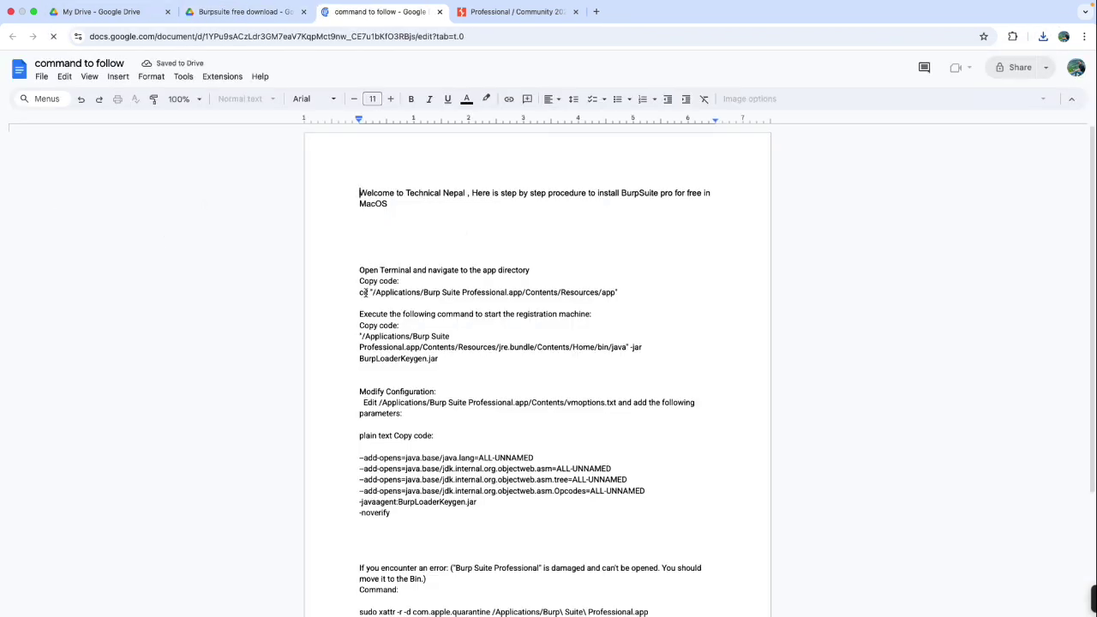
drag(359, 293, 623, 294)
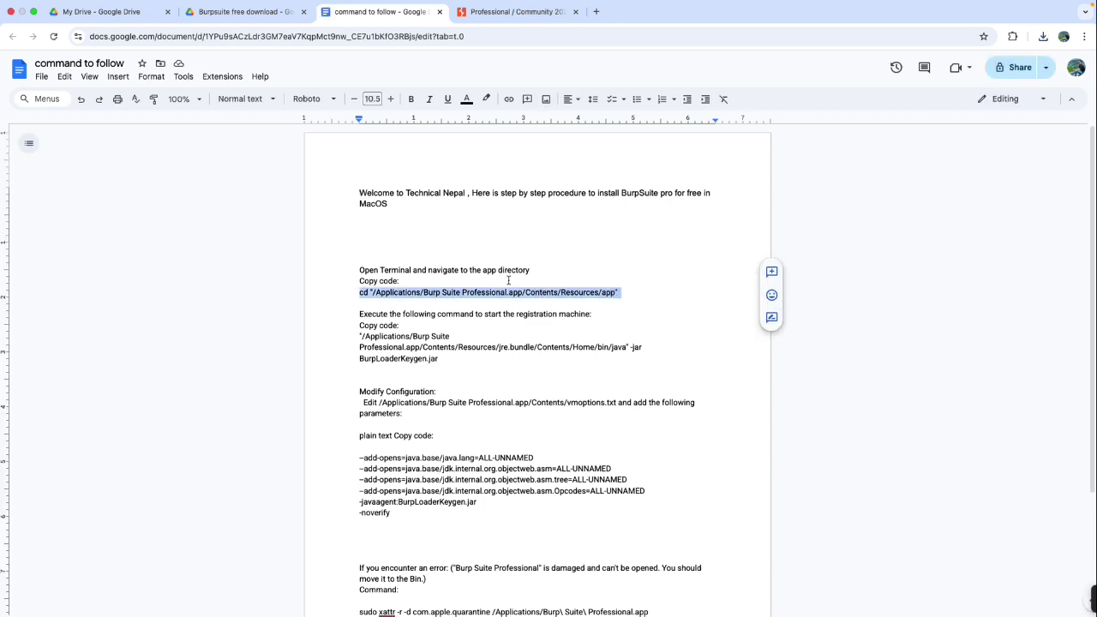
key(super+Tab)
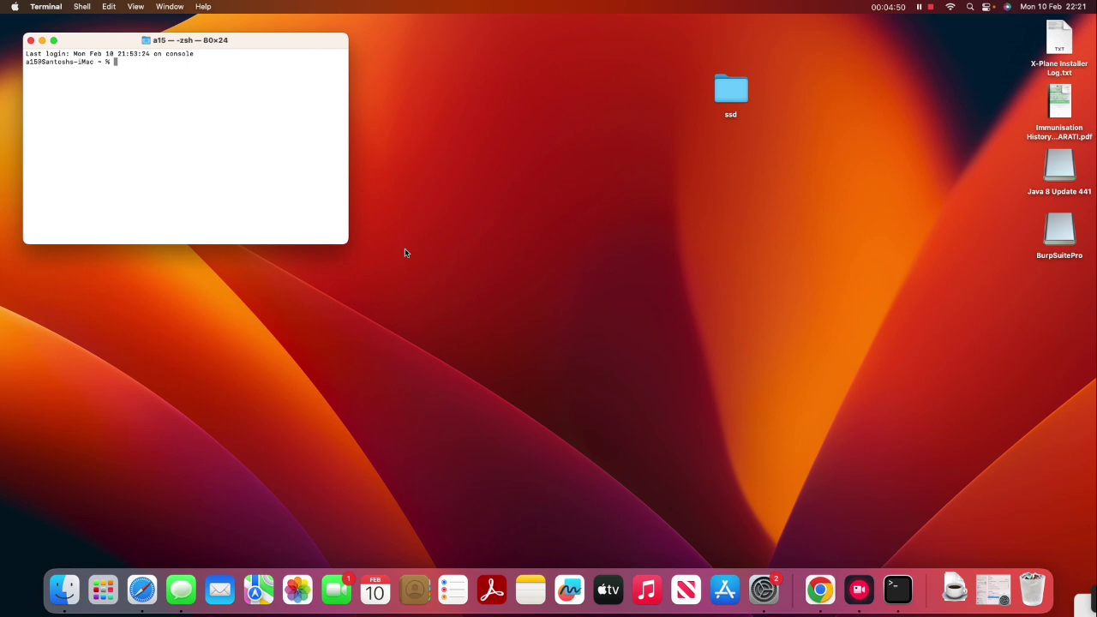
key(super+v)
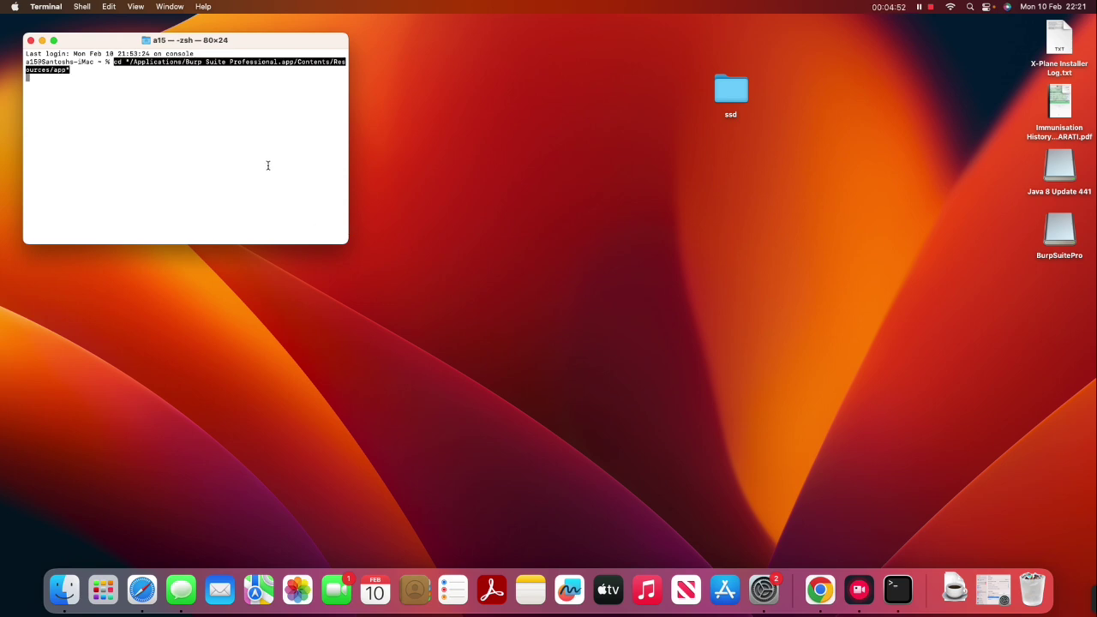
key(Return)
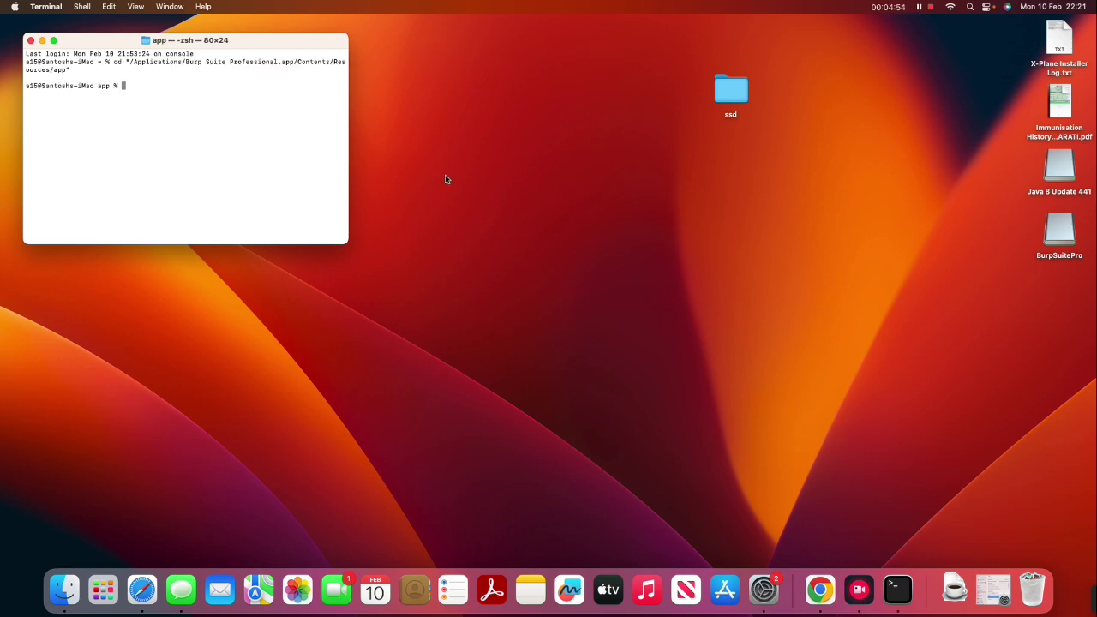
Step: Try to run the document's bundled Java command ending in -jar in Terminal and cancel the resulting alert
key(super+Tab)
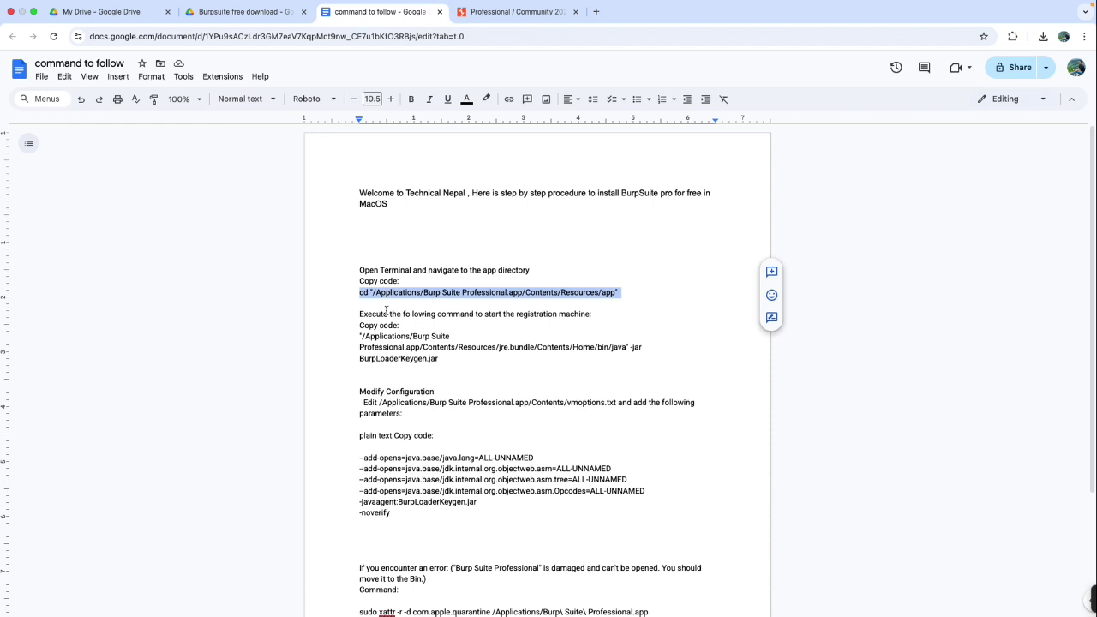
scroll(386, 310, down, 2)
drag(358, 259, 642, 270)
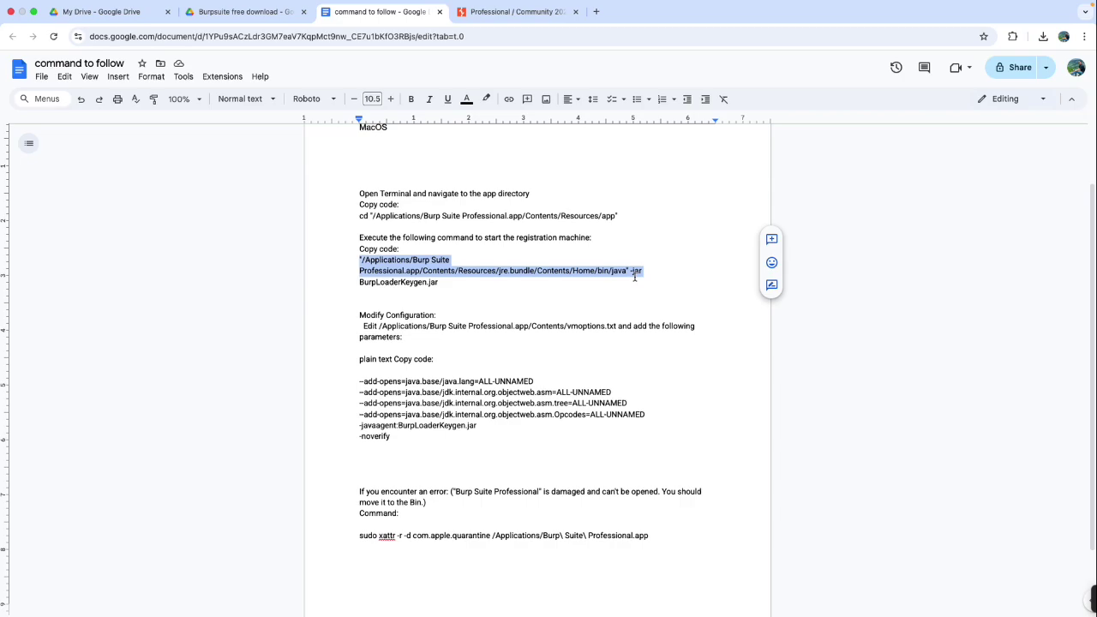
key(super+Tab)
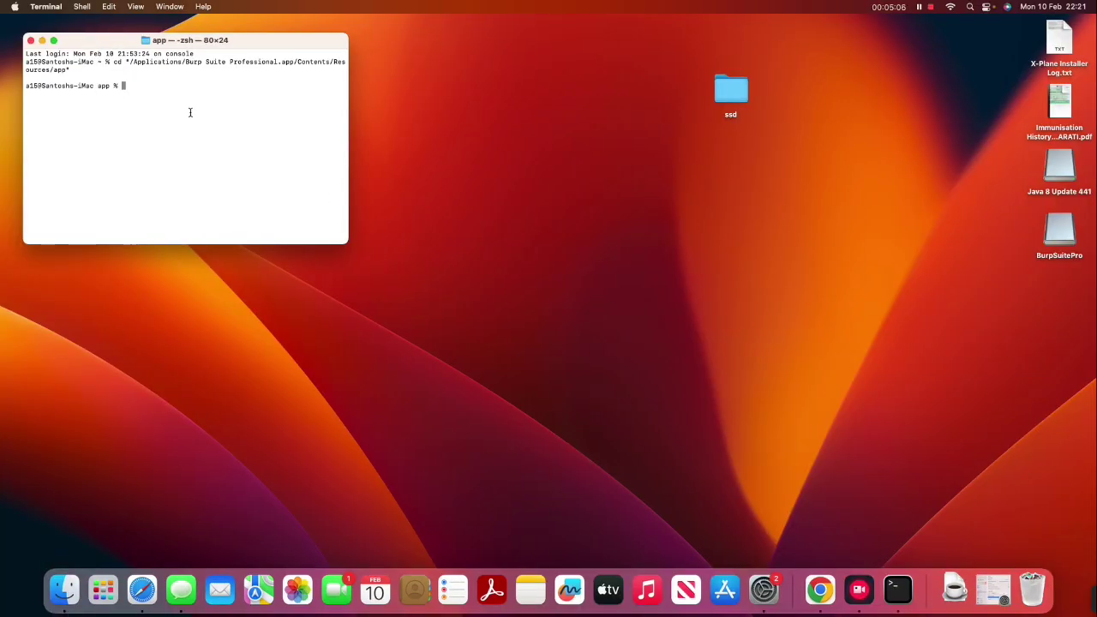
key(super+v)
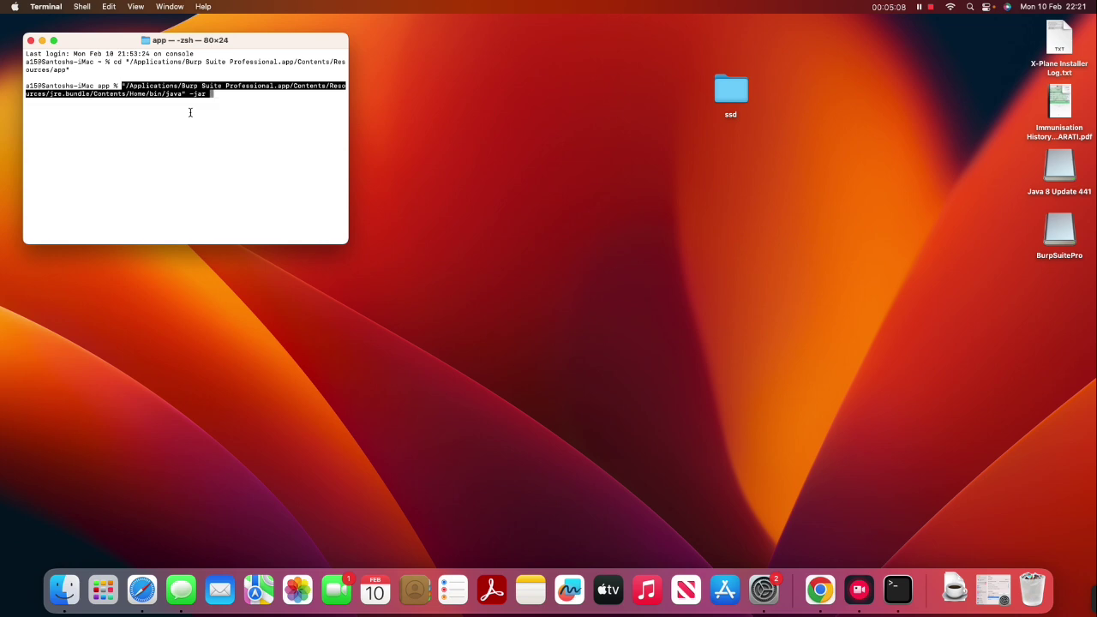
key(Return)
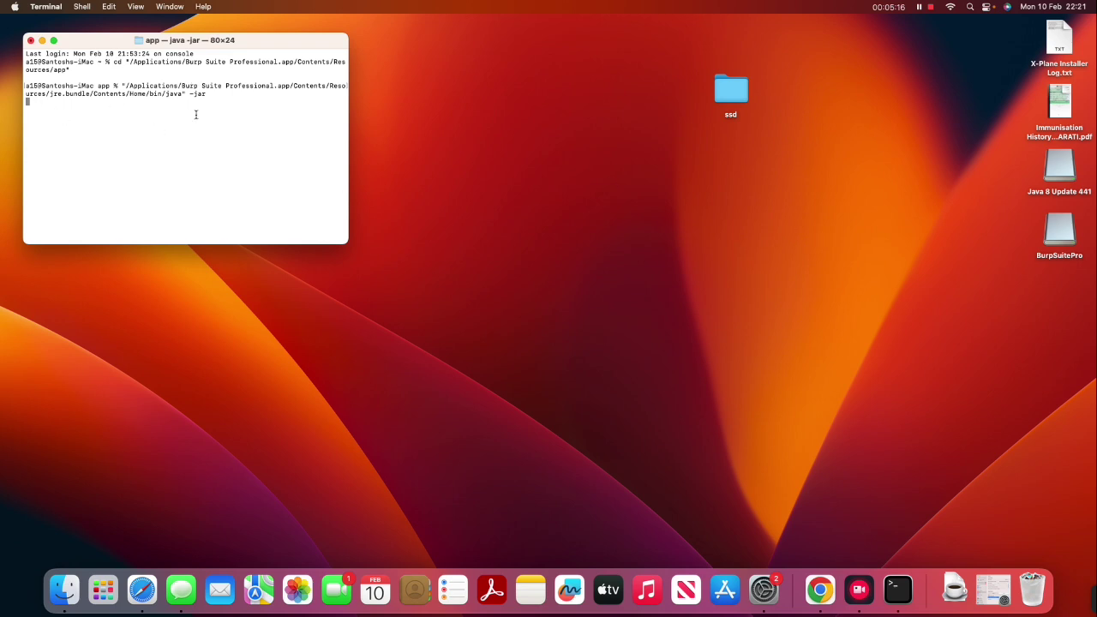
double_click(173, 93)
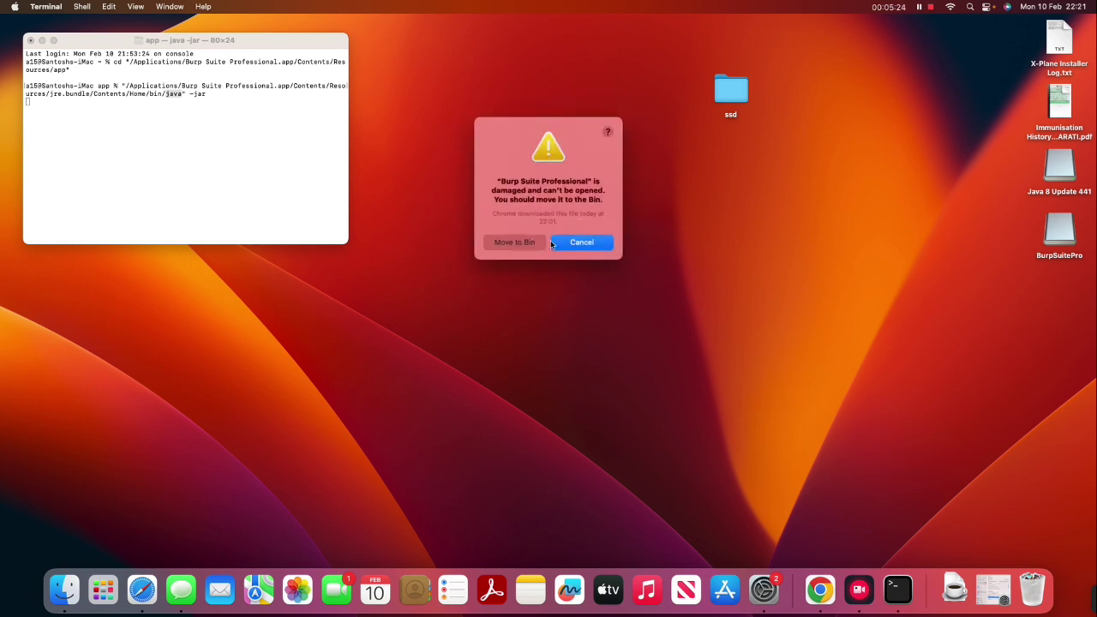
click(569, 243)
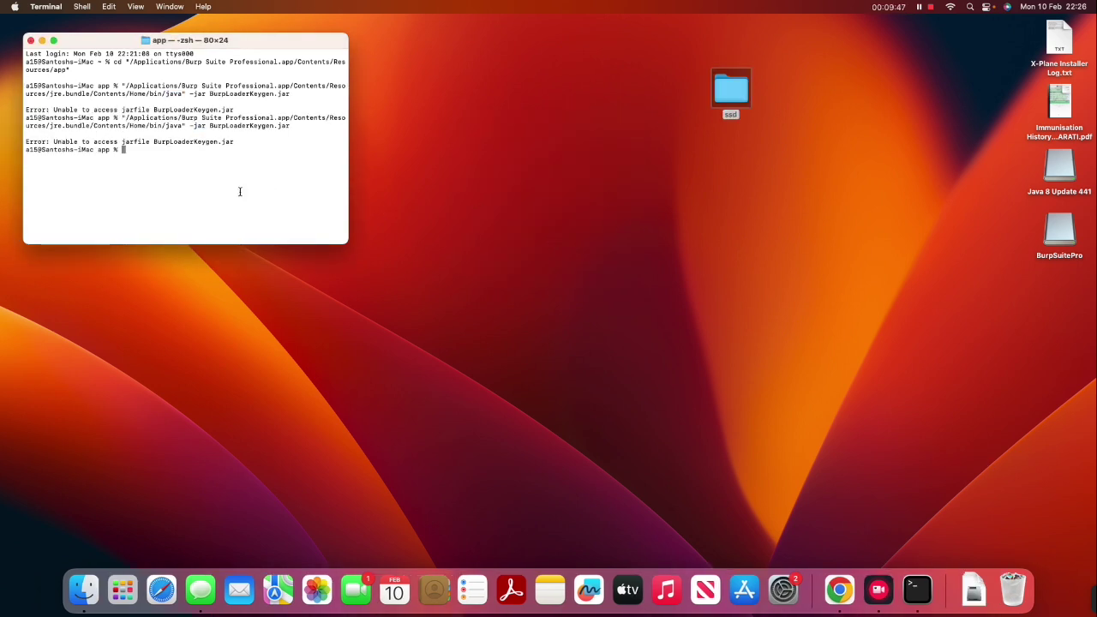
Step: Rerun the previous Terminal command that launches BurpLoaderKeygen.jar with Burp Suite's bundled Java
key(Up)
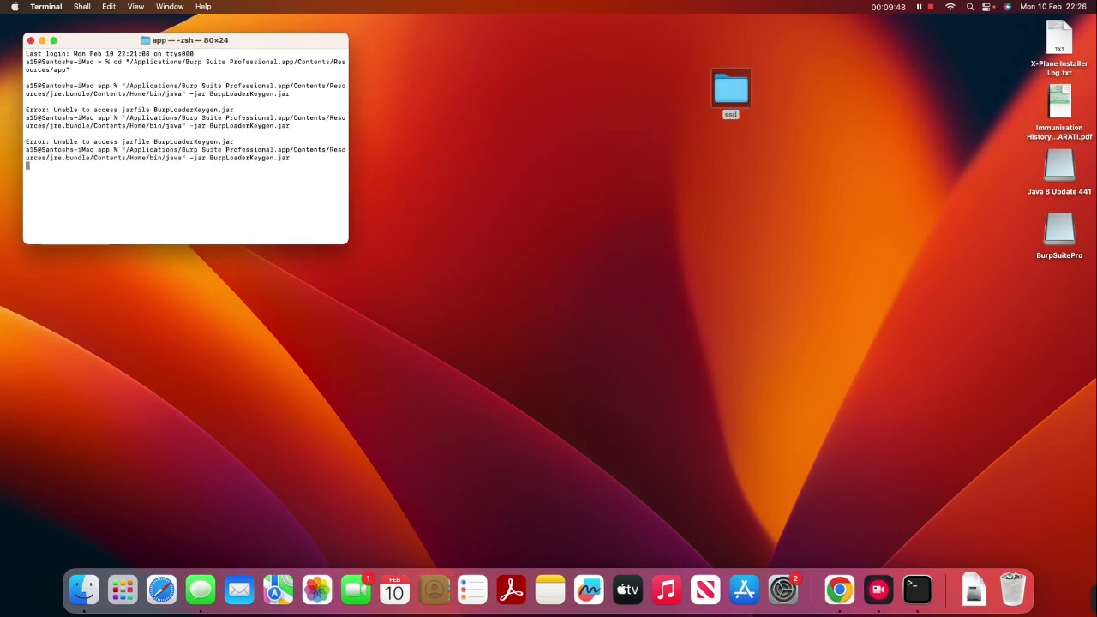
key(Return)
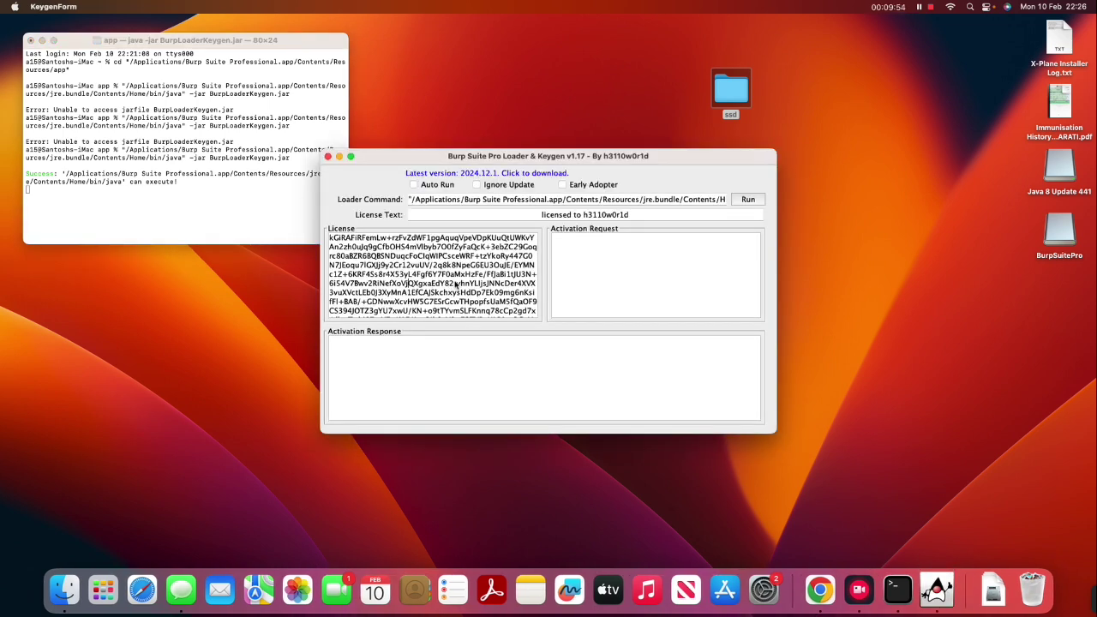
Step: Set the keygen's License Text to "licensed to Learner", launch Burp Suite through the loader and accept its licence agreement
click(632, 214)
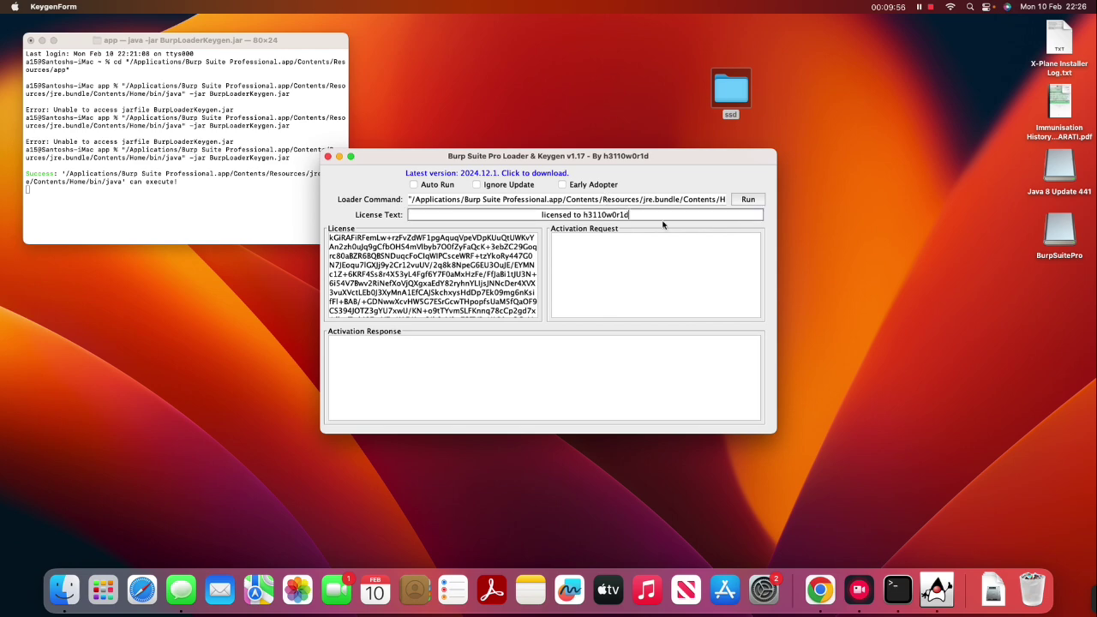
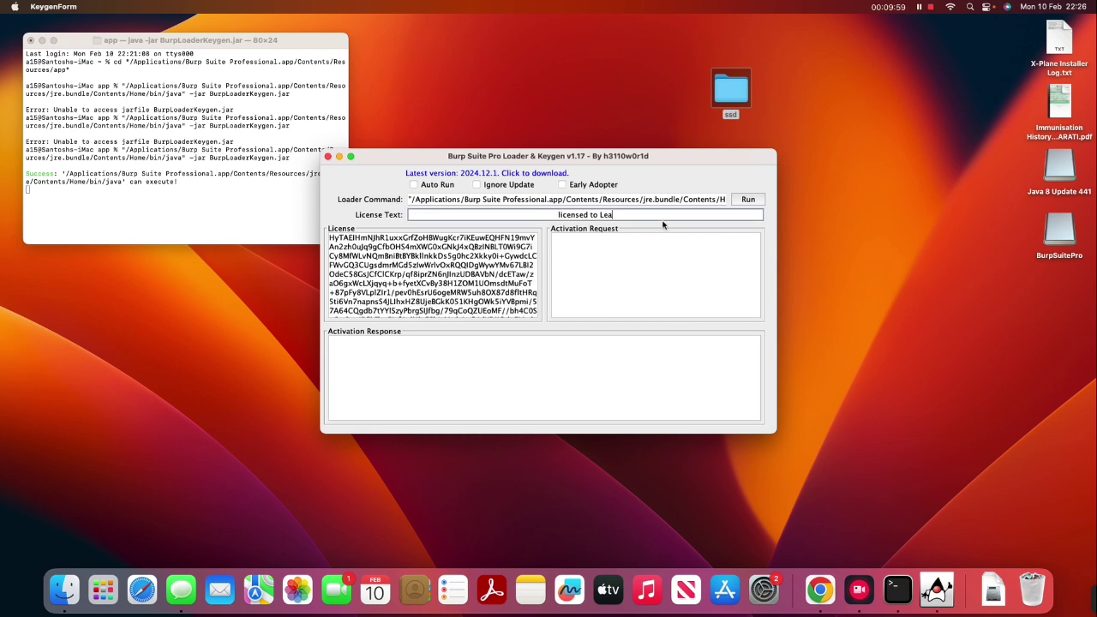
key(BackSpace)
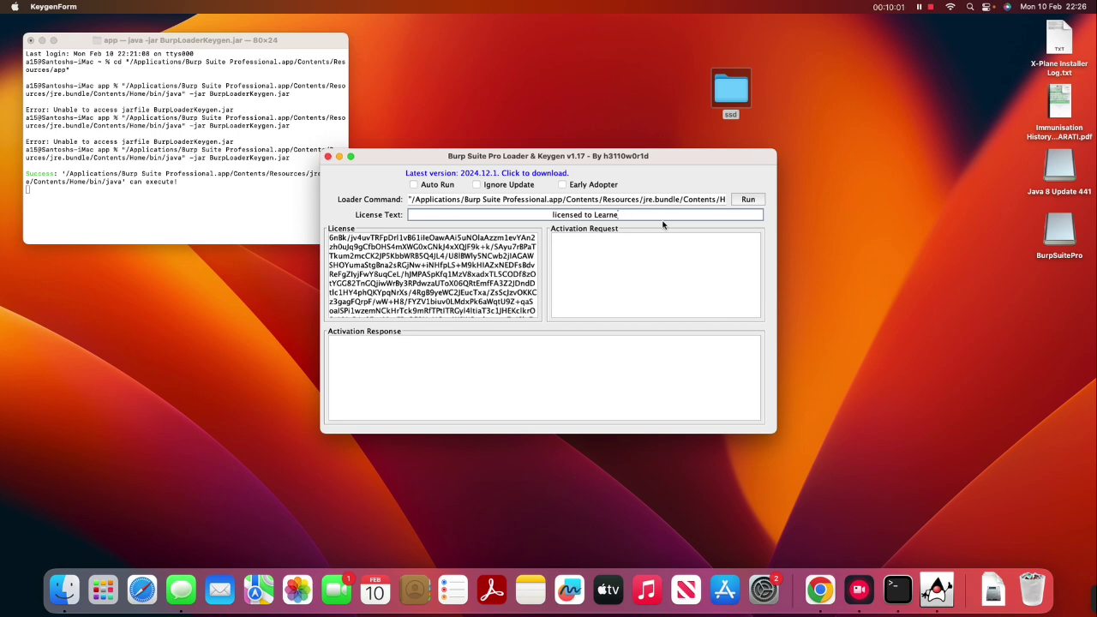
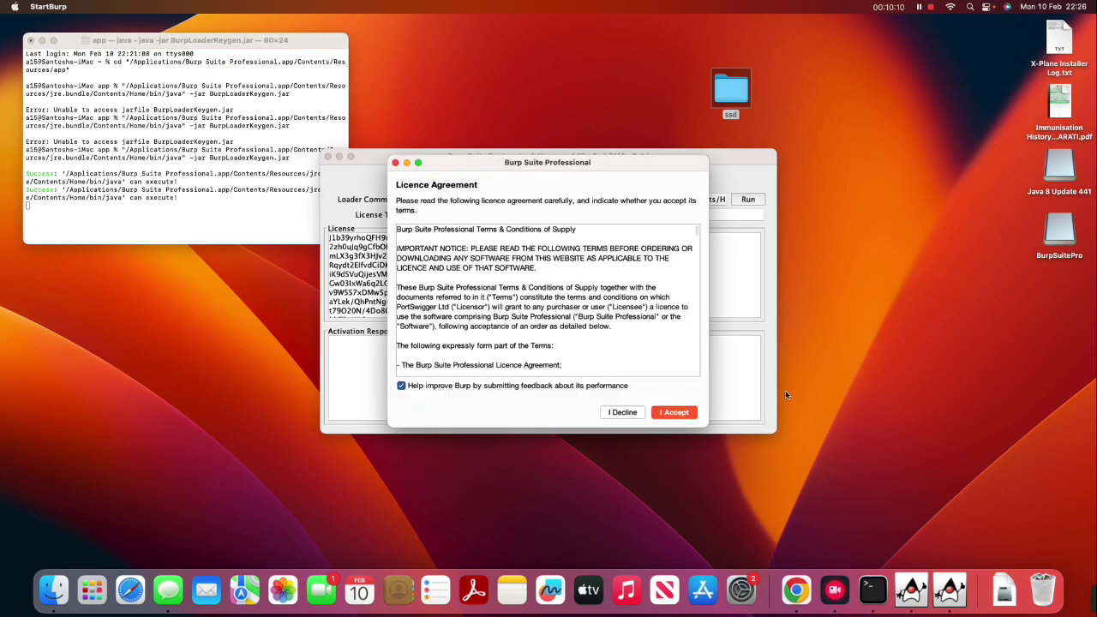
click(669, 412)
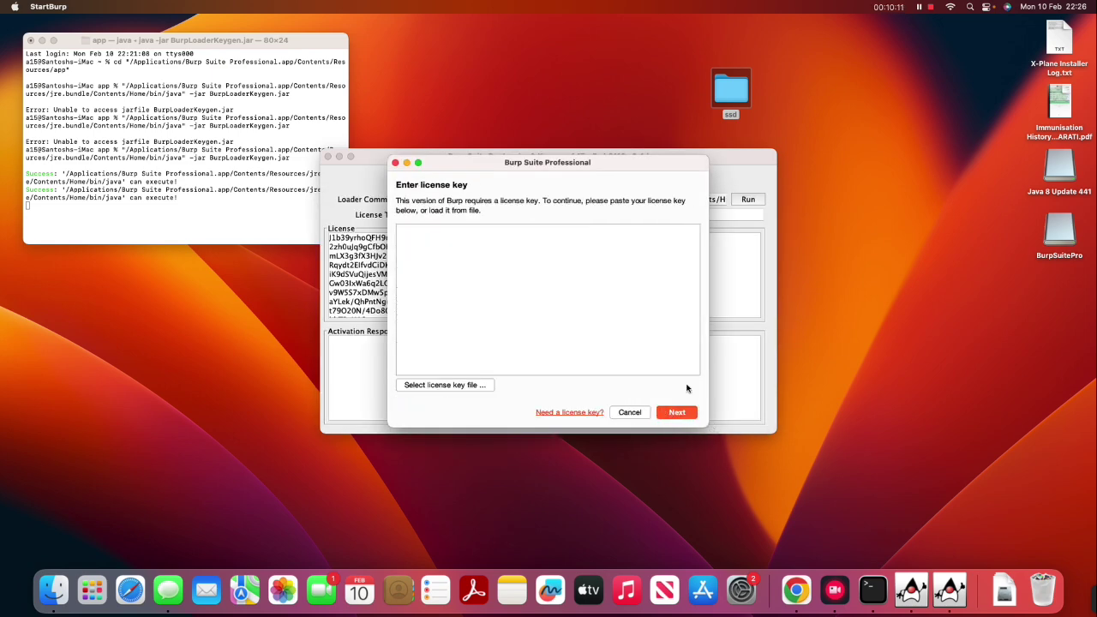
Step: Copy the license key from the keygen's License field into Burp Suite's Enter license key page and continue to activation
drag(545, 169, 741, 247)
click(442, 259)
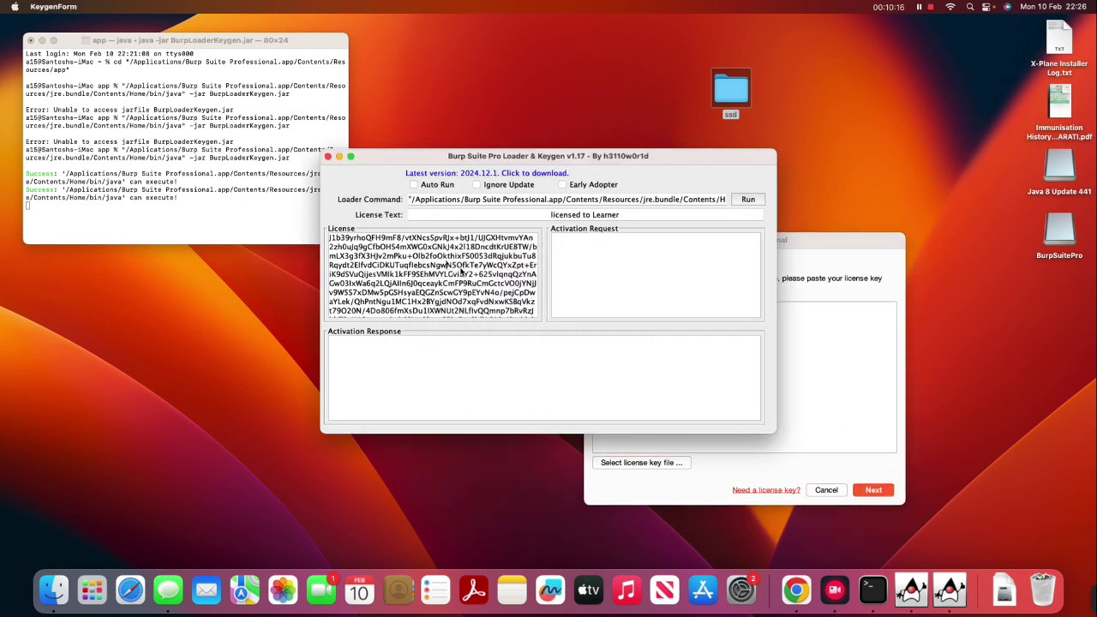
key(super+a)
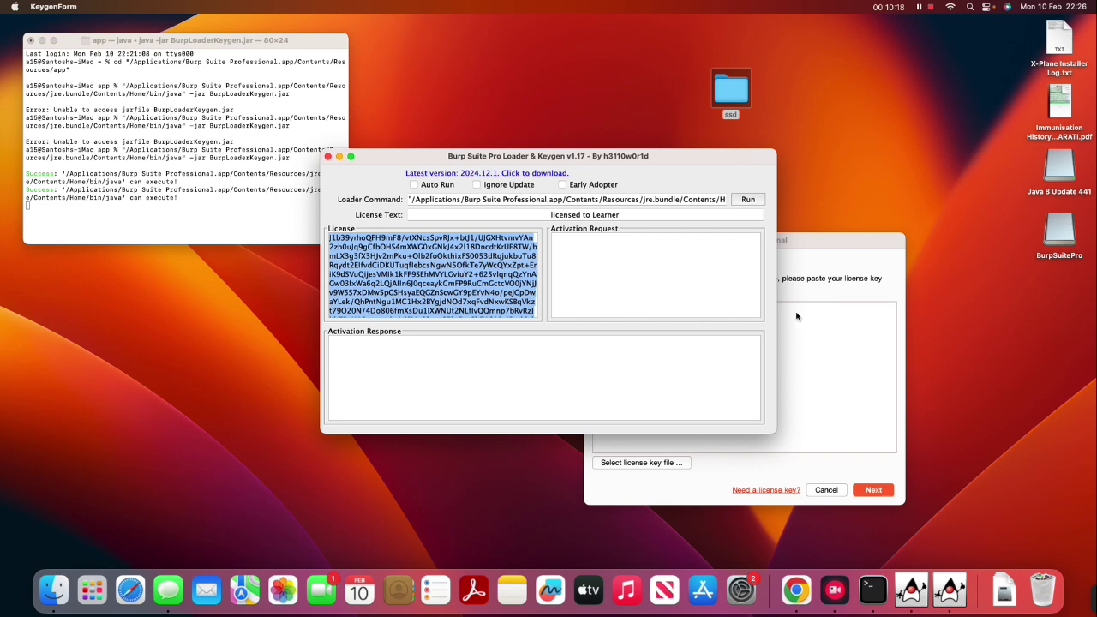
click(843, 251)
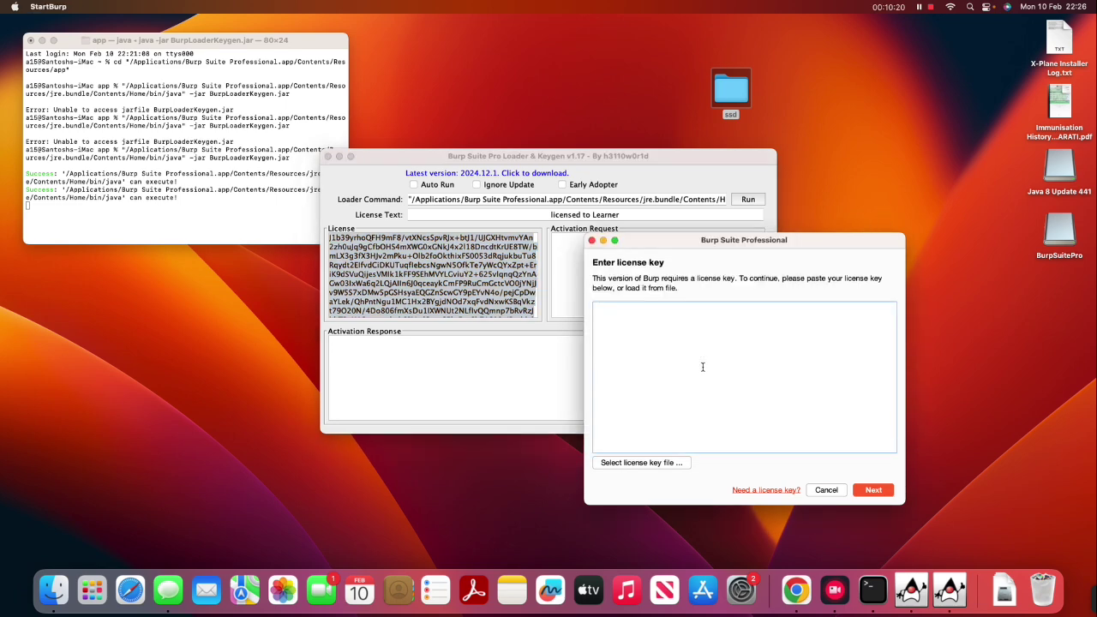
key(super+v)
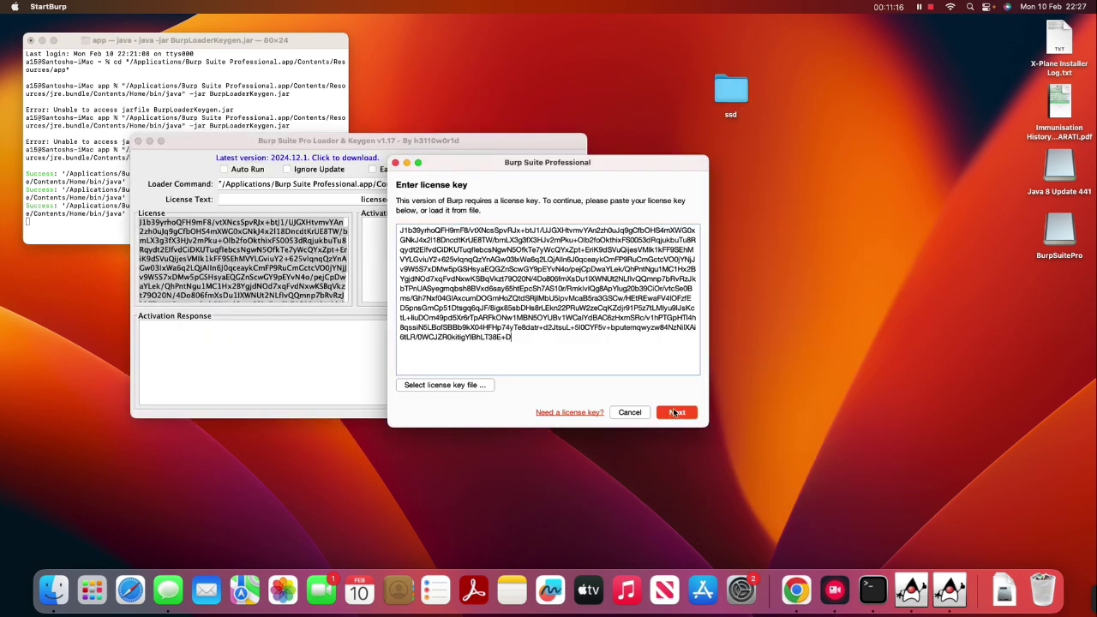
click(676, 412)
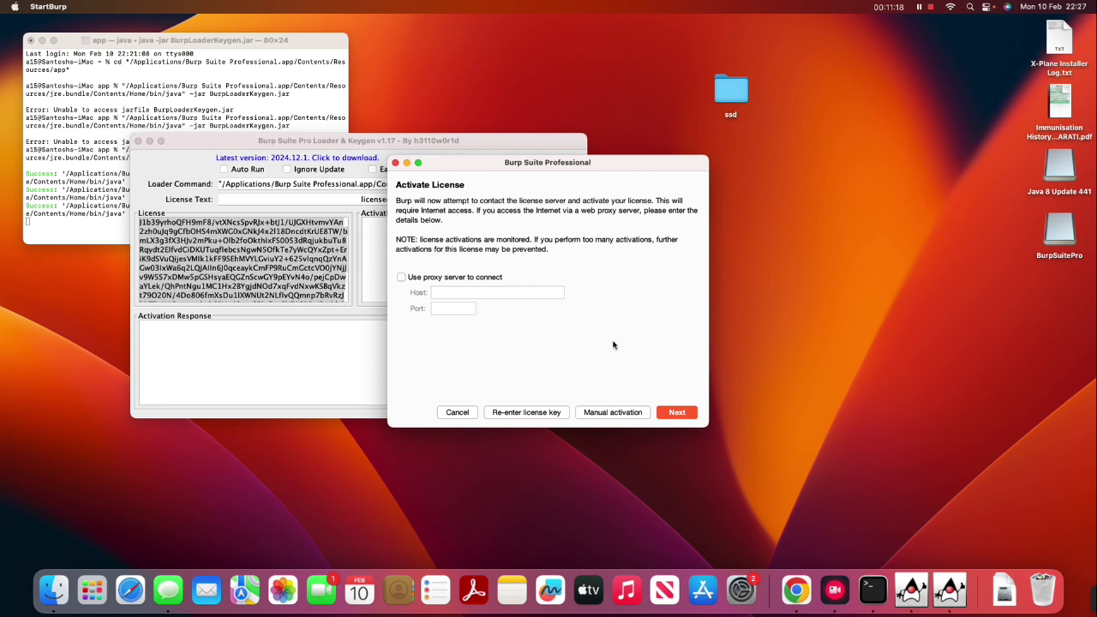
Step: Choose manual activation and copy Burp Suite's activation request into the keygen's Activation Request field
click(613, 412)
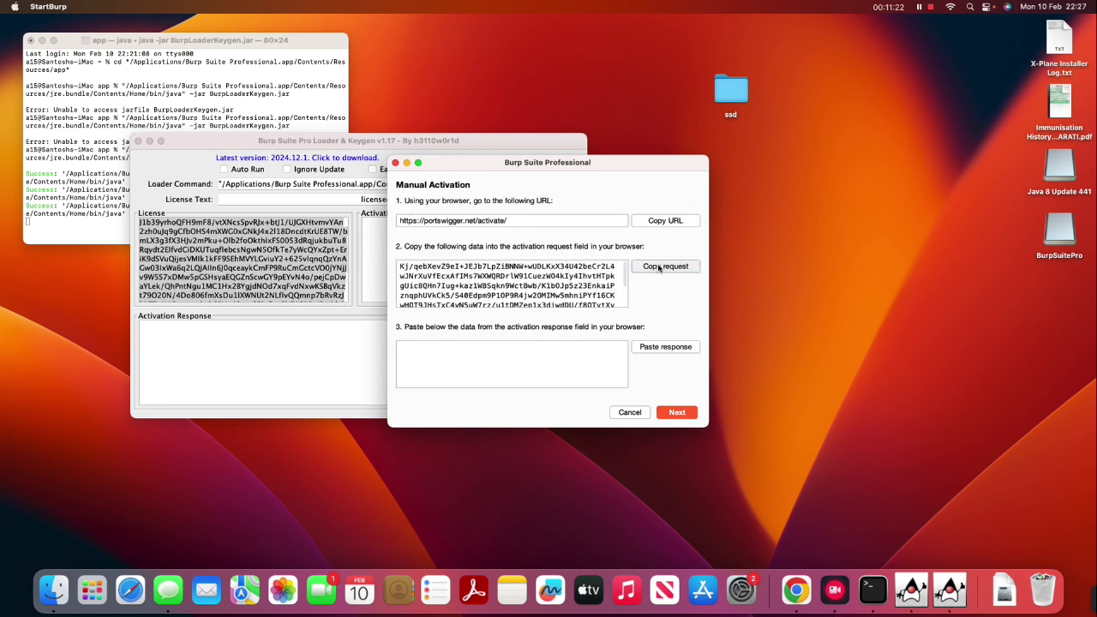
click(657, 266)
click(349, 314)
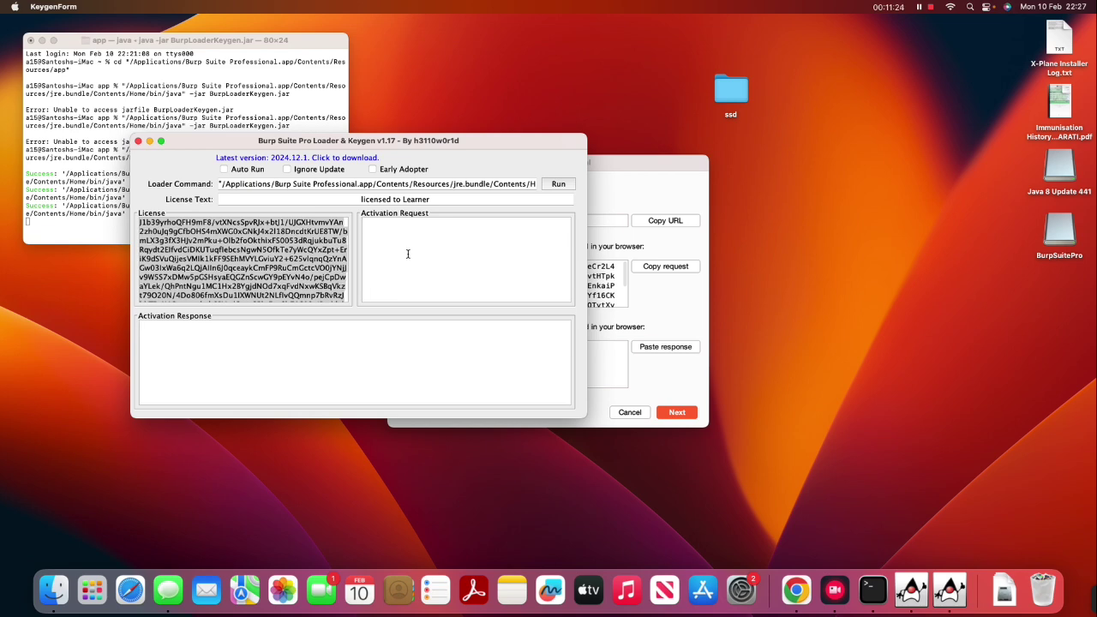
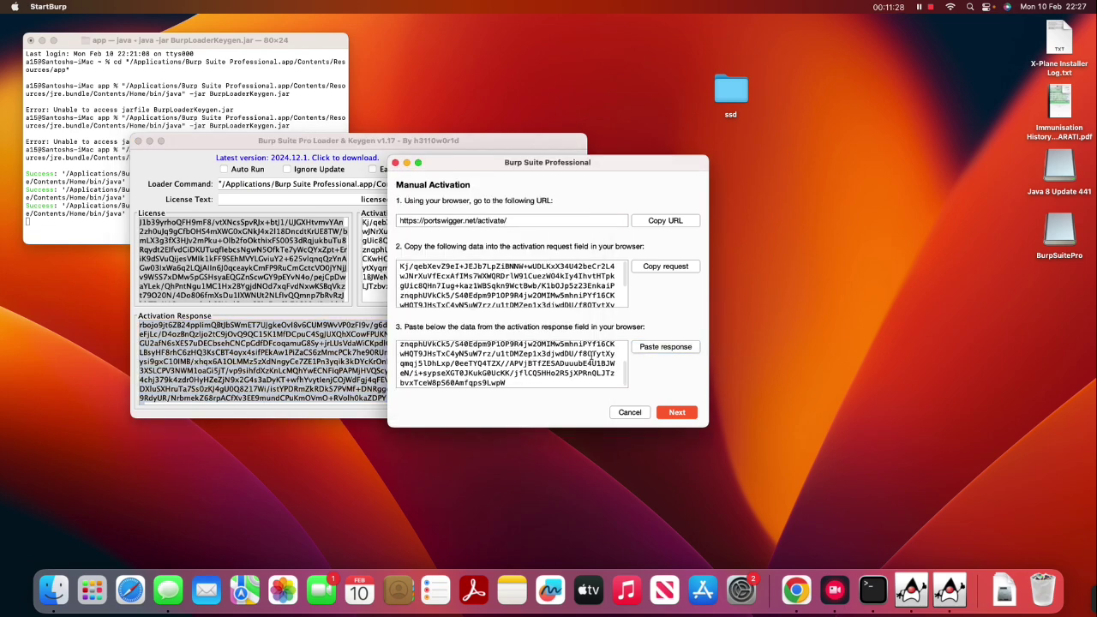
Step: Replace the contents of Burp Suite's activation response field with the keygen's Activation Response and finish the activation wizard
click(351, 340)
key(super+a)
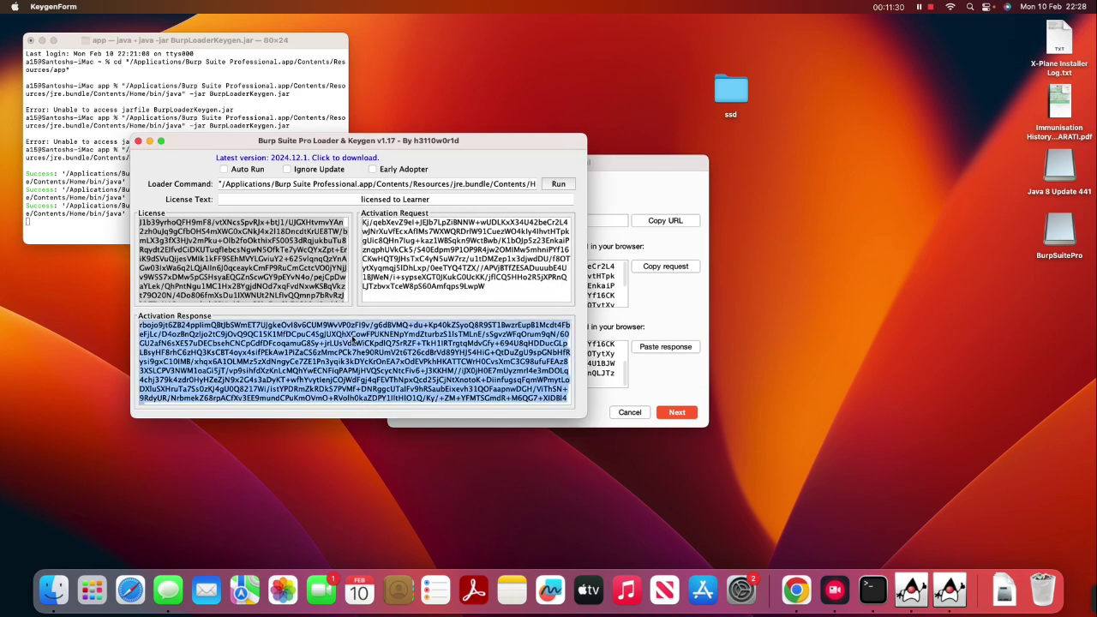
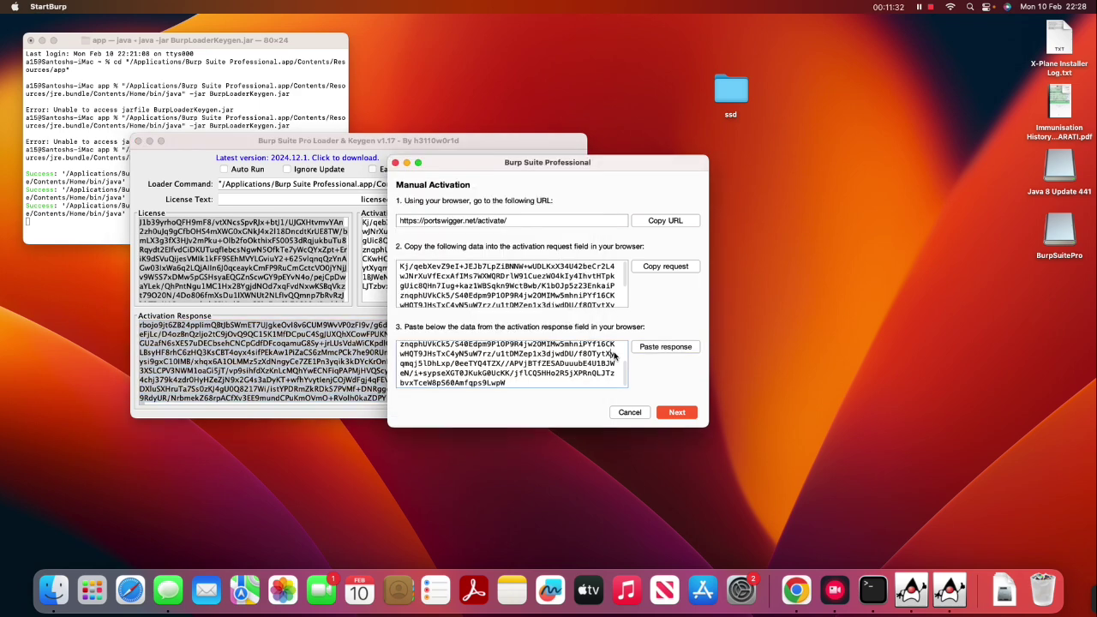
key(super+a)
key(super+v)
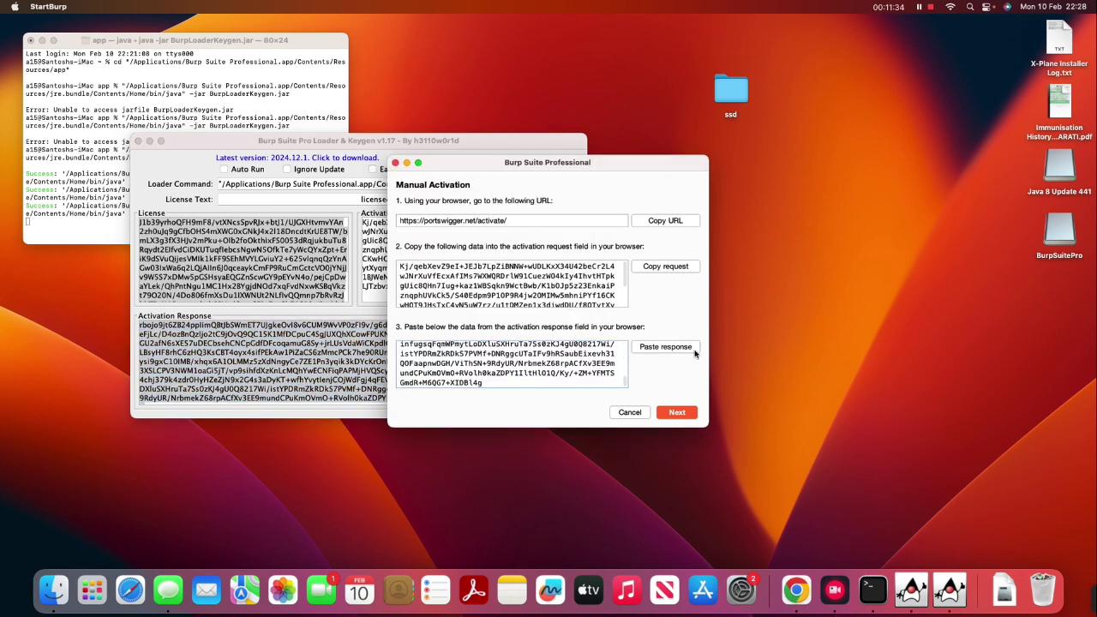
click(677, 412)
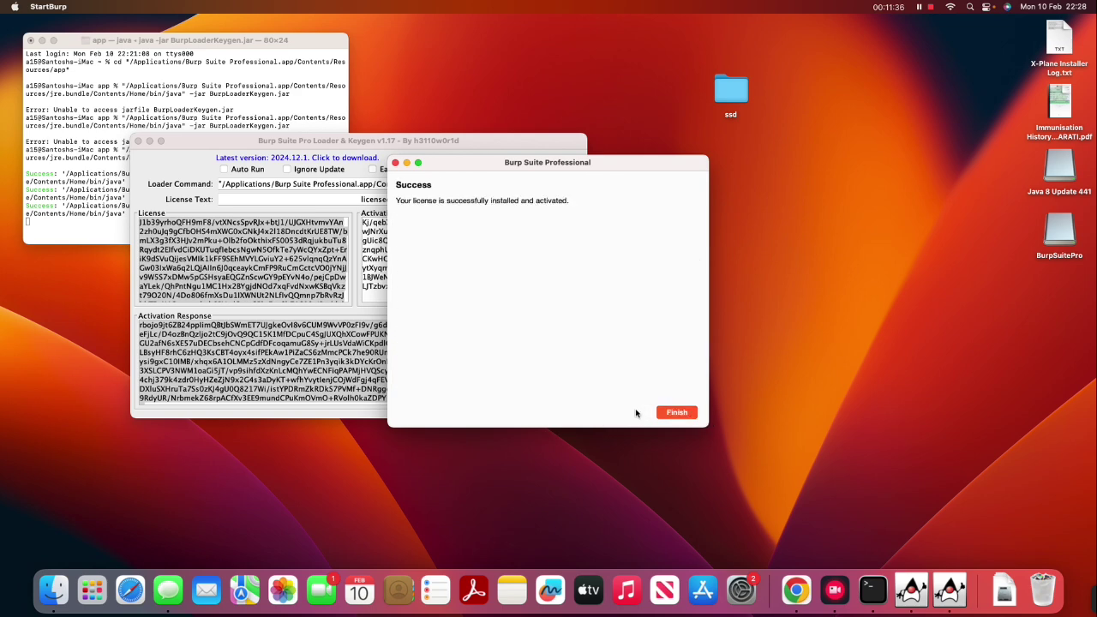
click(673, 412)
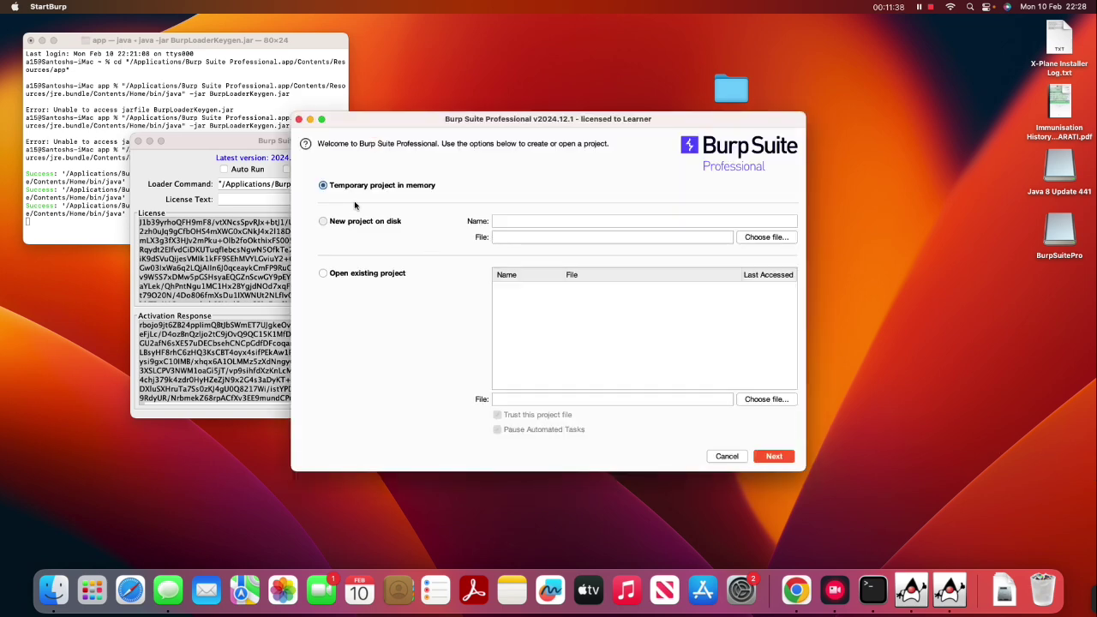
Step: Start a temporary project in memory with Burp defaults and open its Dashboard
click(774, 456)
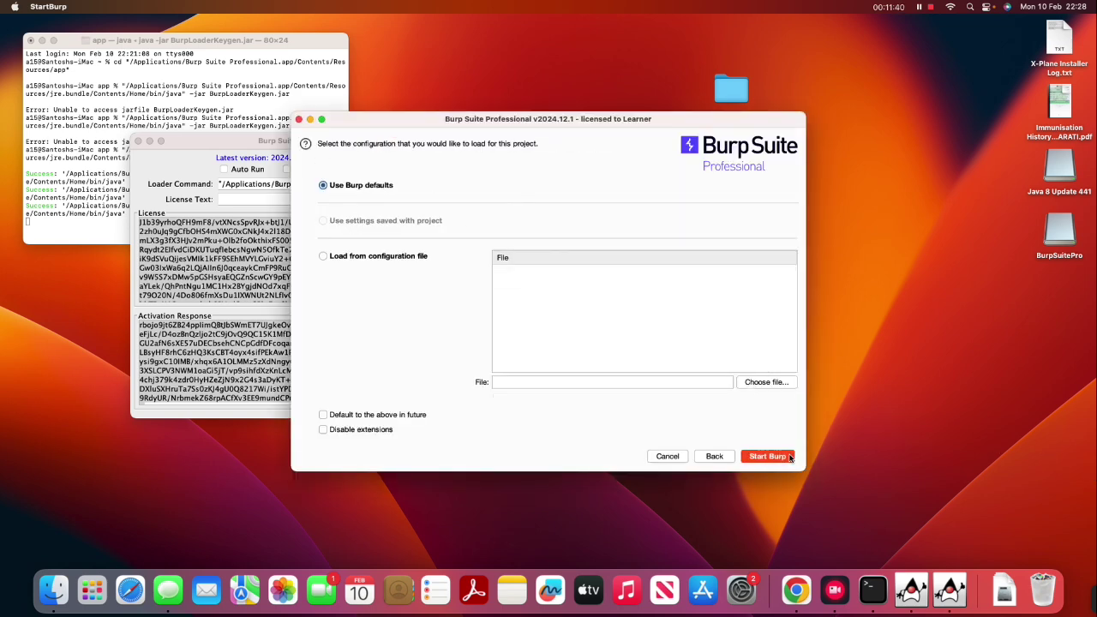
click(768, 456)
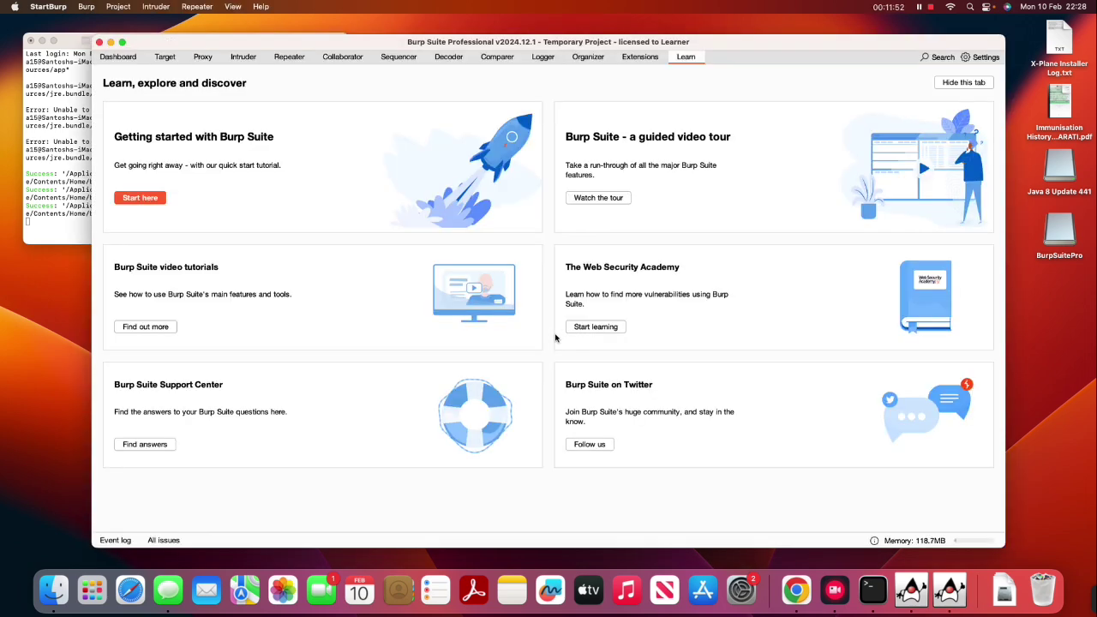
click(110, 57)
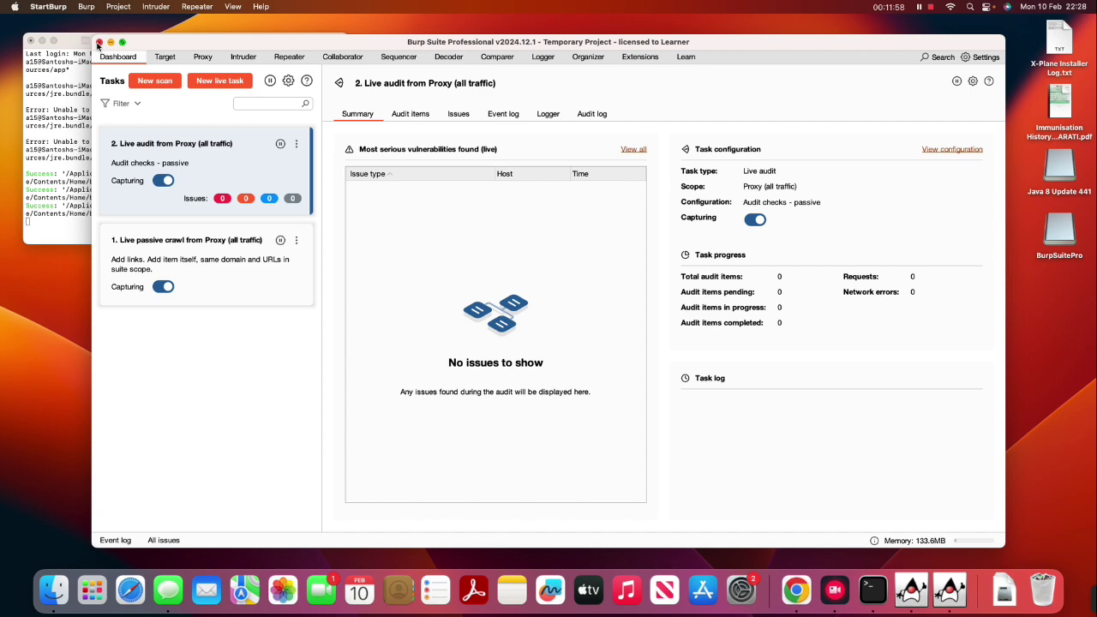
Step: Exit Burp Suite and switch to Chrome's "command to follow" document to read the Modify Configuration section
click(98, 43)
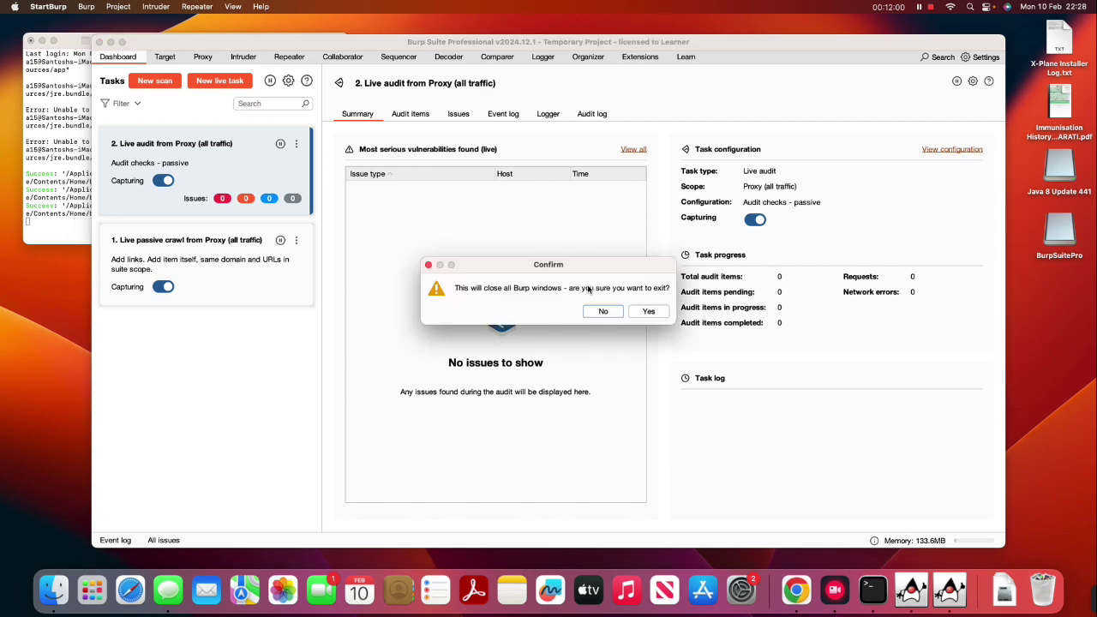
click(649, 311)
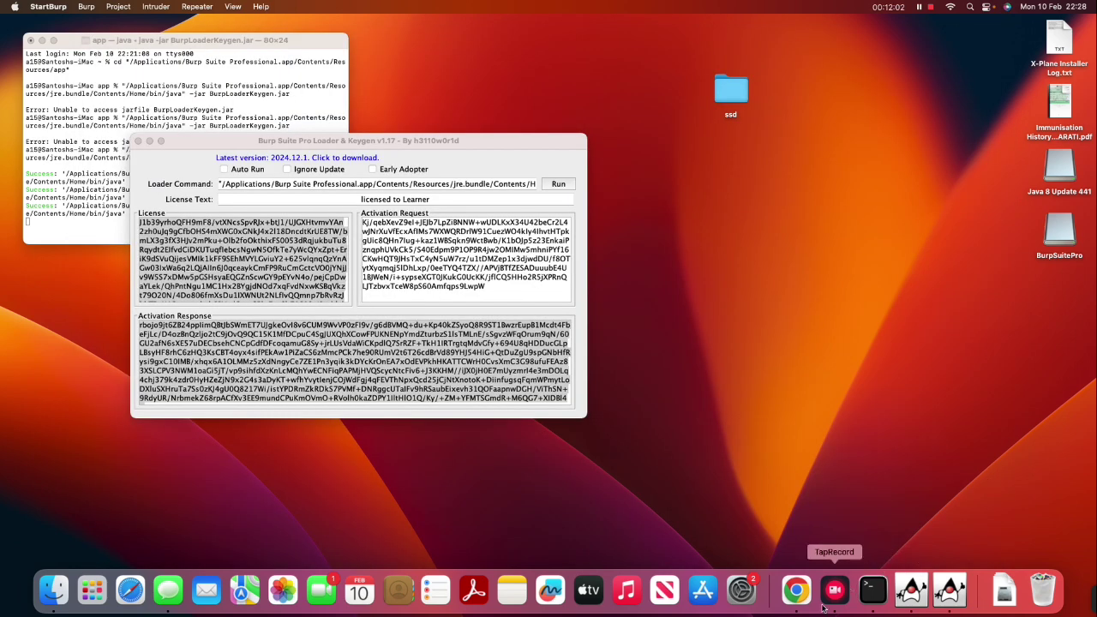
click(796, 589)
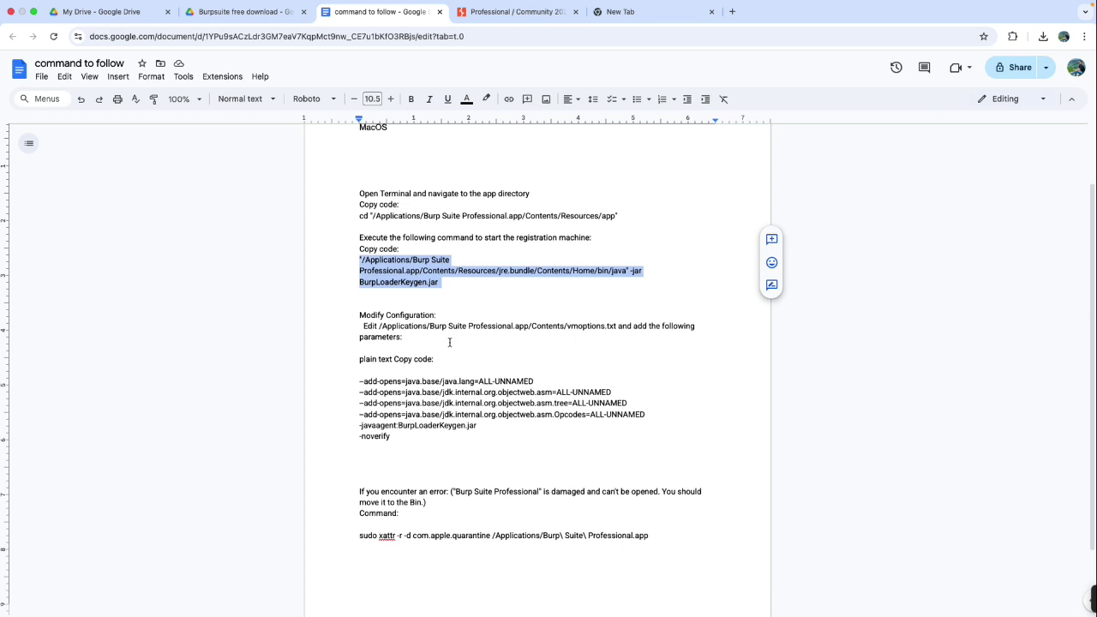
scroll(449, 342, down, 1)
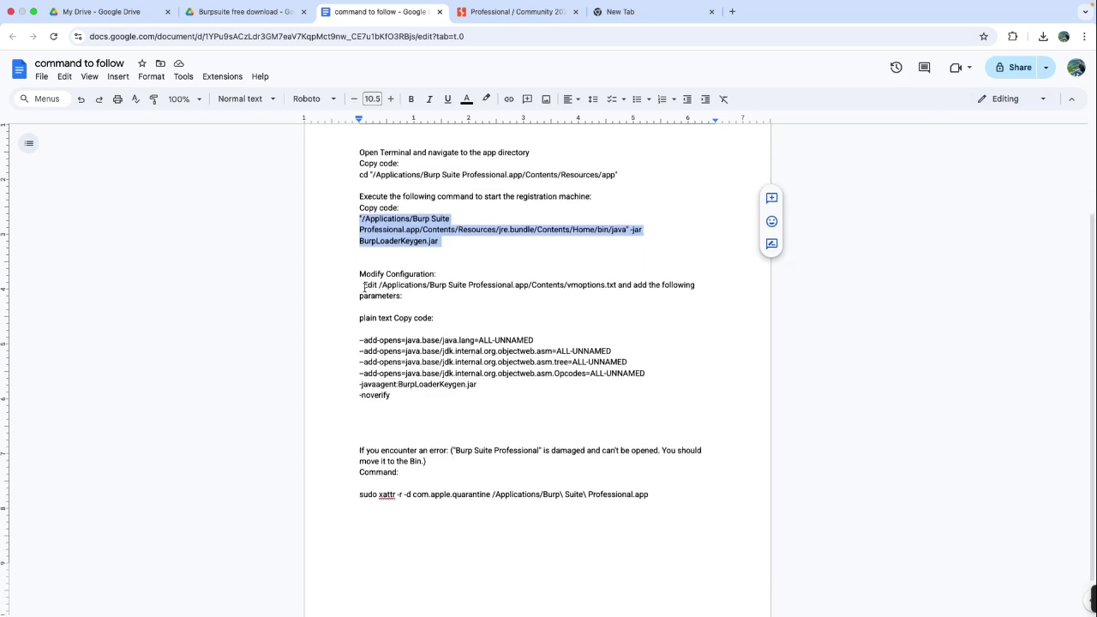
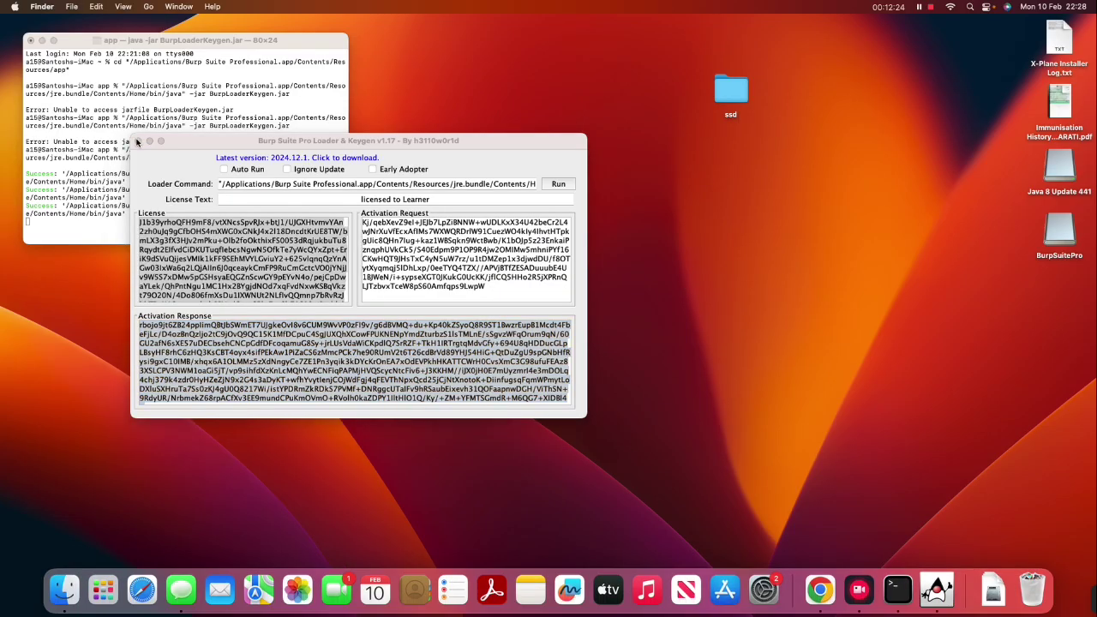
Step: Close the keygen and, from Finder's Applications folder, open the Contents folder inside the Burp Suite Professional package
click(138, 141)
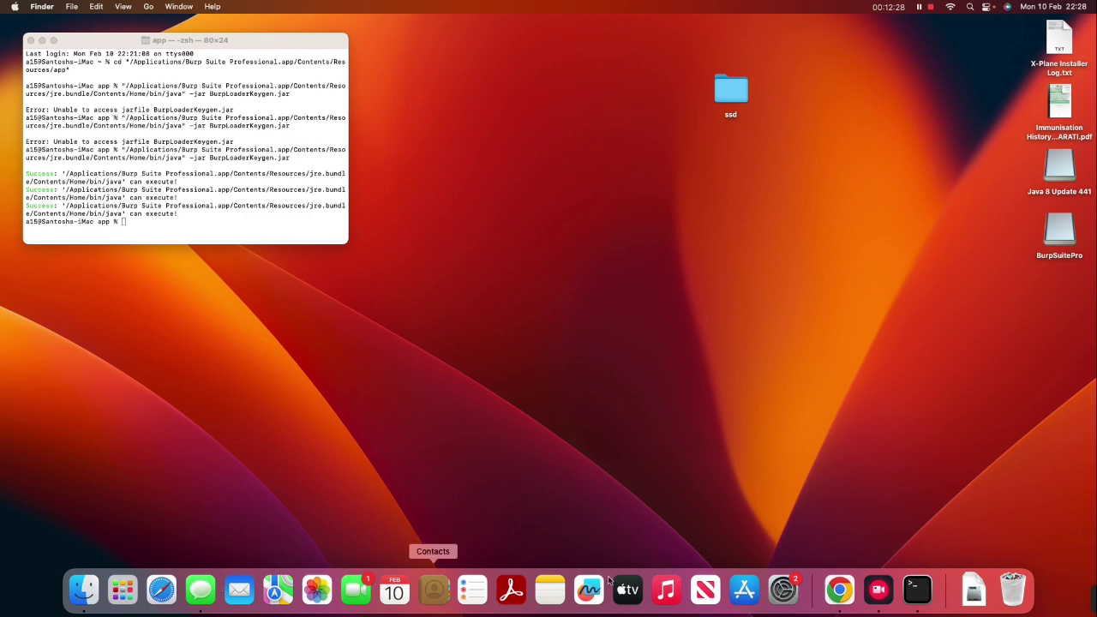
click(123, 588)
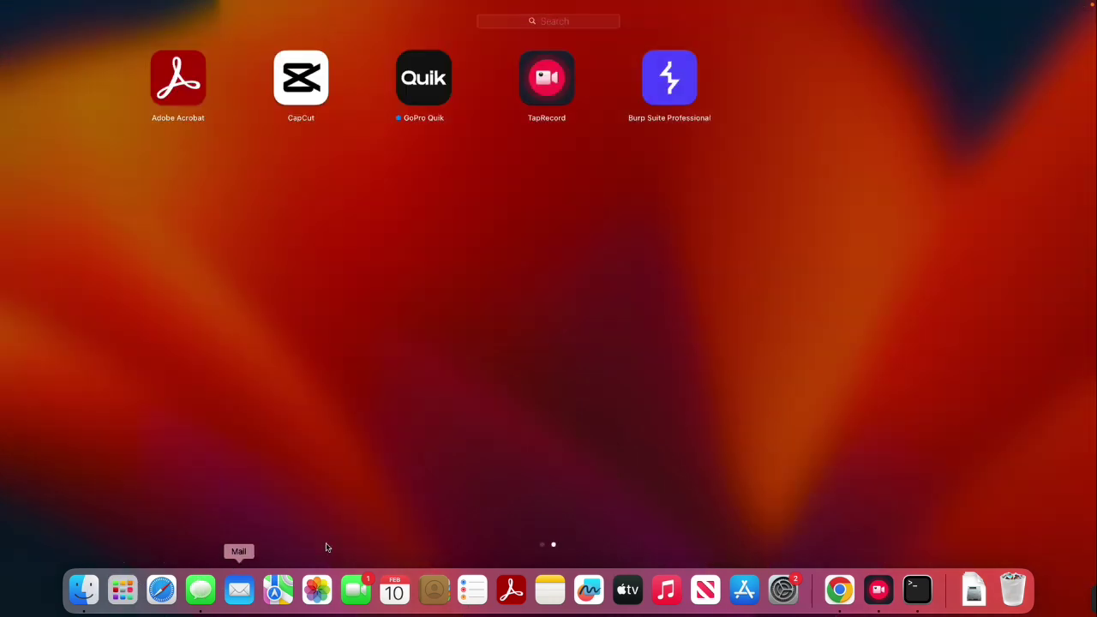
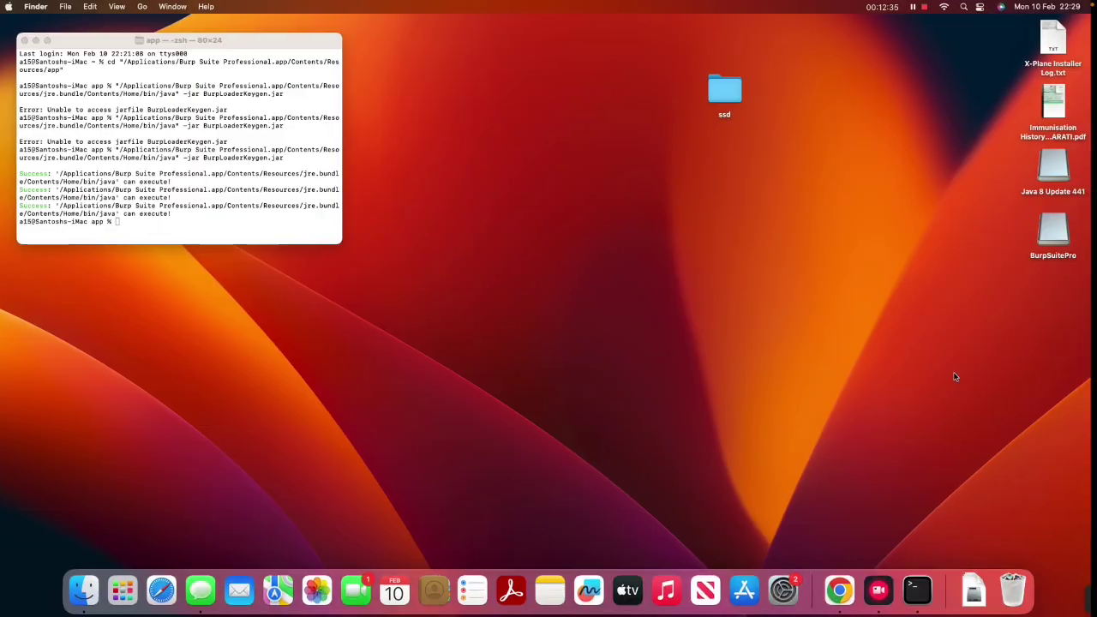
double_click(730, 90)
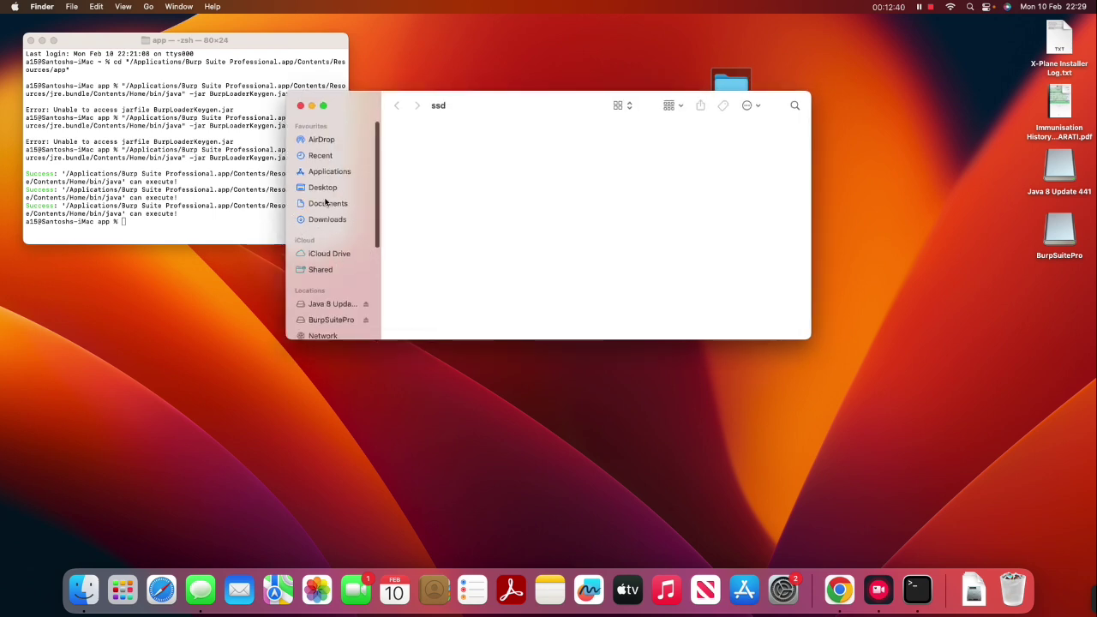
click(338, 174)
right_click(625, 173)
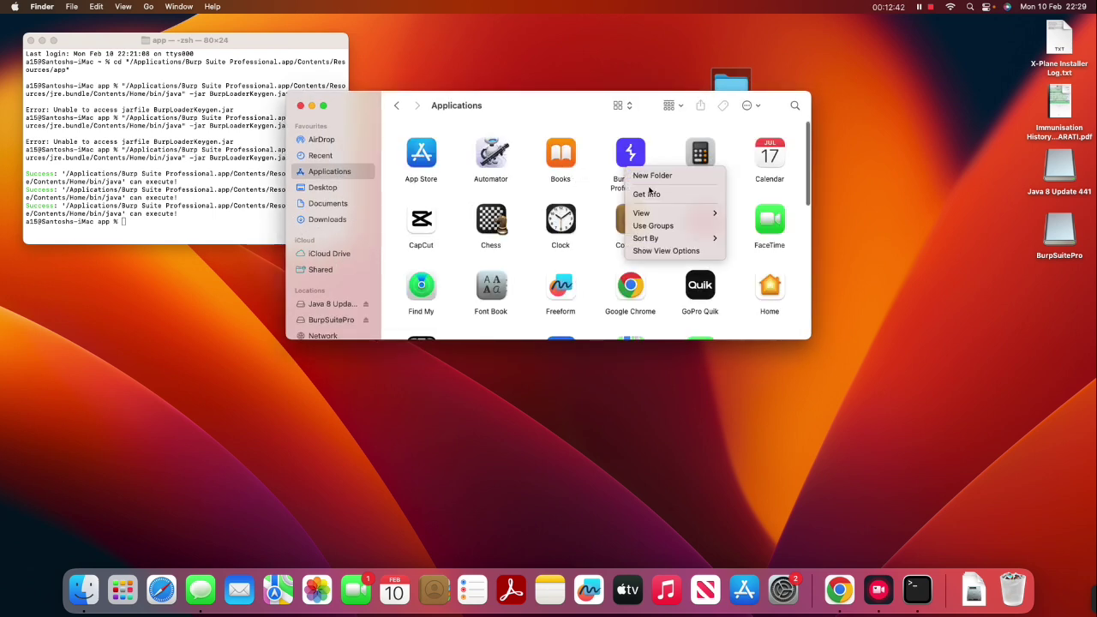
click(638, 171)
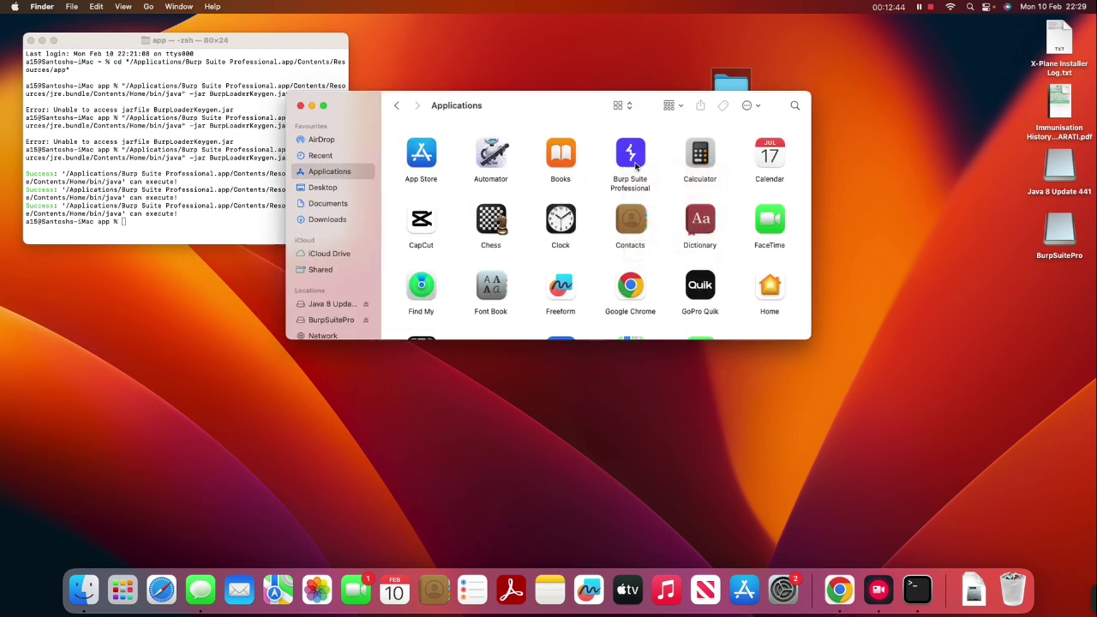
right_click(635, 165)
click(677, 182)
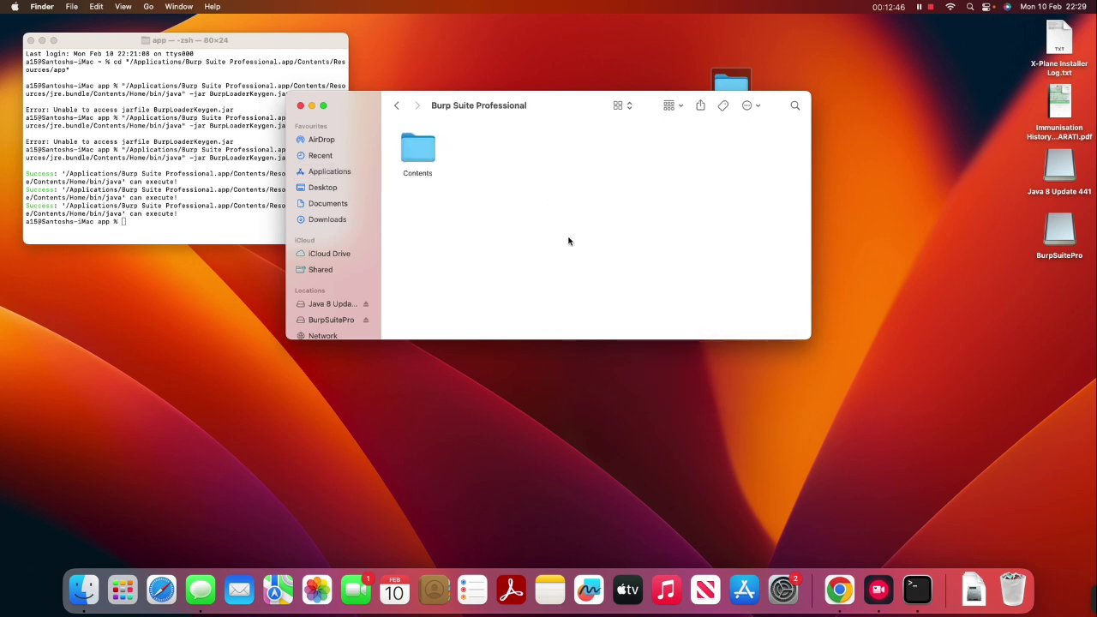
click(423, 158)
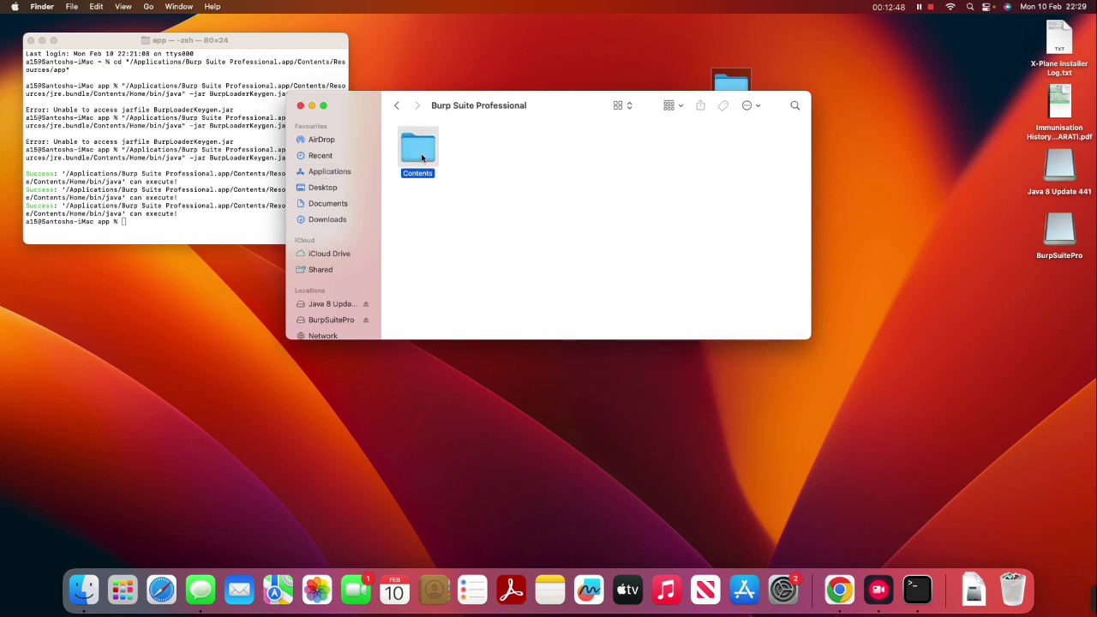
double_click(423, 160)
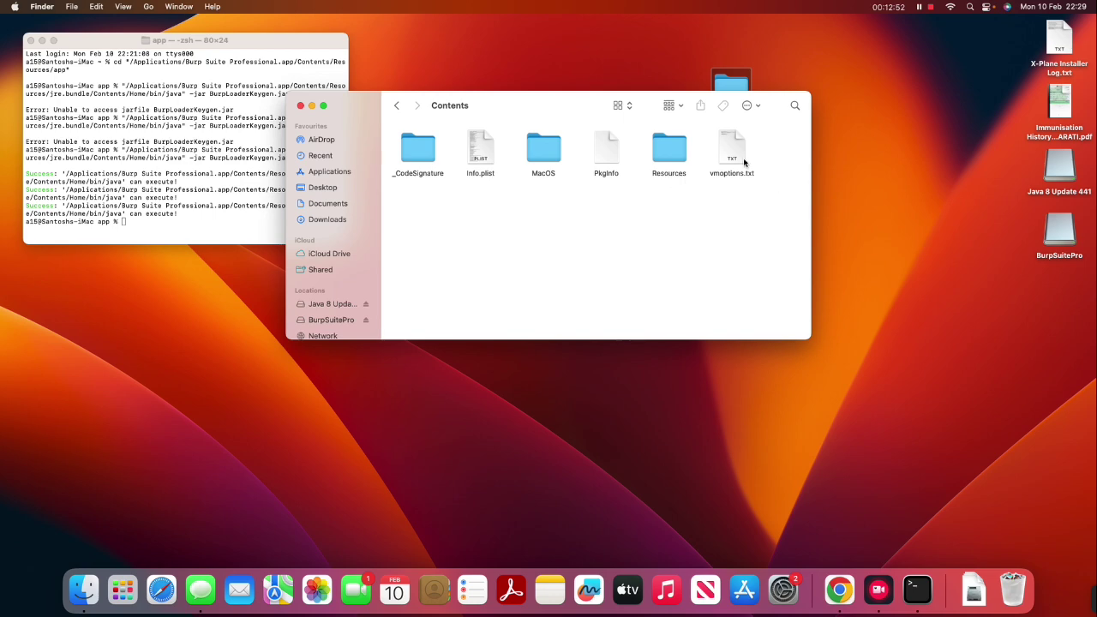
Step: Switch to Chrome's "command to follow" document to check the vmoptions.txt path, and return to Finder's Contents folder
click(838, 590)
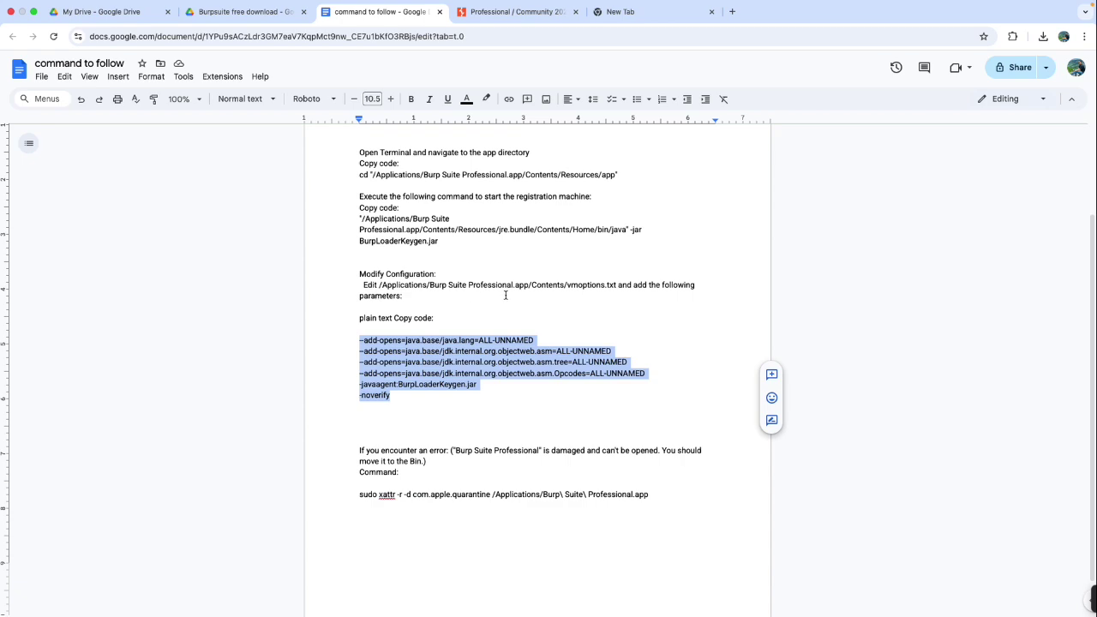
double_click(591, 284)
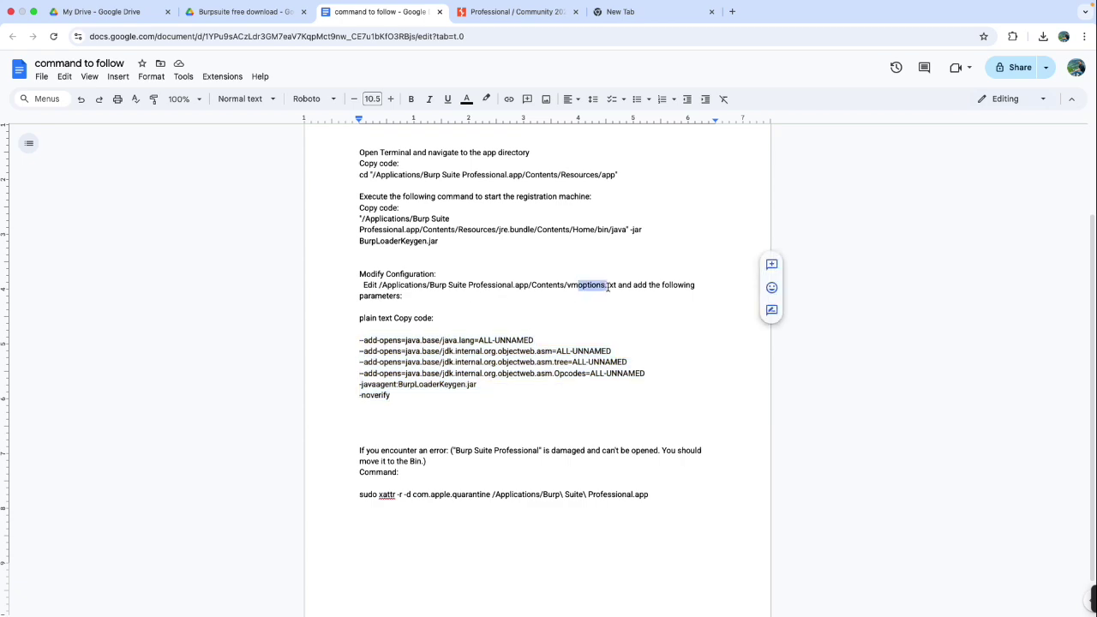
click(628, 361)
key(ctrl+Left)
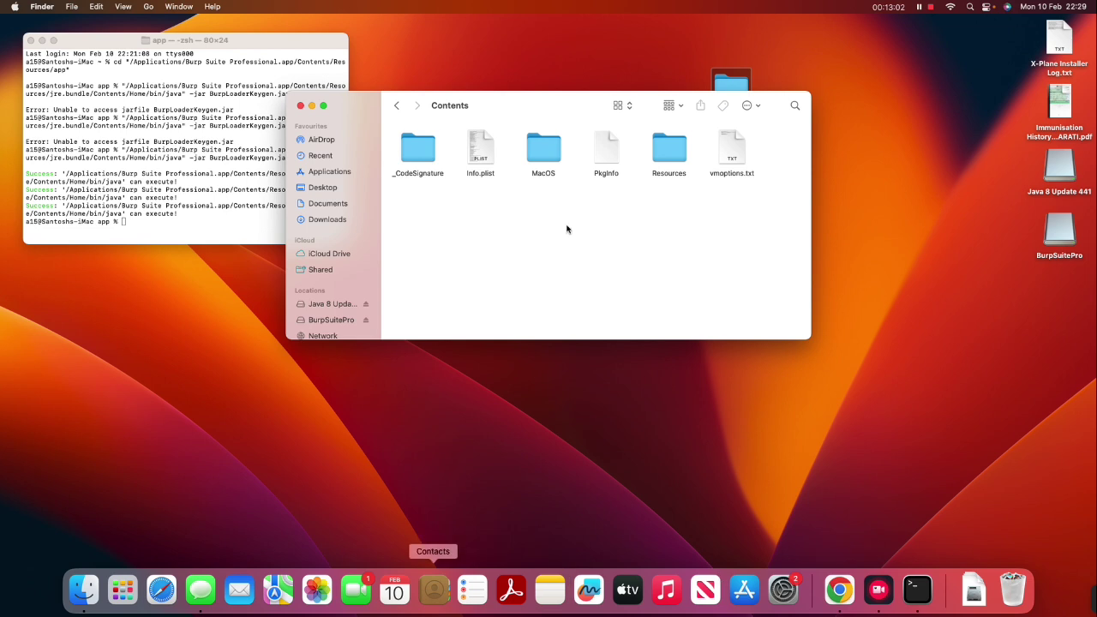
Step: Open vmoptions.txt in TextEdit and replace its entire contents with the document's four --add-opens lines, -javaagent:BurpLoaderKeygen.jar and -noverify
click(728, 154)
double_click(728, 154)
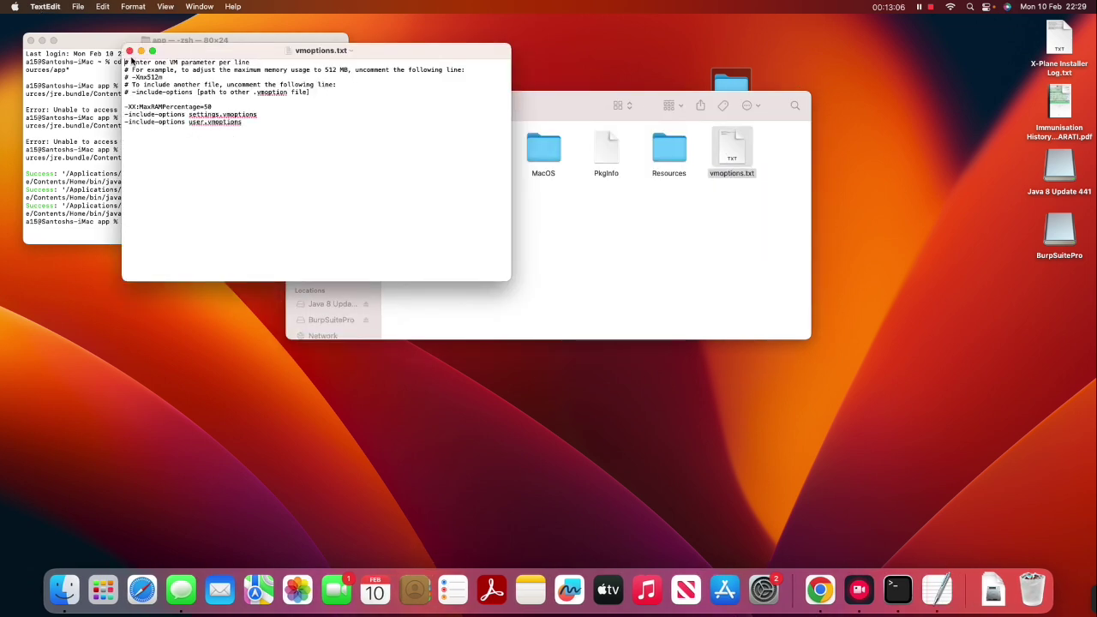
key(super+Tab)
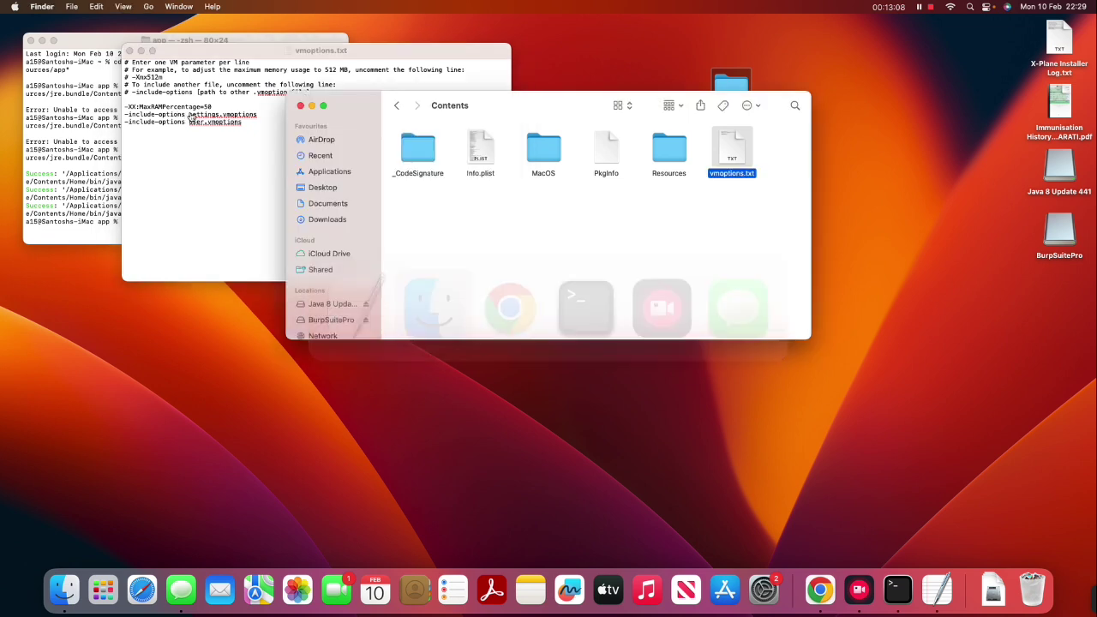
key(super+Tab)
key(super+a)
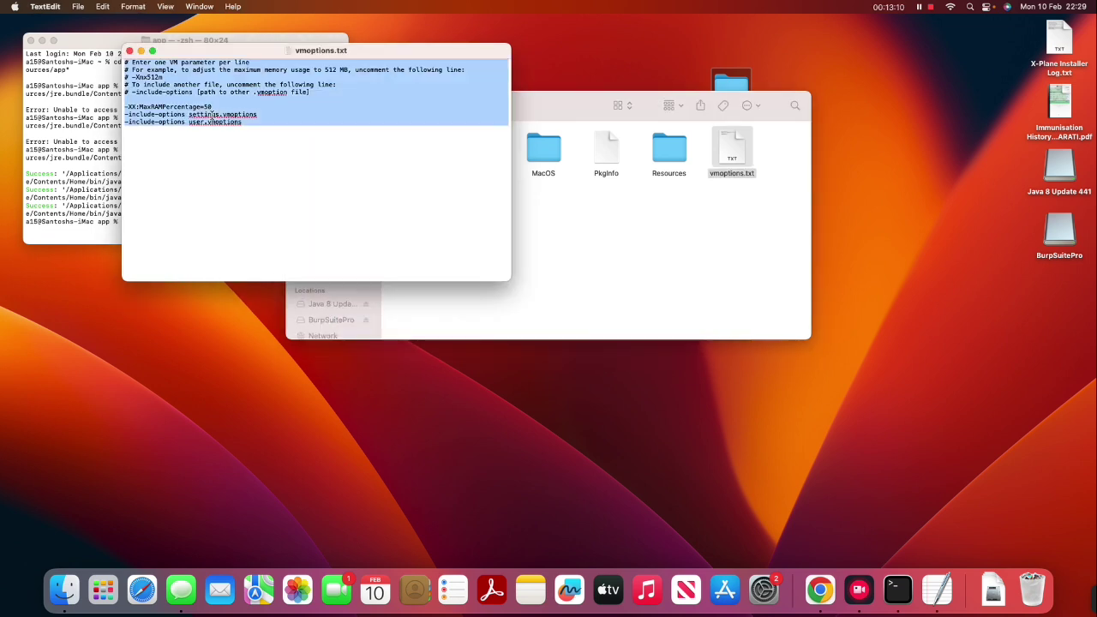
text(--add-opens=java.base/java.lang=ALL-UNNAMED --add-opens=java.base/jdk.internal.org.objectweb.asm=ALL-UNNAMED --add-opens=java.base/jdk.internal.org.objectweb.asm.tree=ALL-UNNAMED --add-opens=java.base/jdk.internal.org.objectweb.asm.Opcodes=ALL-UNNAMED -javaagent:BurpLoaderKeygen.jar -noverify)
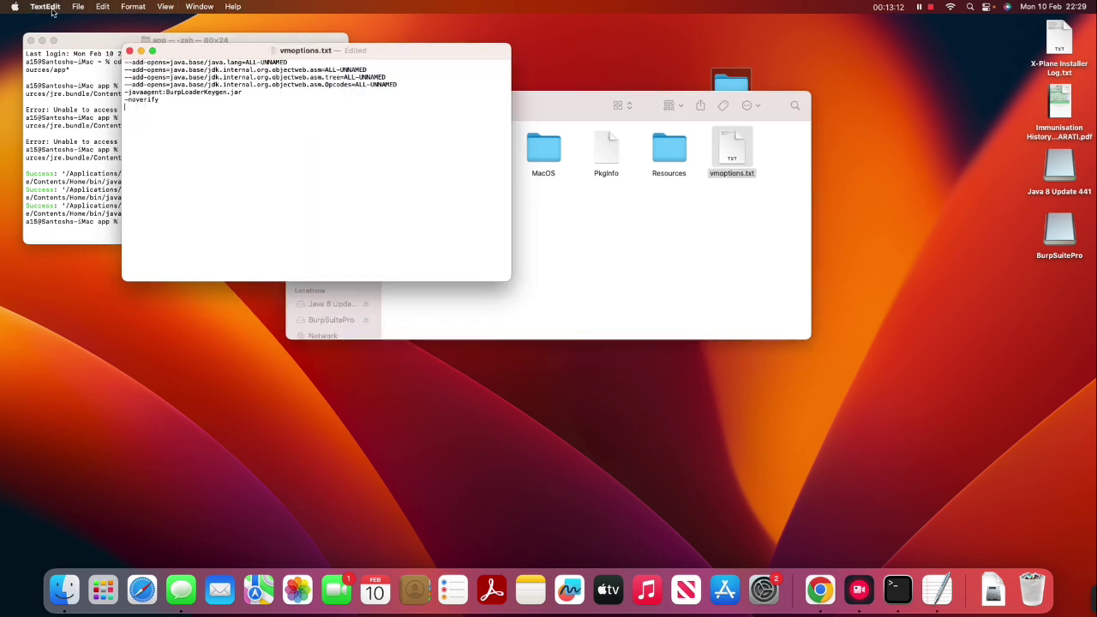
Step: Save vmoptions.txt, and close both the file and Finder's Contents window
click(78, 6)
click(80, 80)
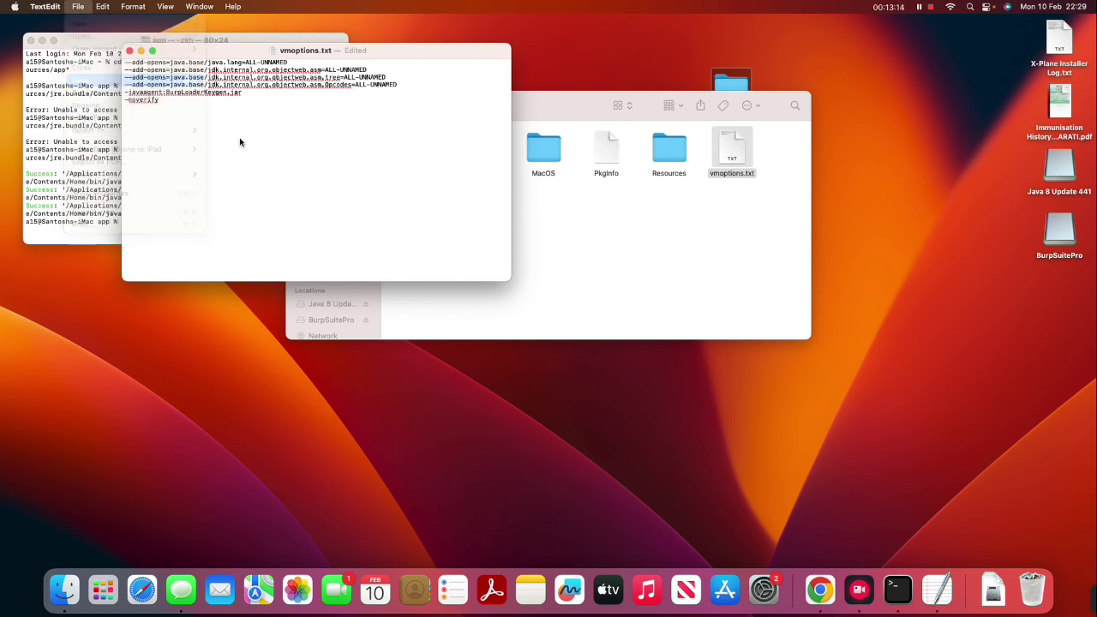
click(131, 50)
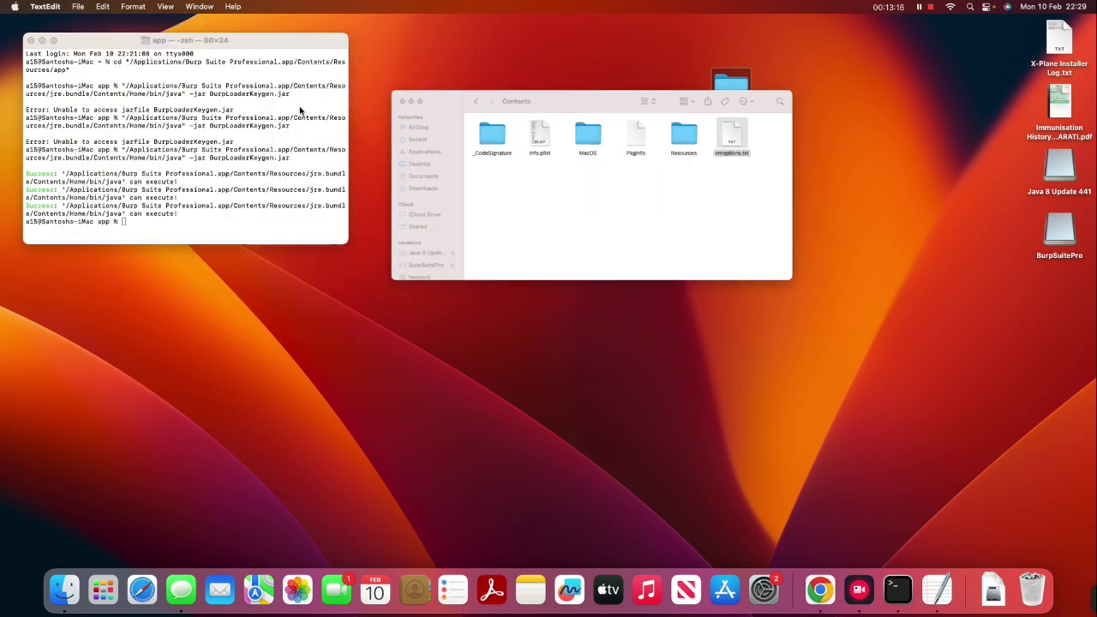
click(301, 106)
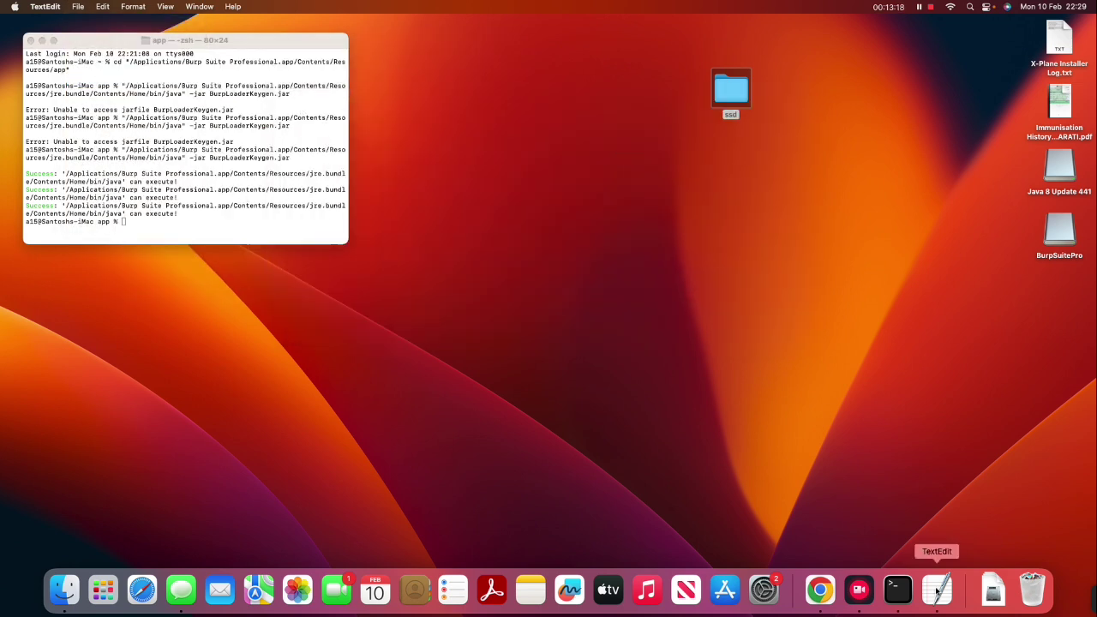
Step: In Chrome's "command to follow" document, review the damaged-app error note and copy its sudo xattr -r -d com.apple.quarantine command
click(820, 589)
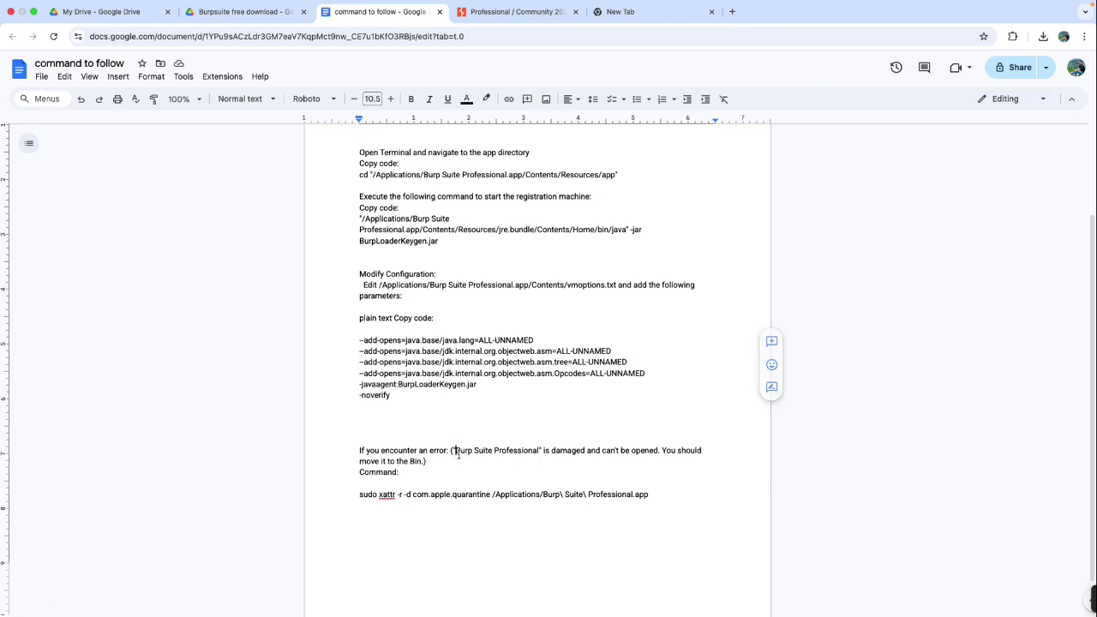
drag(360, 449, 434, 462)
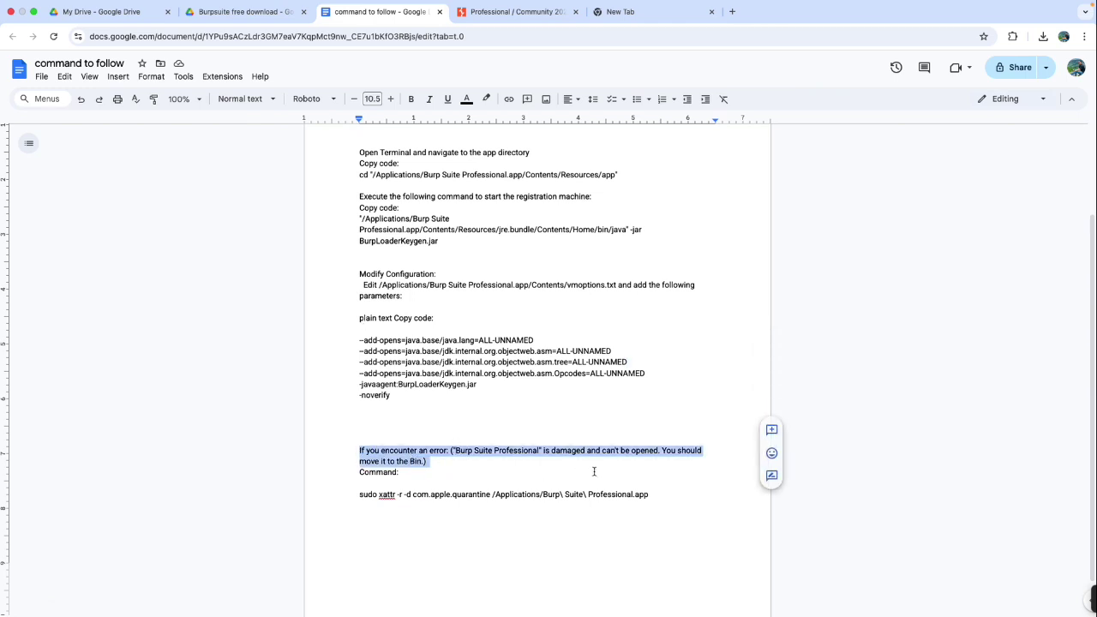
scroll(575, 473, down, 1)
scroll(563, 470, up, 2)
click(675, 498)
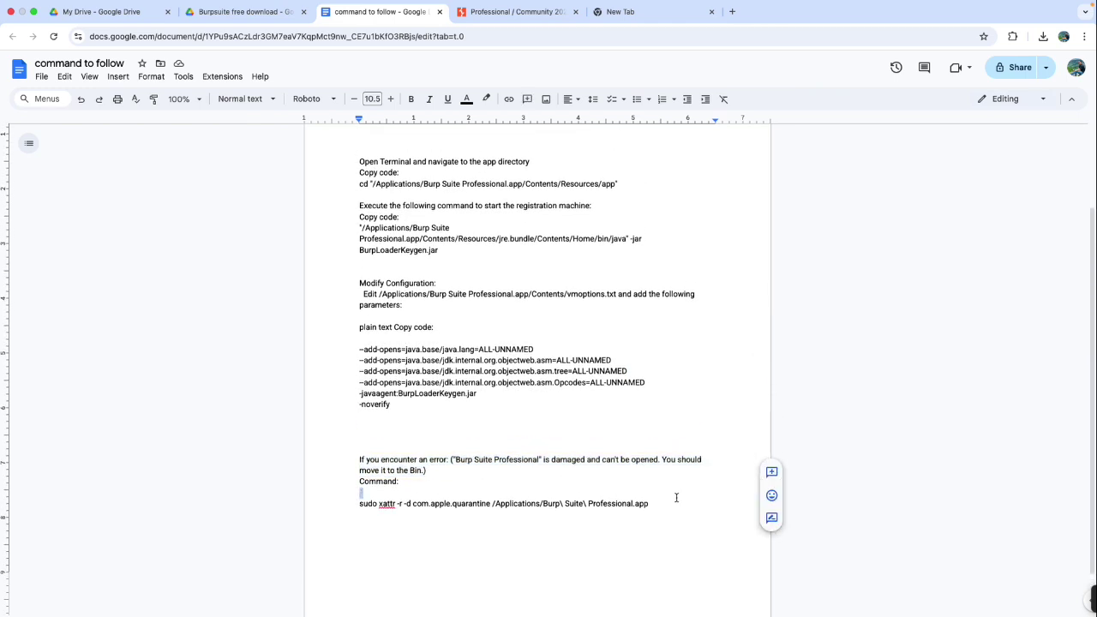
drag(650, 503, 360, 503)
key(super+c)
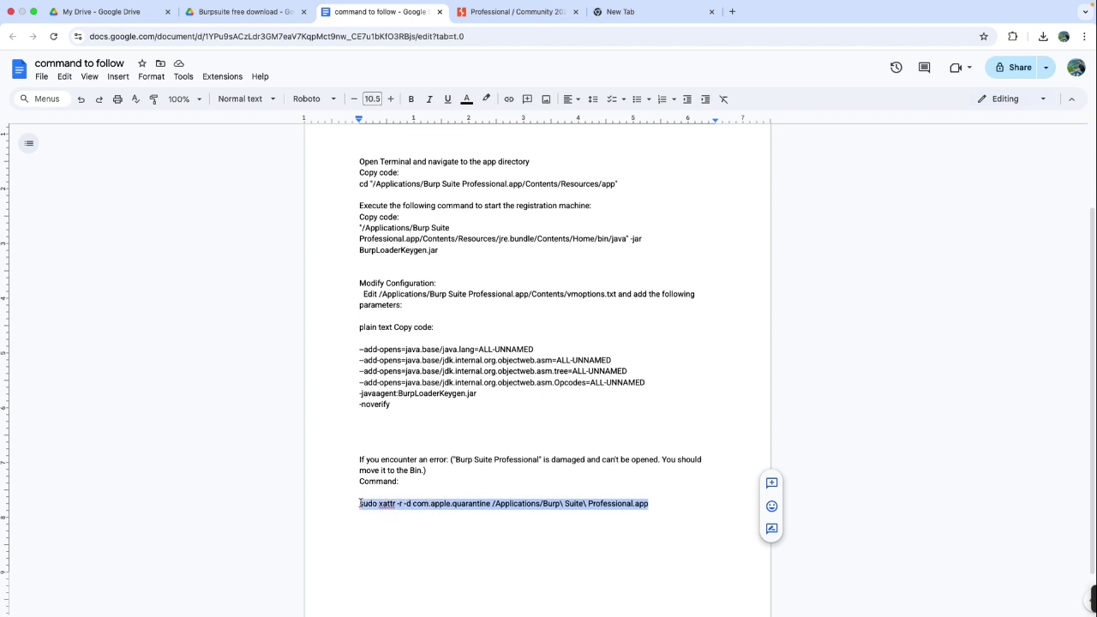
Step: Minimize Chrome, run the copied sudo xattr quarantine-removal command in Terminal with the account password, and close the Terminal window
click(31, 12)
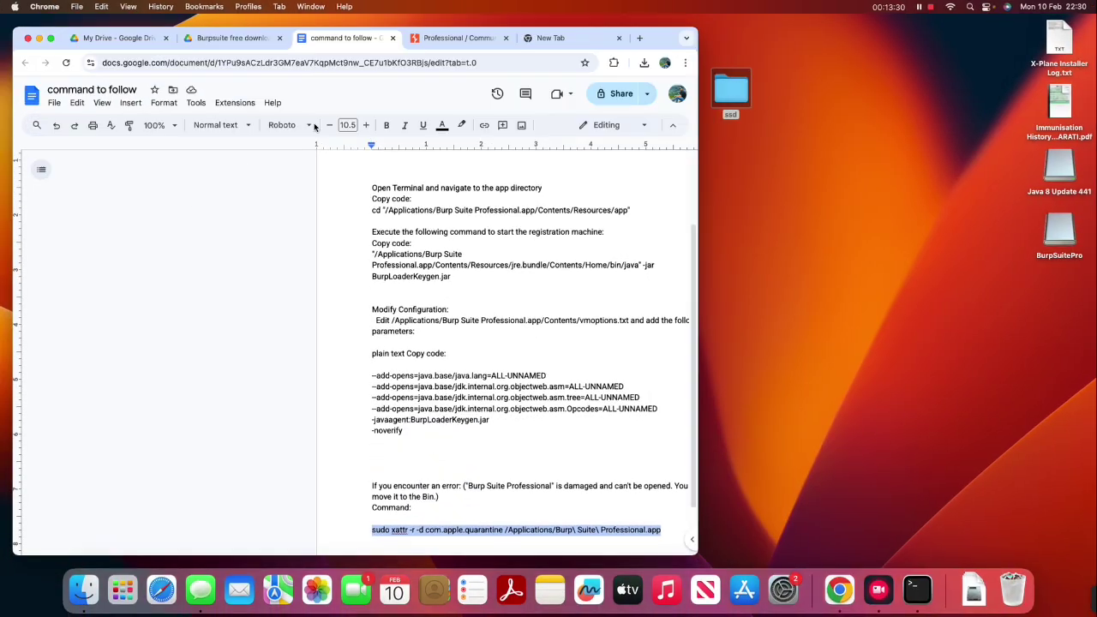
click(40, 38)
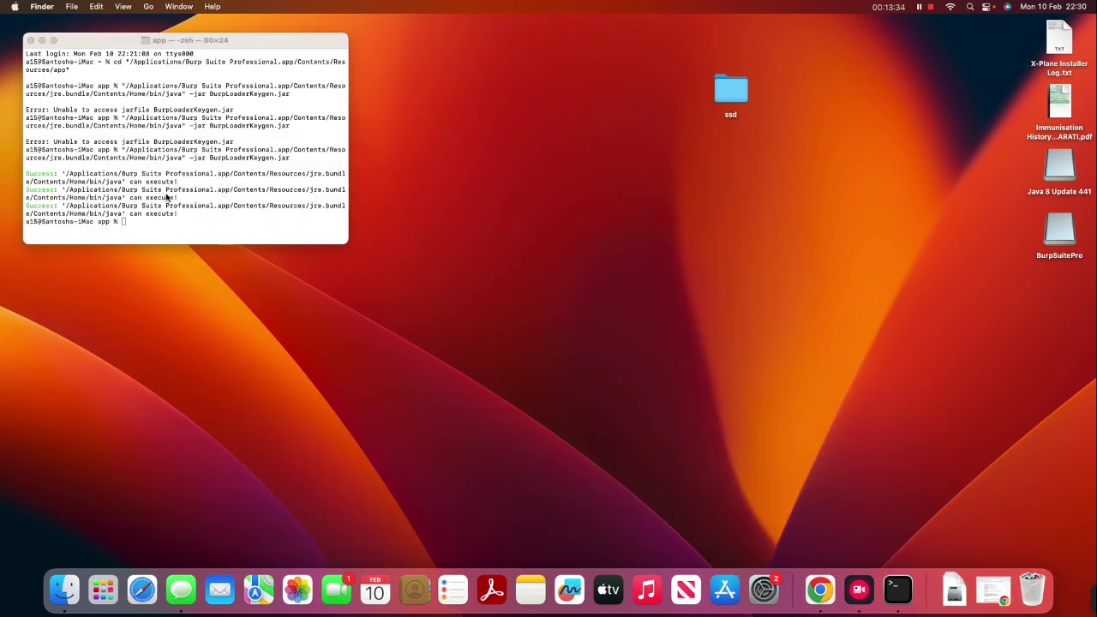
click(176, 223)
key(super+v)
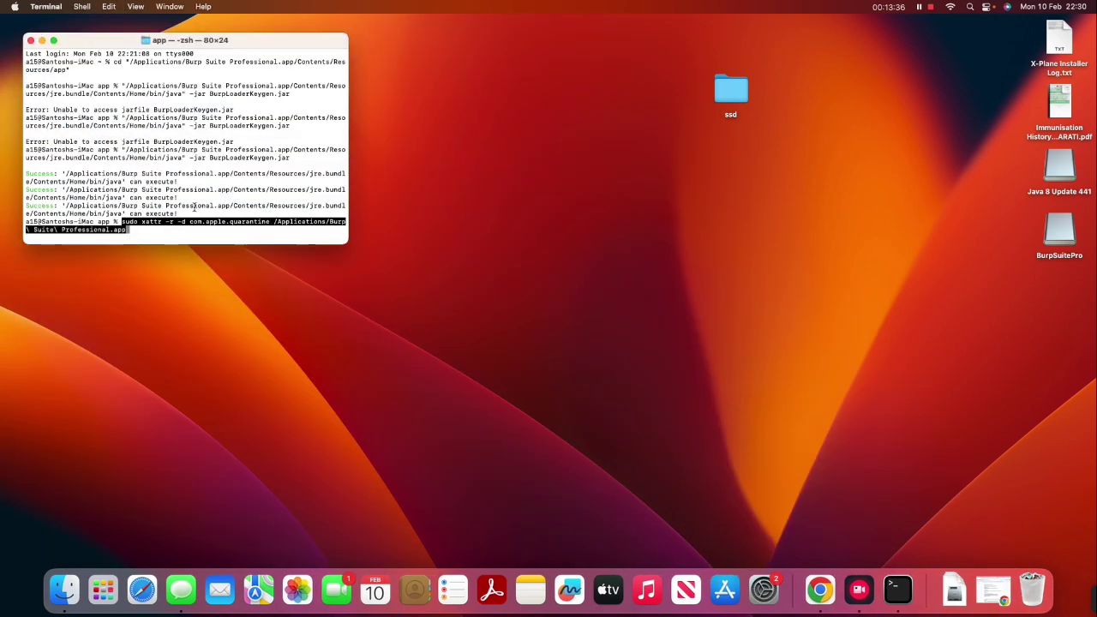
key(Return)
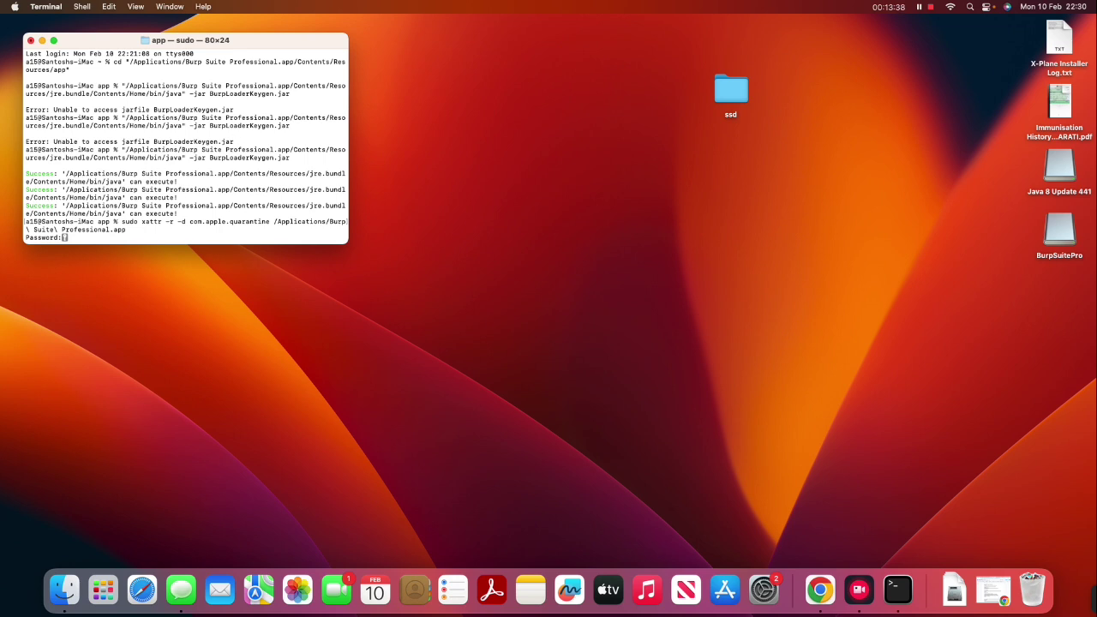
key(Return)
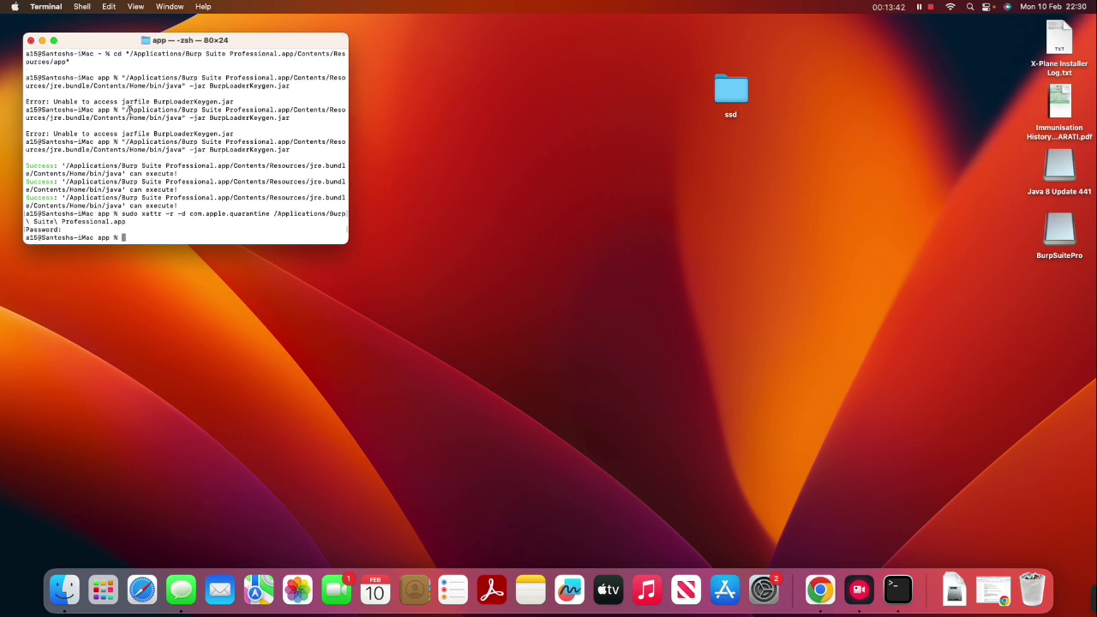
click(30, 41)
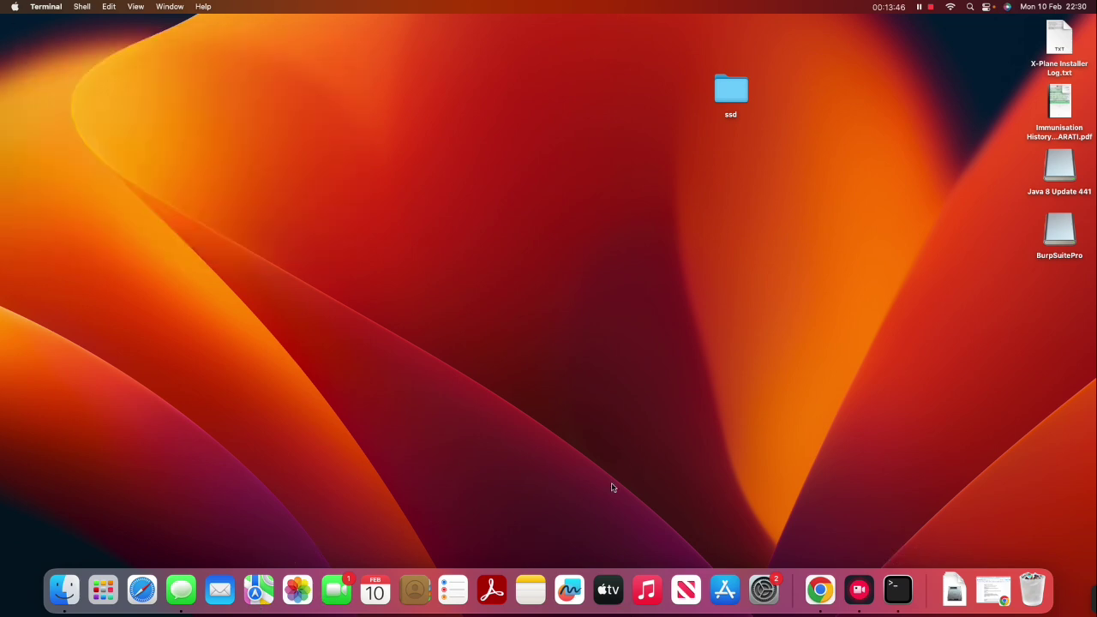
Step: Launch Burp Suite Professional from Launchpad and start a temporary project in memory
click(106, 590)
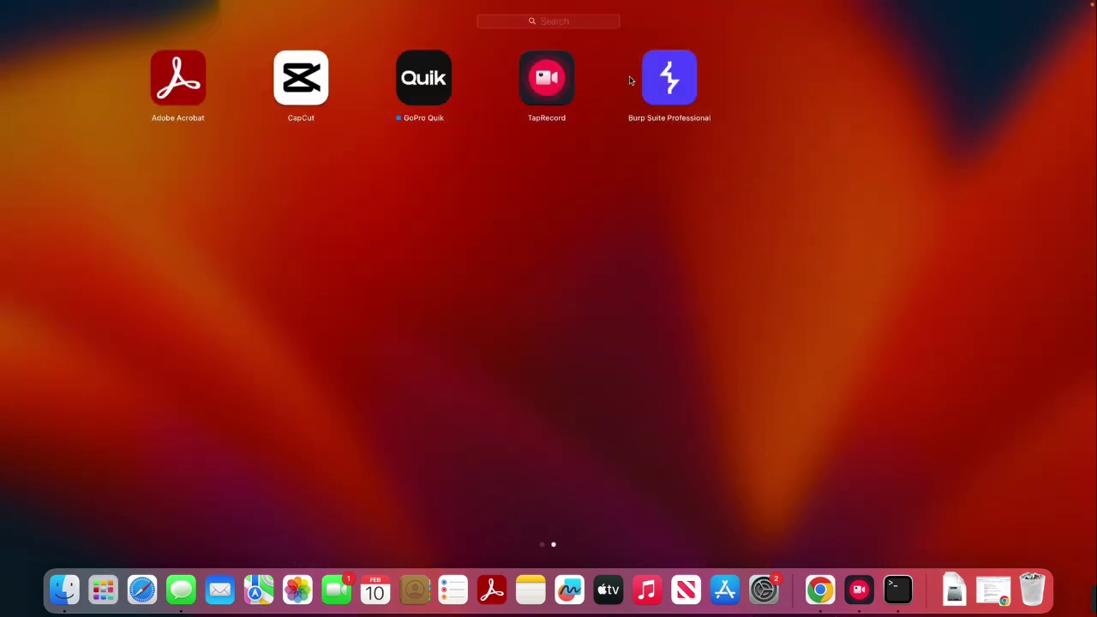
click(658, 82)
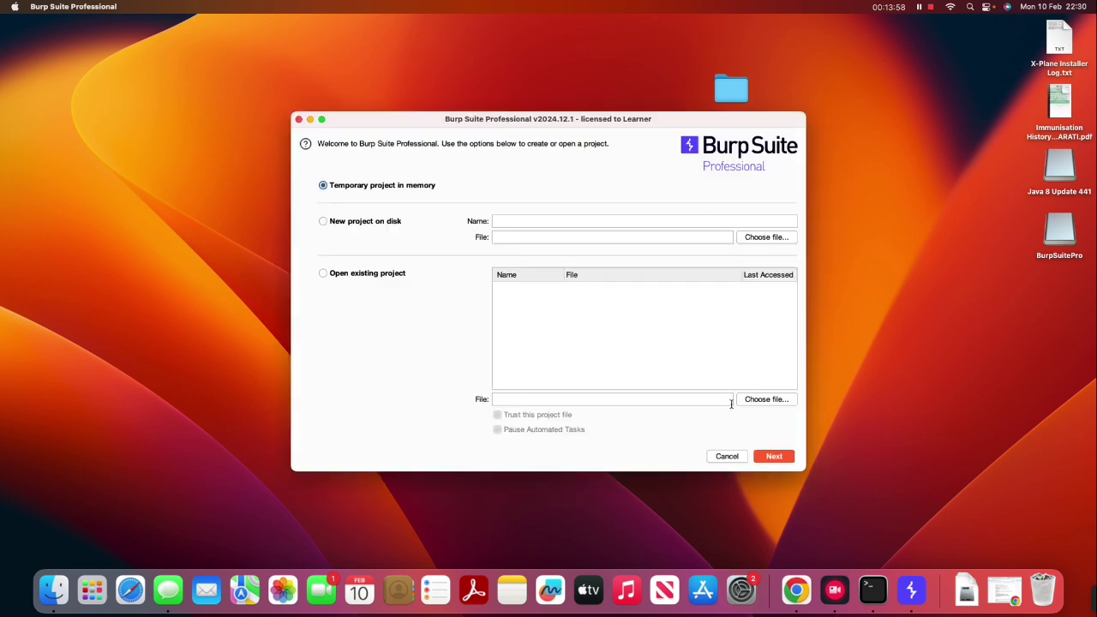
click(776, 457)
click(779, 460)
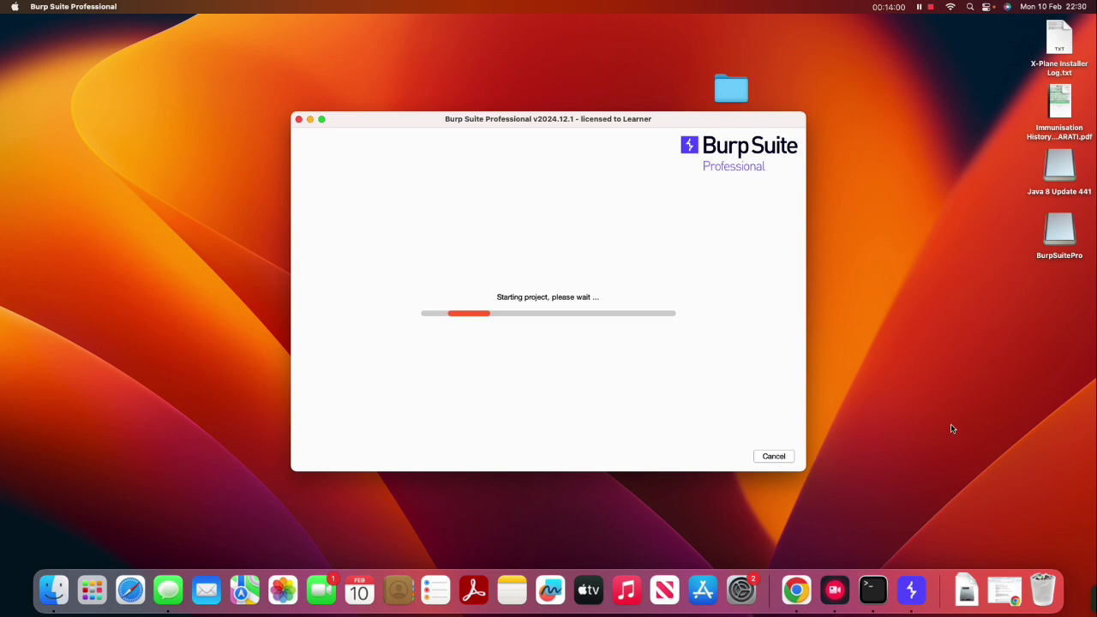